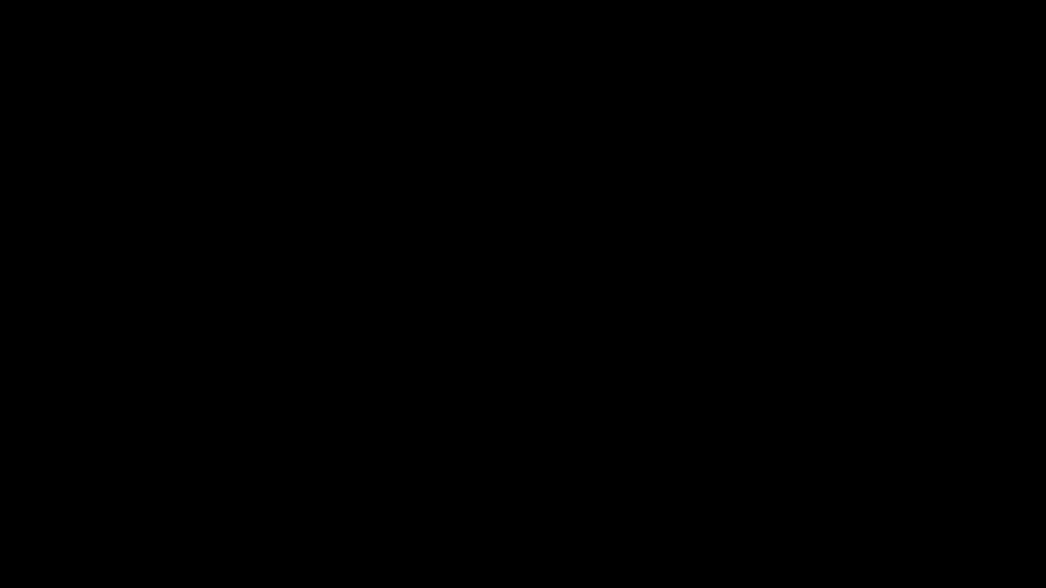
Step: Zoom around the GF FLOOR plan to review the modelled beams and columns
scroll(594, 316, down, 2)
scroll(603, 294, down, 2)
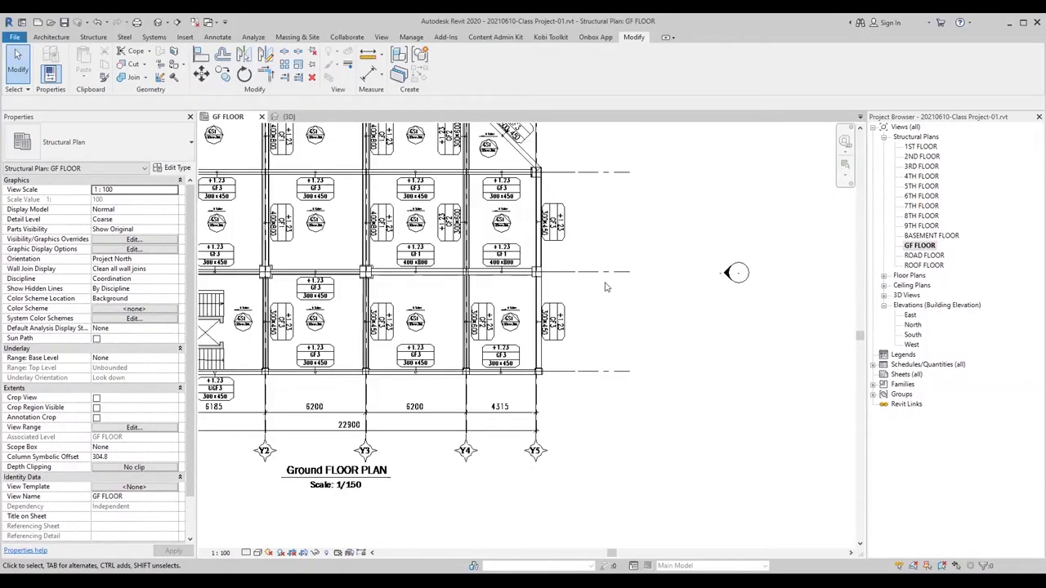
scroll(606, 287, up, 2)
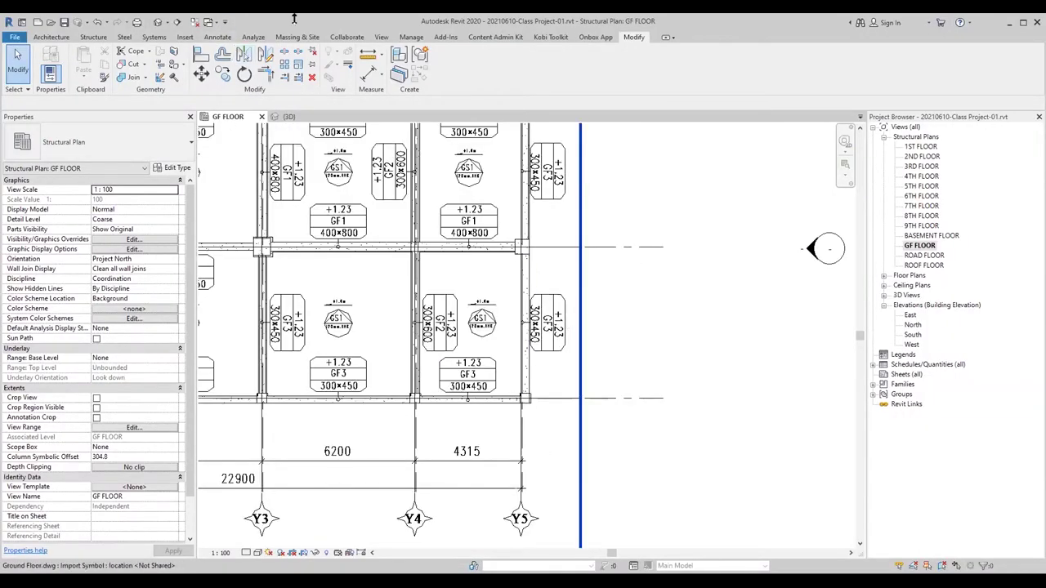
scroll(535, 257, up, 3)
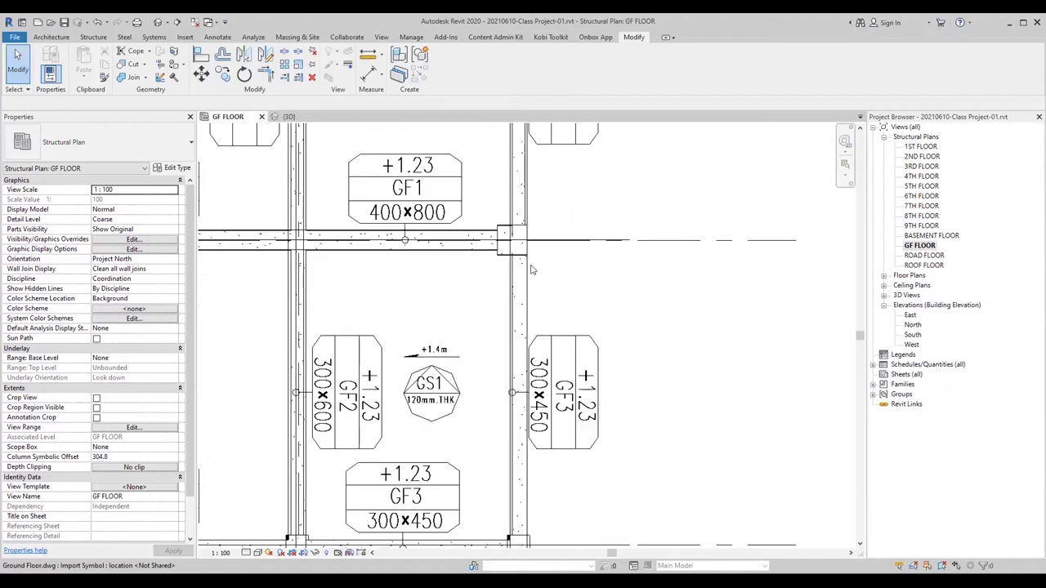
scroll(528, 270, down, 2)
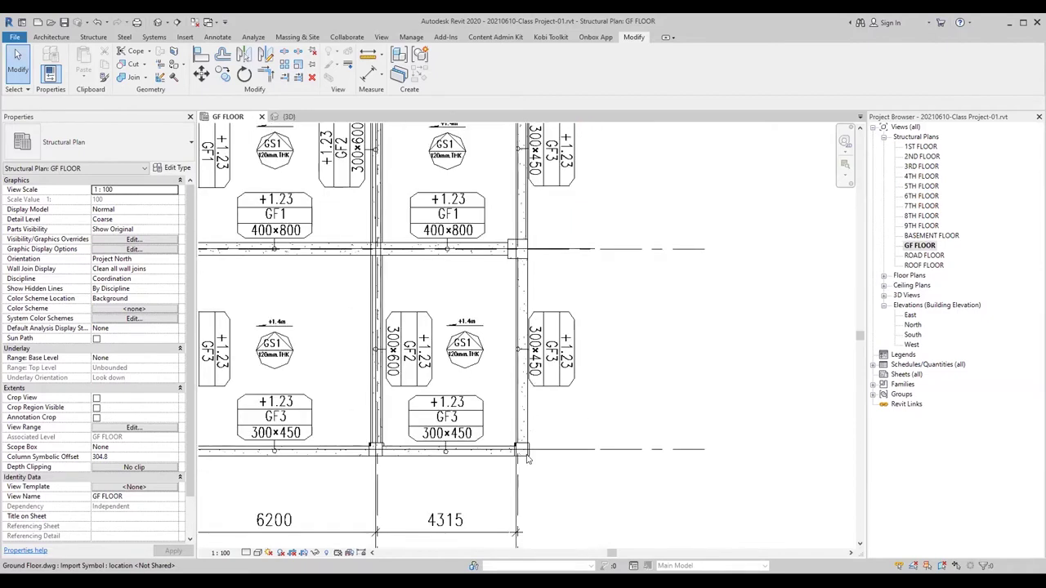
scroll(533, 425, up, 2)
scroll(535, 429, up, 1)
scroll(535, 429, up, 1)
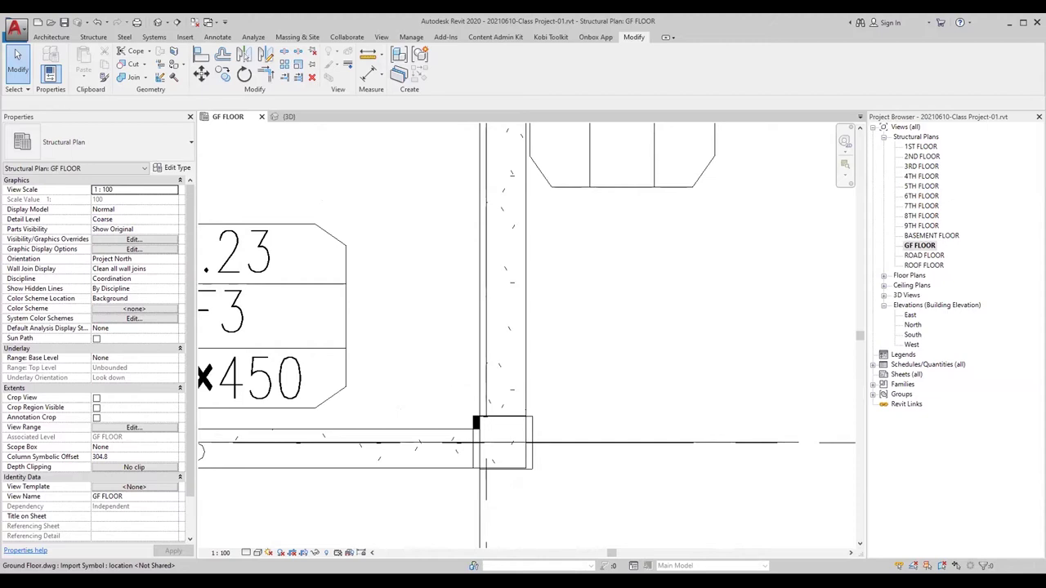
scroll(550, 312, down, 2)
scroll(550, 312, down, 2)
scroll(550, 312, down, 1)
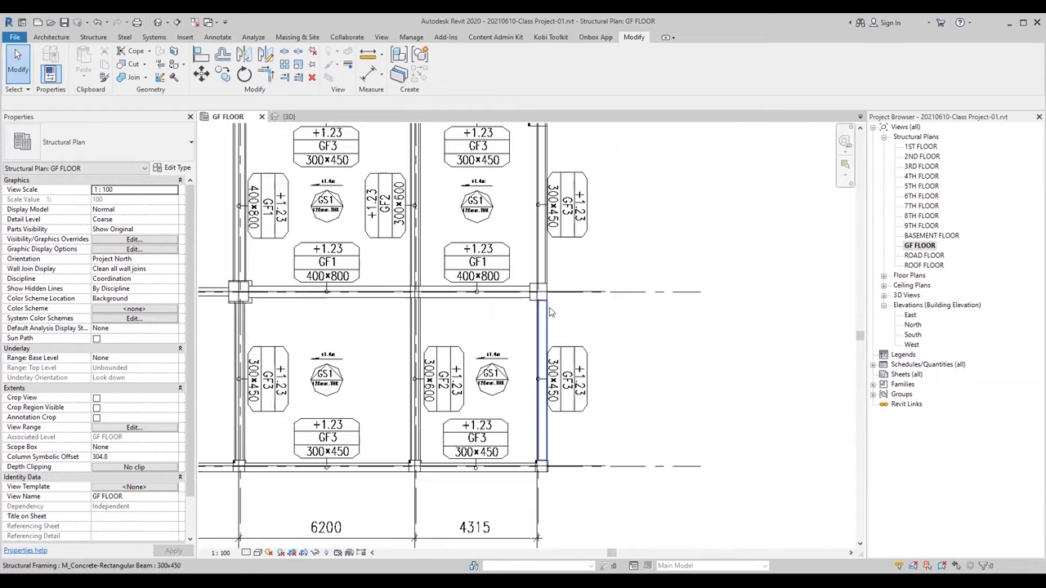
scroll(550, 312, down, 1)
scroll(552, 310, up, 2)
scroll(546, 278, up, 2)
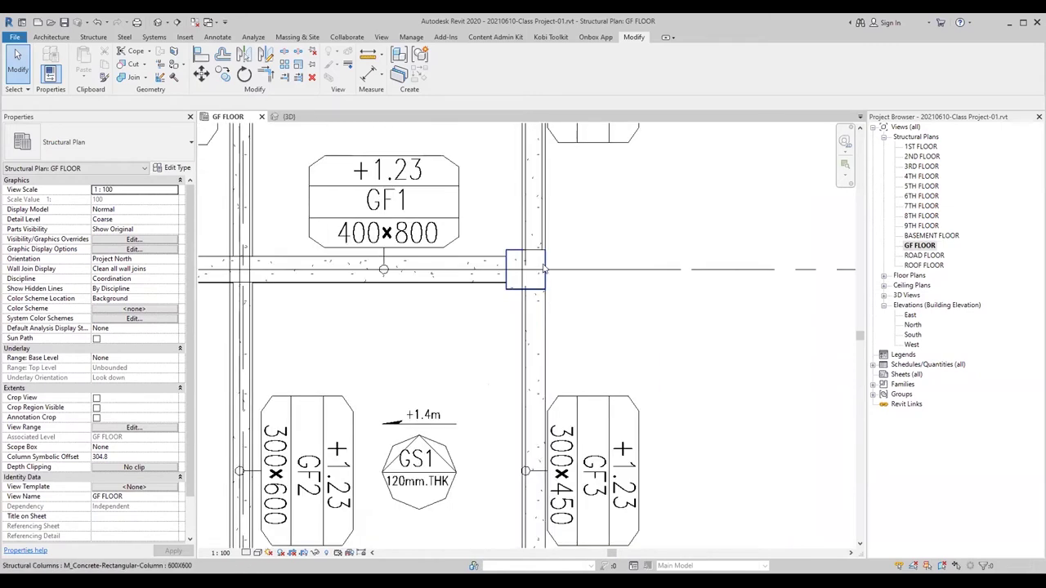
Step: Select the concrete column where the beams meet to inspect it, then clear the selection
click(545, 269)
key(Escape)
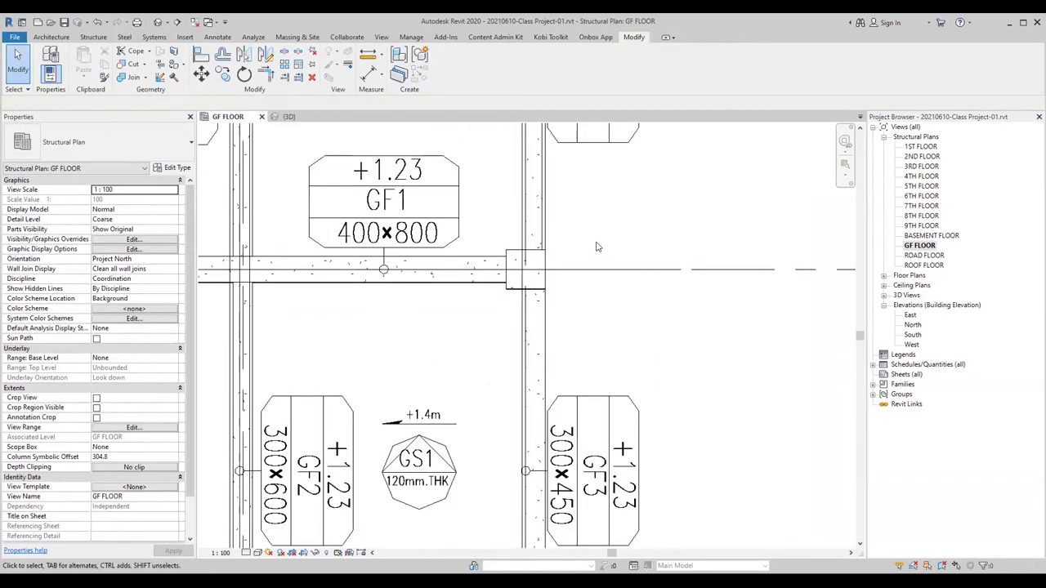
scroll(597, 251, down, 3)
scroll(596, 251, down, 2)
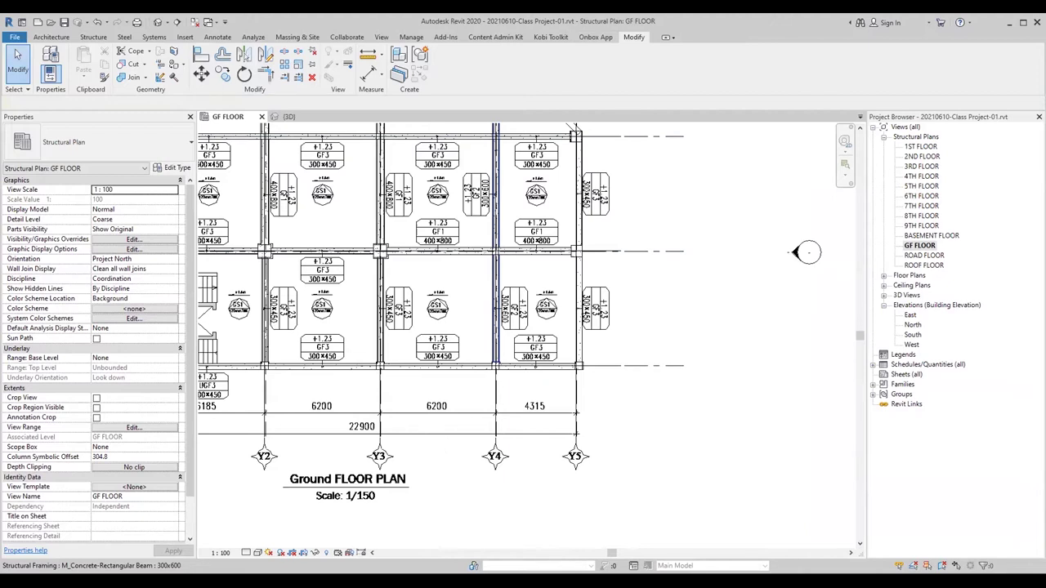
key(alt+Tab)
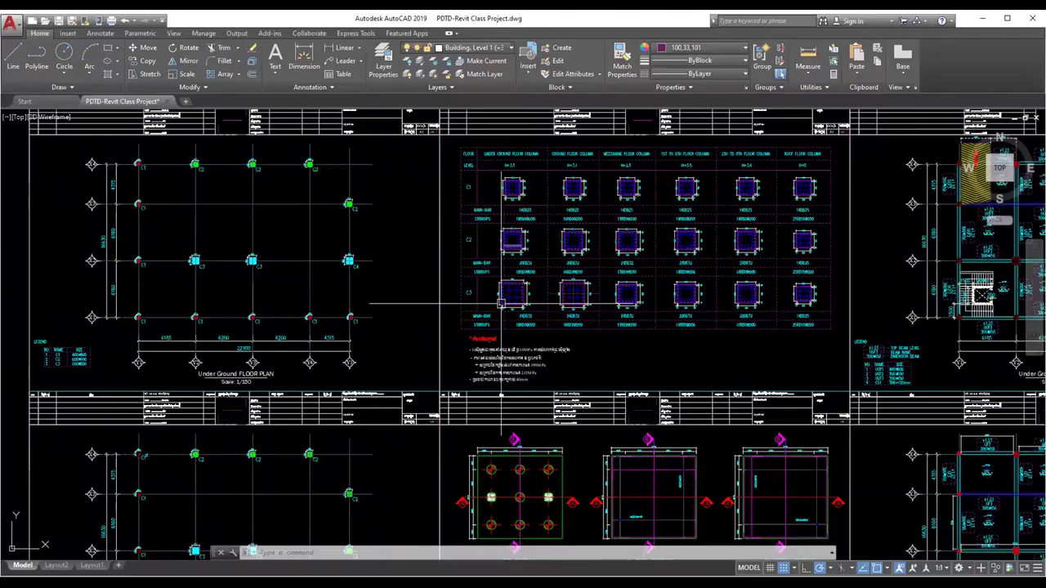
scroll(501, 303, down, 2)
scroll(392, 293, up, 8)
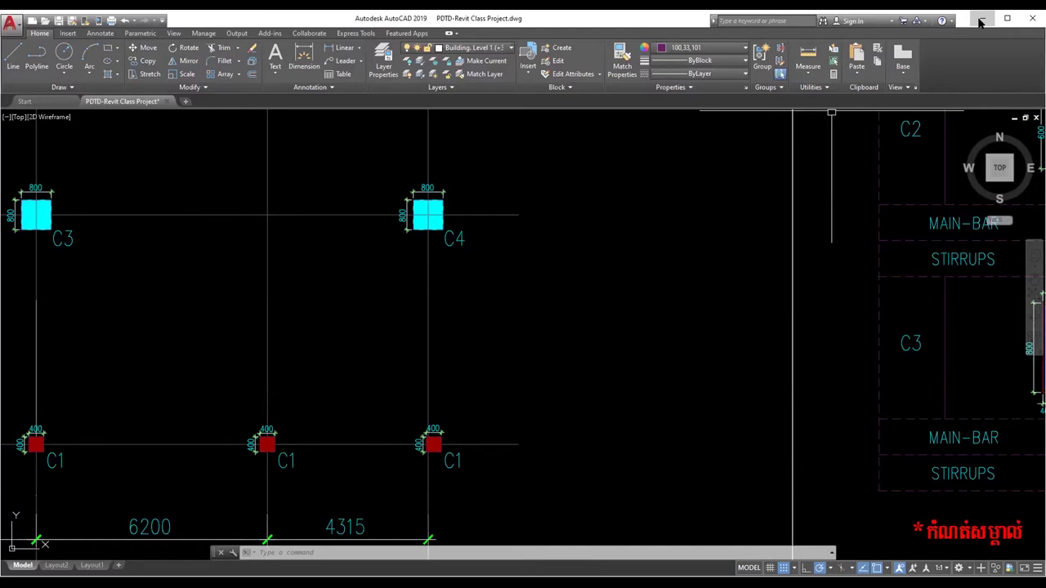
Step: Minimize AutoCAD and zoom into the column area of the Revit GF FLOOR plan
click(981, 20)
right_click(602, 269)
click(615, 276)
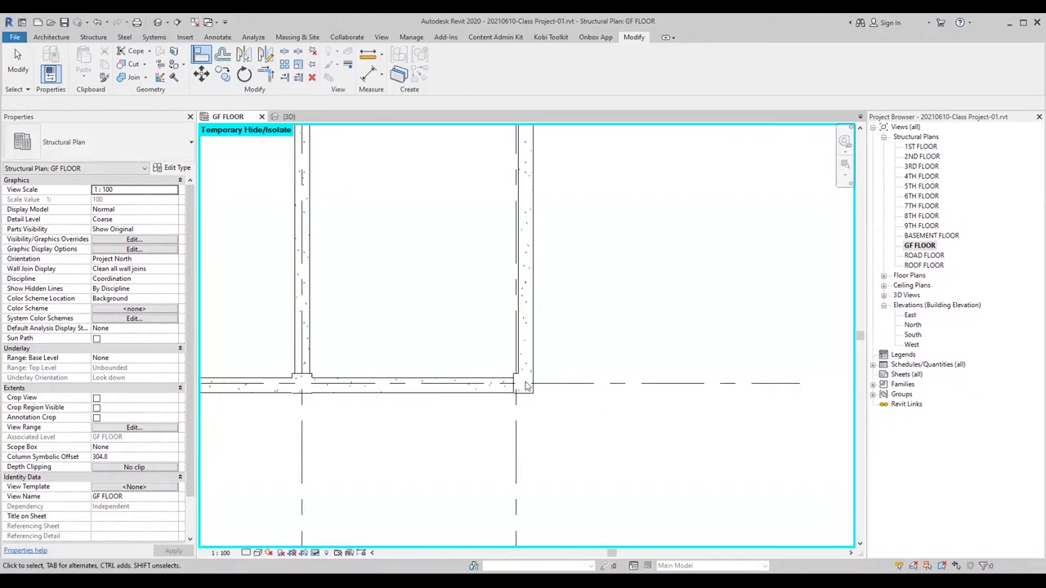
scroll(536, 378, up, 3)
scroll(468, 402, down, 2)
scroll(571, 271, down, 3)
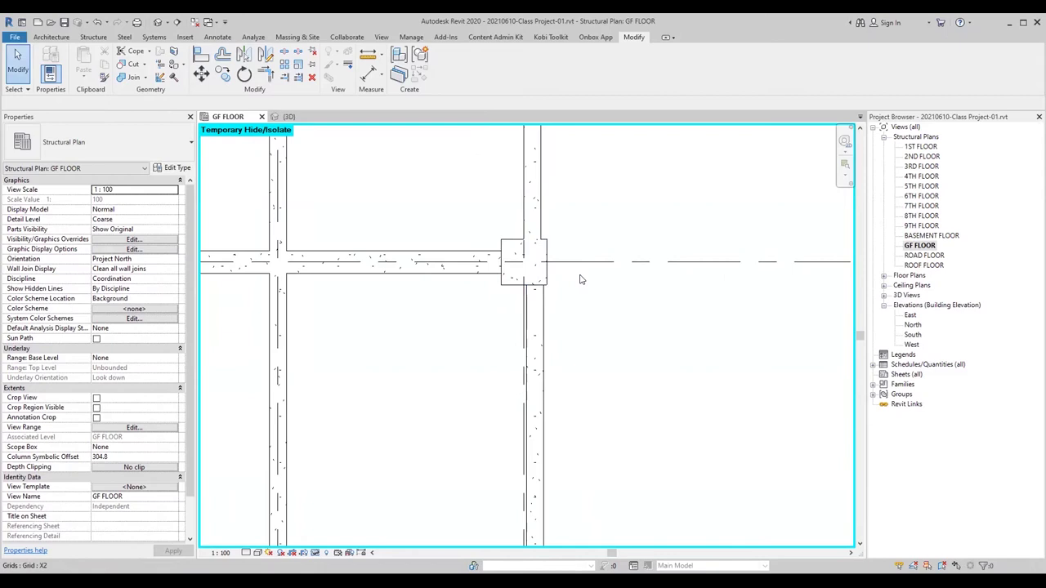
scroll(585, 291, down, 1)
scroll(617, 344, down, 1)
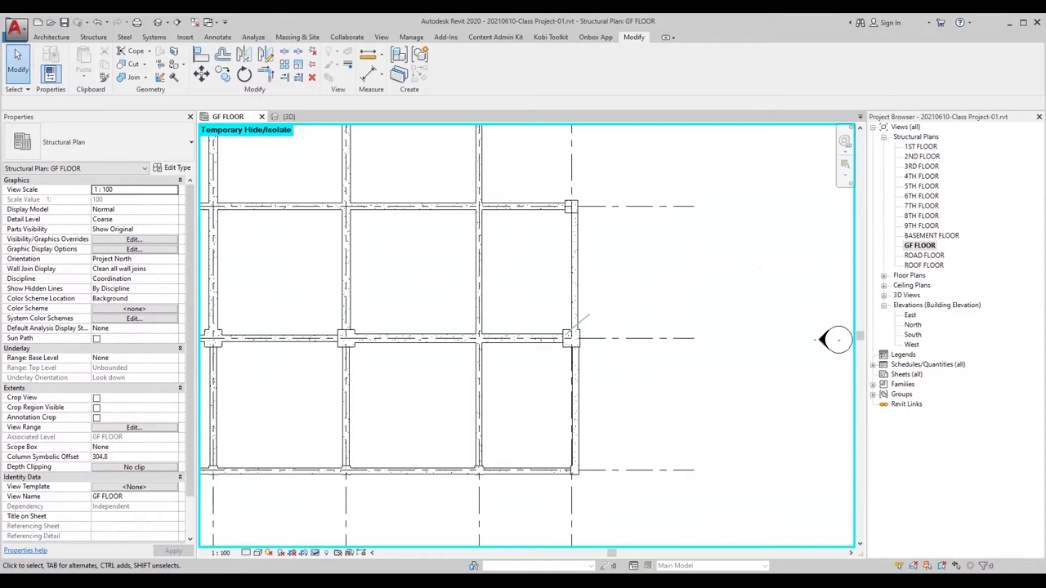
scroll(619, 264, down, 1)
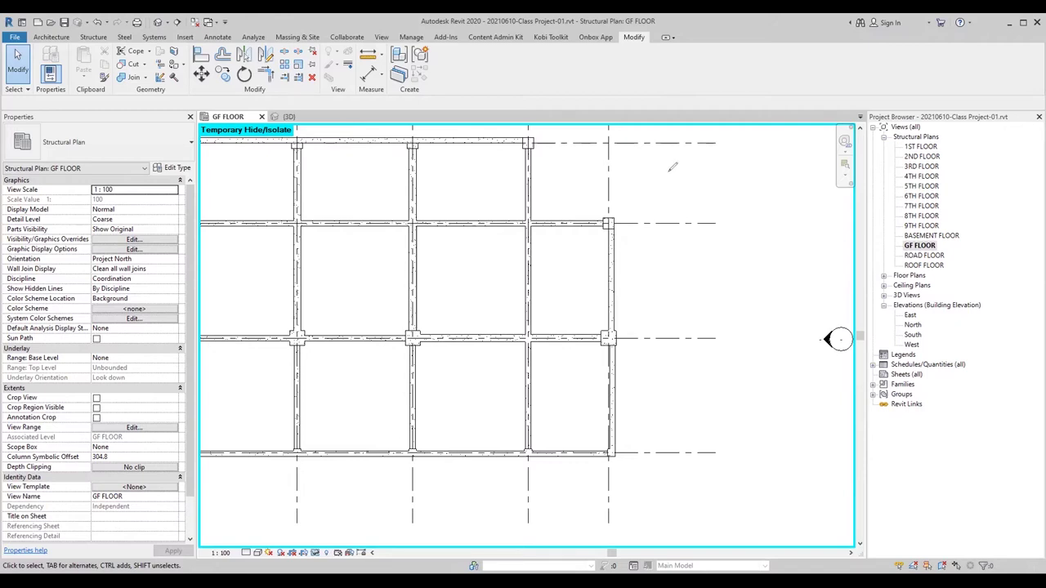
Step: Review the isolated beams and columns on grids X1–X4 and Y1–Y5, then return to AutoCAD
scroll(645, 235, up, 2)
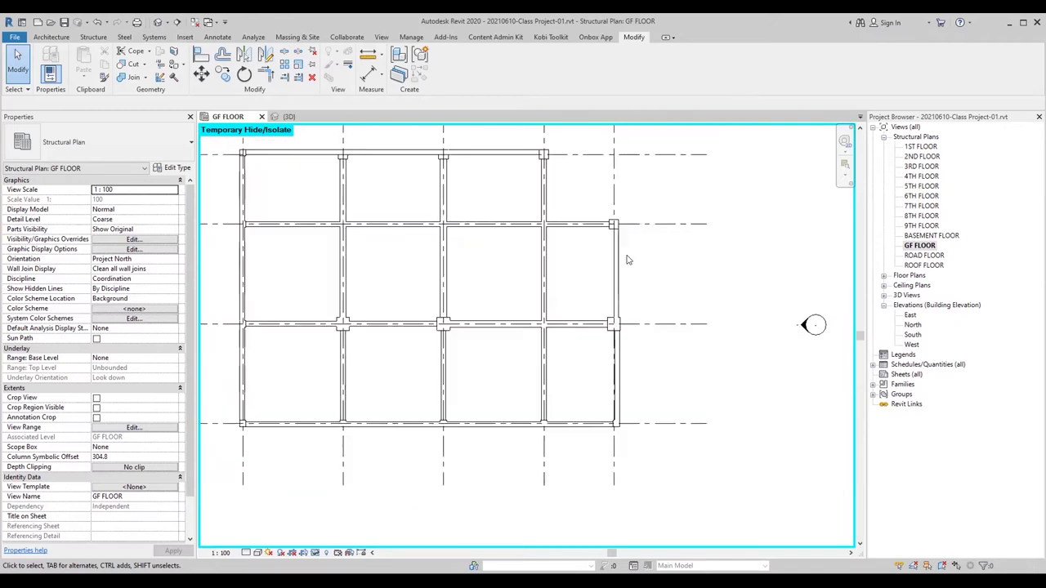
scroll(628, 371, up, 1)
scroll(628, 371, up, 1)
scroll(621, 366, down, 2)
scroll(620, 364, down, 2)
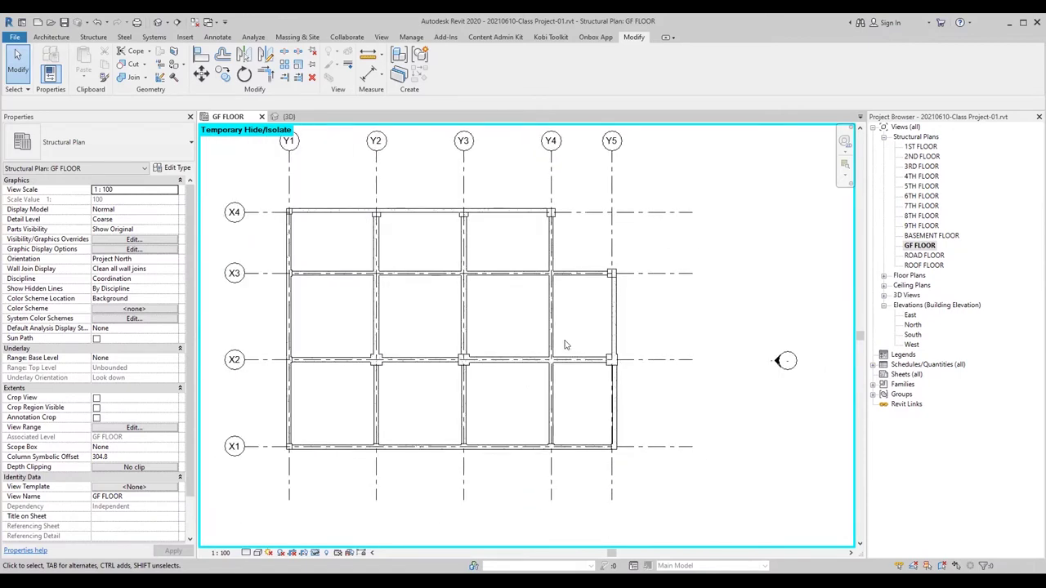
scroll(566, 345, up, 1)
scroll(561, 198, up, 1)
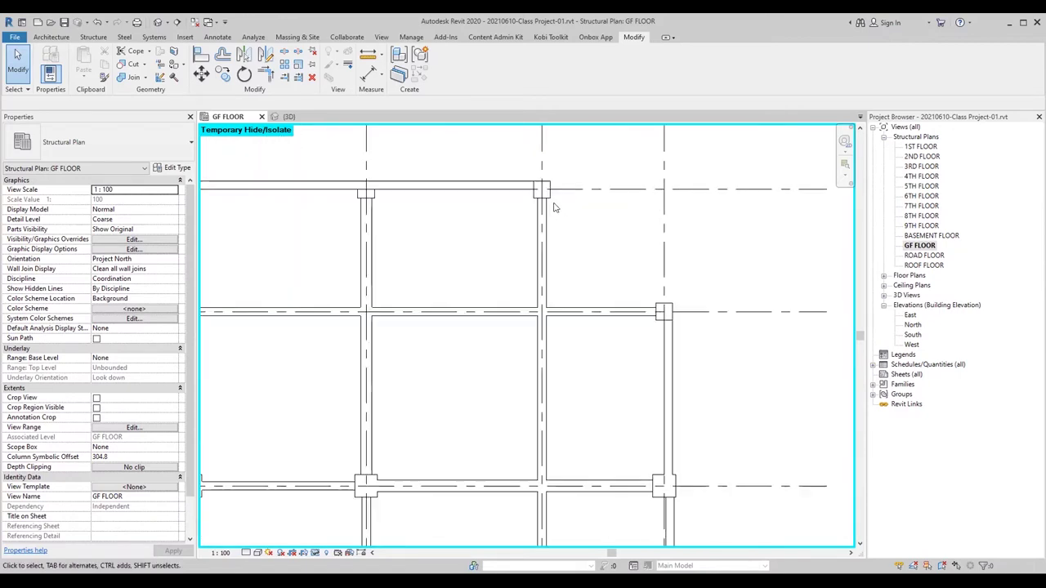
scroll(569, 226, up, 1)
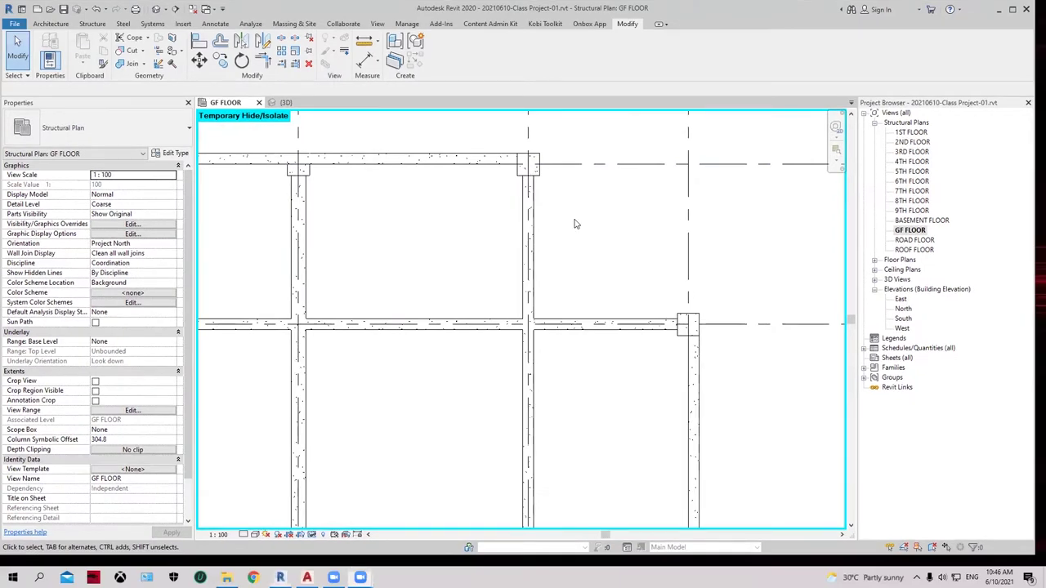
scroll(543, 176, down, 1)
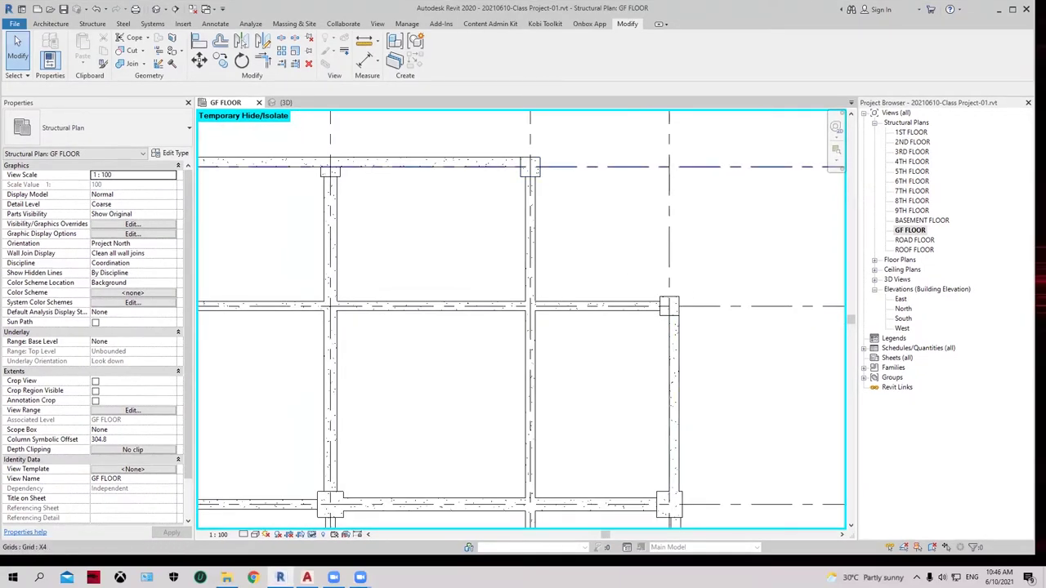
key(alt+Tab)
Step: Zoom and pan to the diagonal beam corner in the AutoCAD layout
scroll(797, 286, up, 2)
scroll(797, 286, up, 2)
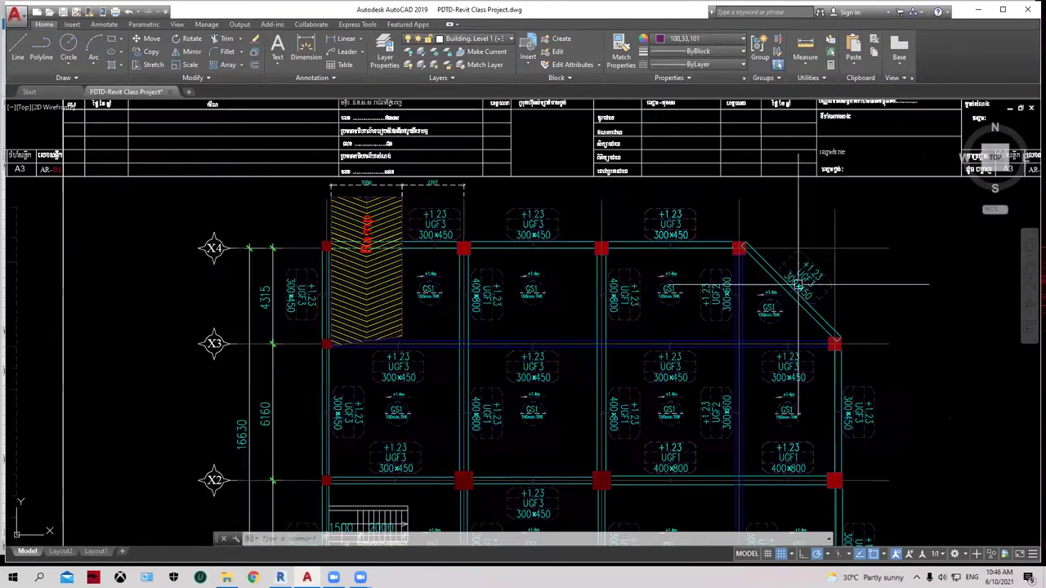
scroll(797, 286, up, 2)
middle_drag(868, 377, 700, 306)
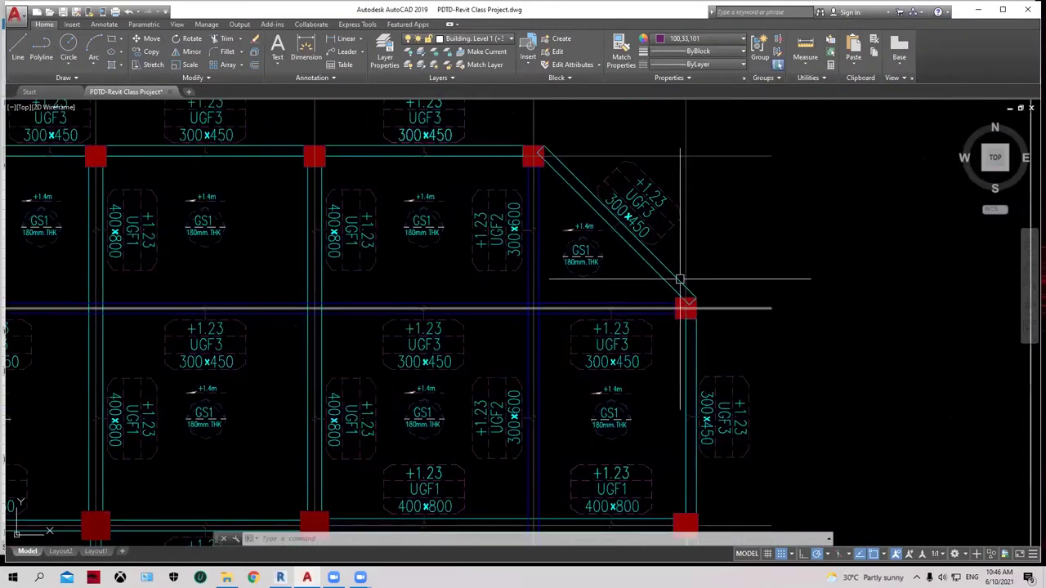
scroll(557, 175, up, 6)
scroll(557, 176, down, 2)
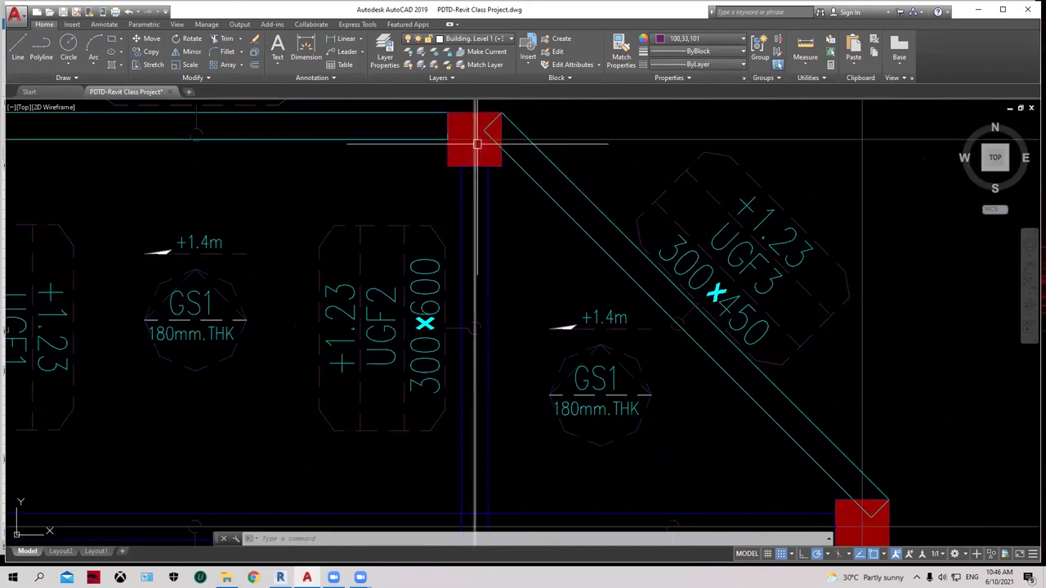
scroll(477, 139, down, 4)
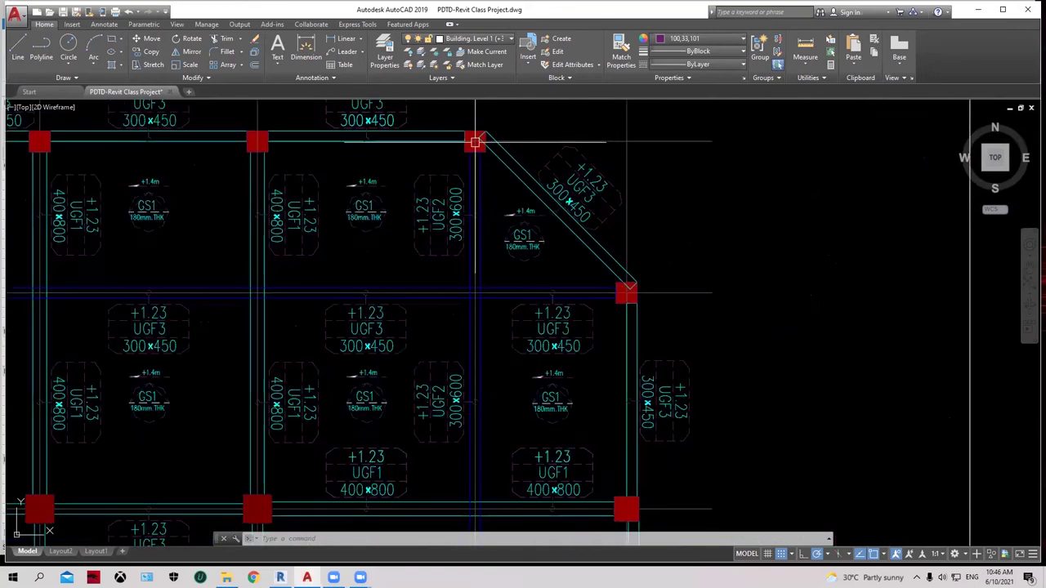
scroll(626, 297, down, 6)
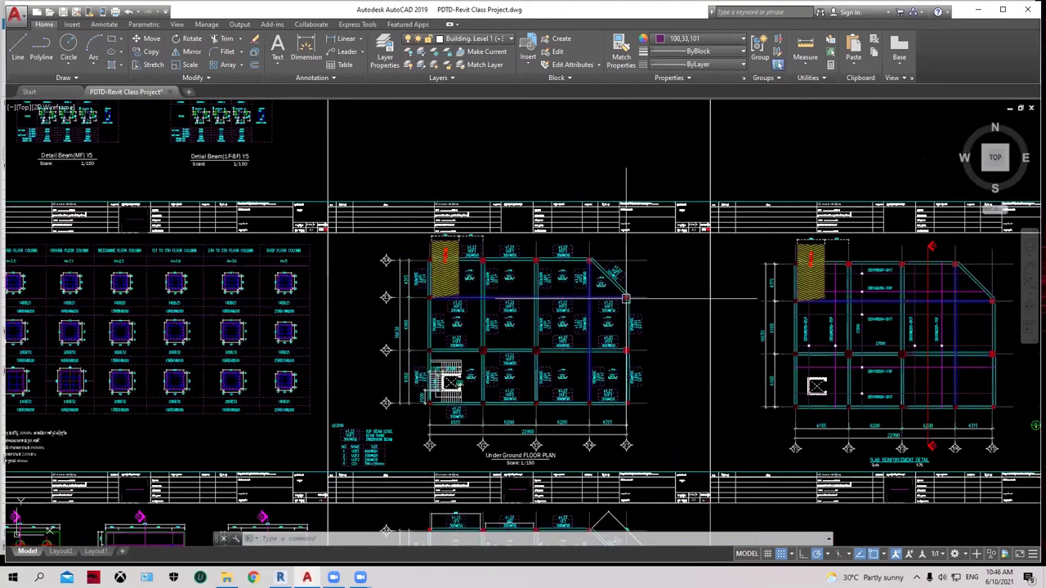
Step: Pan to the Under Ground FLOOR PLAN and zoom in on its C1–C4 columns
middle_drag(33, 327, 502, 334)
scroll(395, 286, up, 6)
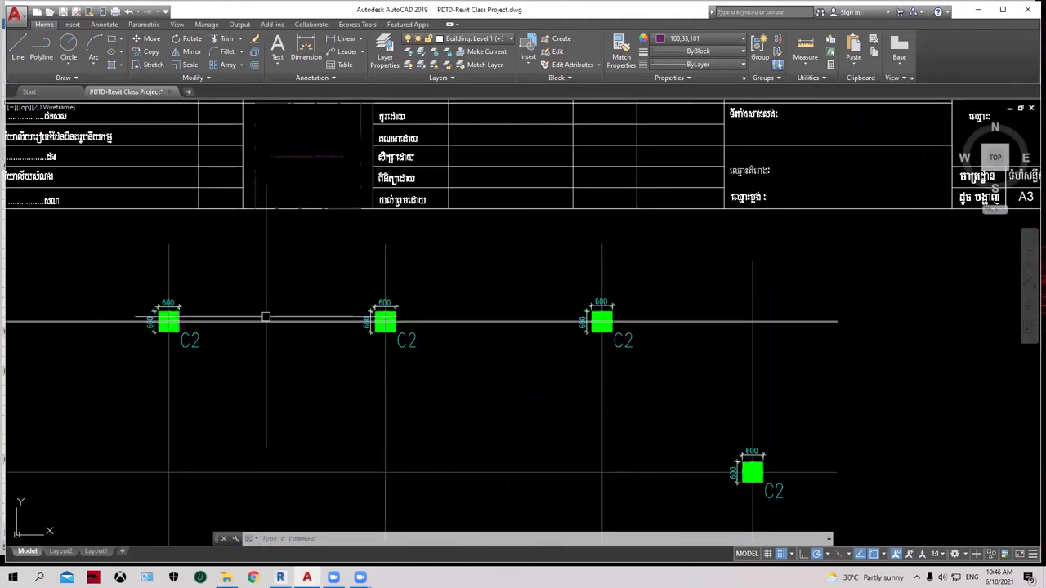
mouse_move(755, 471)
middle_down()
mouse_move(657, 298)
mouse_move(706, 291)
middle_up()
scroll(657, 299, down, 4)
scroll(656, 300, up, 2)
scroll(706, 291, down, 2)
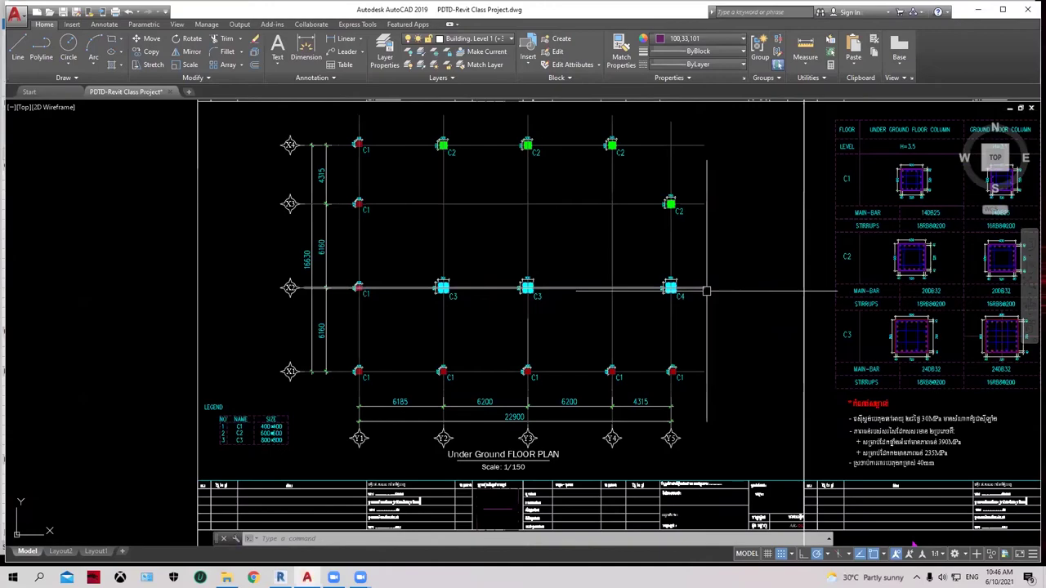
scroll(706, 291, up, 2)
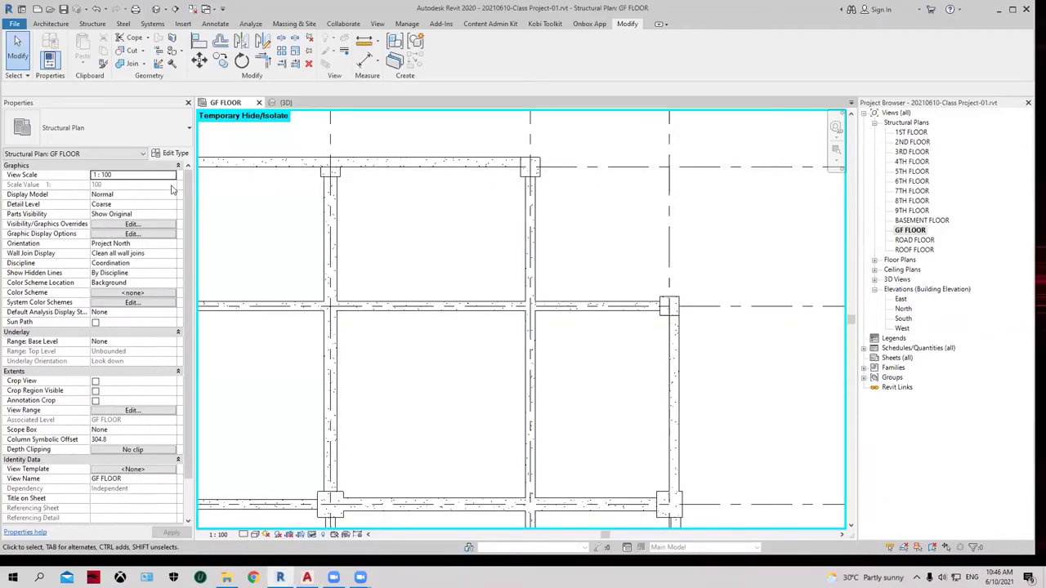
Step: Reset temporary hiding, then hide the tags so only grids, beams and columns show
scroll(400, 244, down, 2)
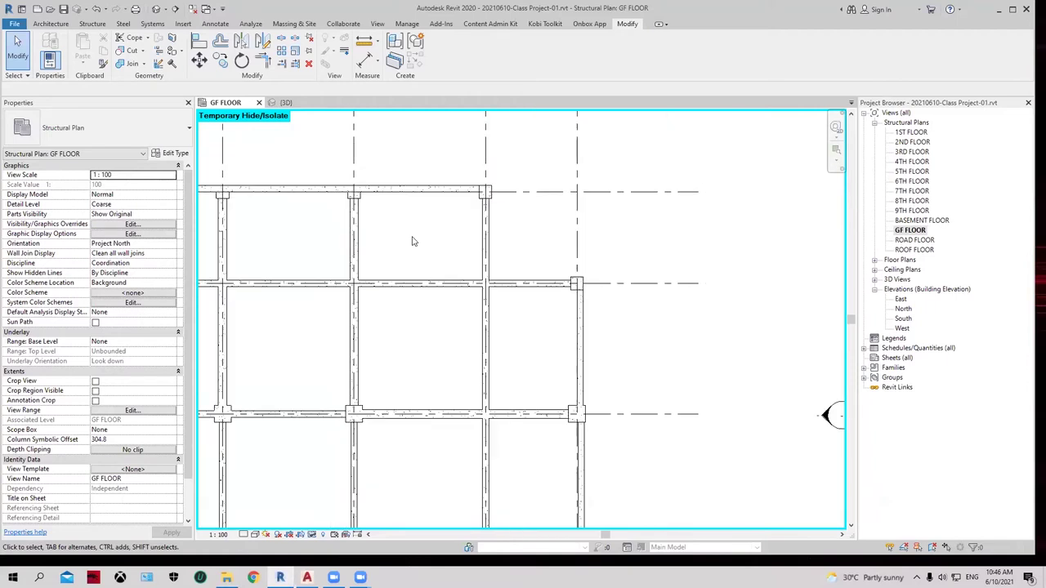
key(h)
key(r)
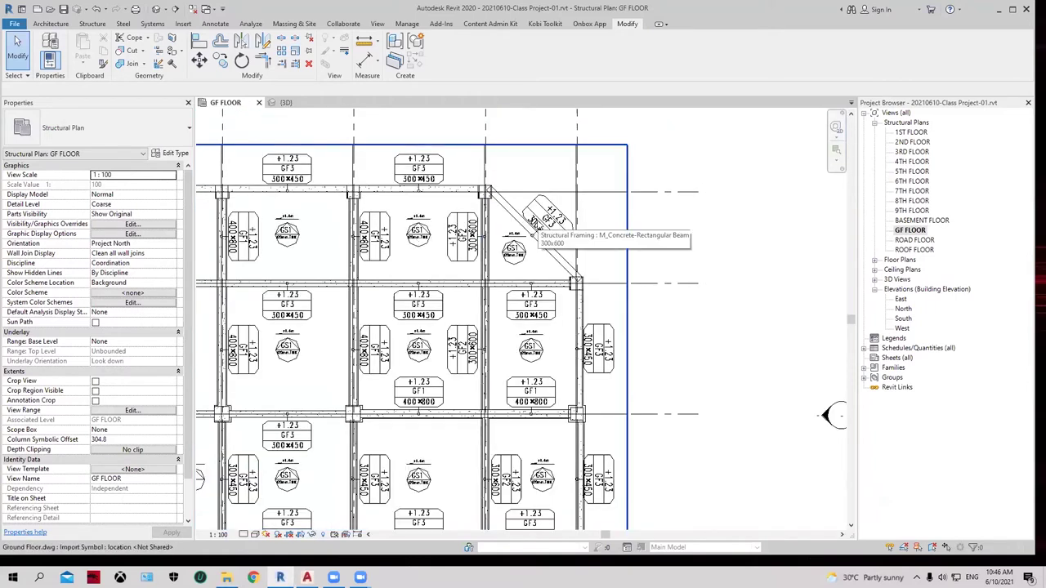
click(514, 248)
key(h)
key(h)
scroll(514, 247, down, 1)
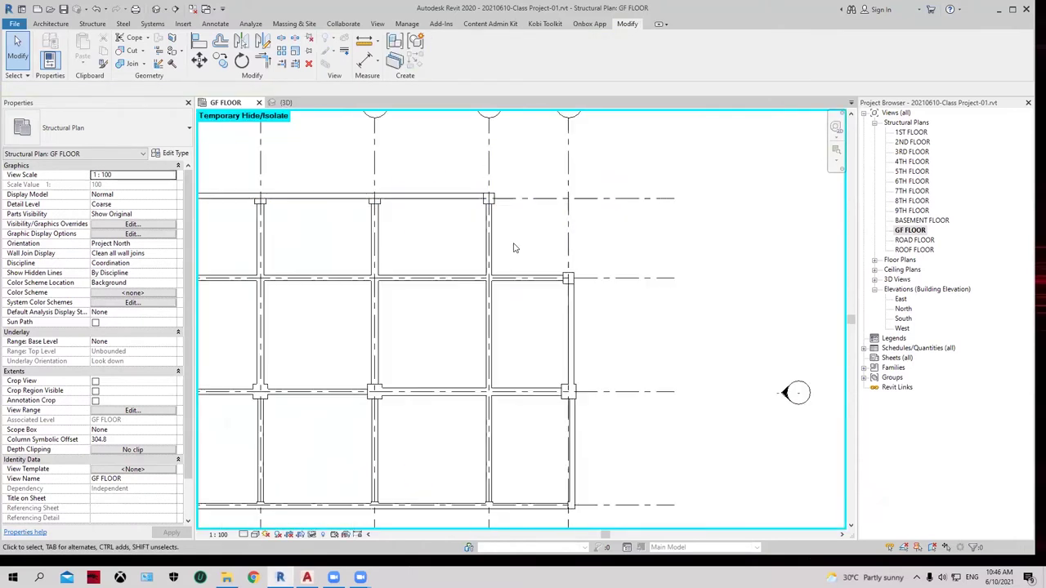
middle_drag(514, 248, 492, 270)
Step: Check the view type list, then start the Beam tool (BM) with 300x450 concrete beams
click(135, 139)
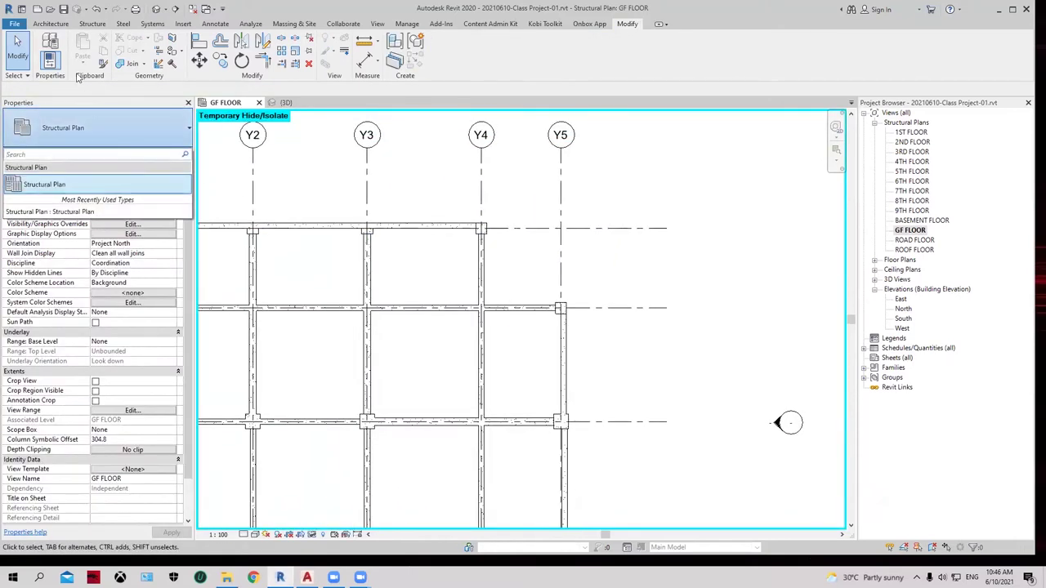
click(490, 280)
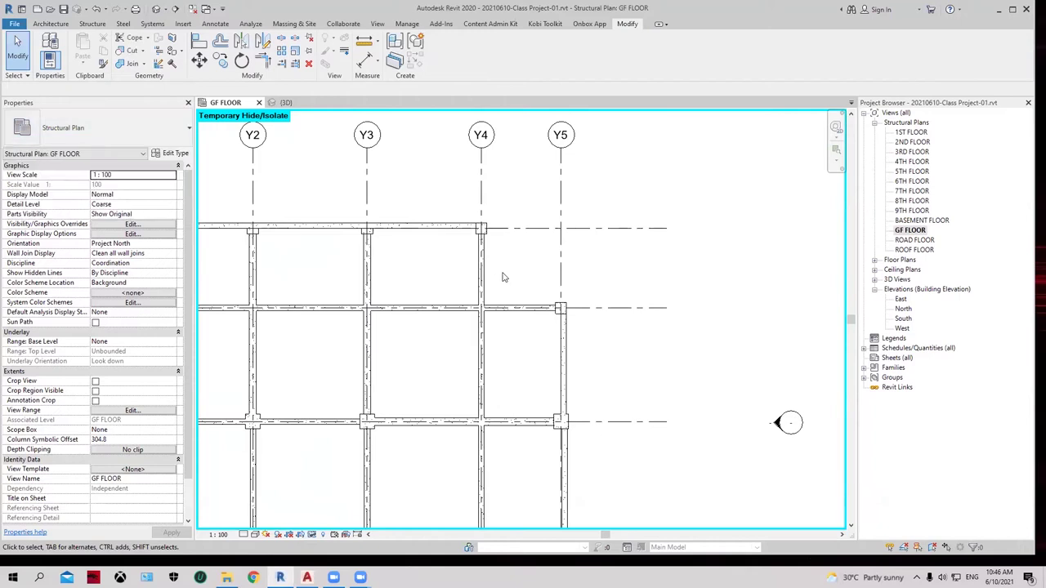
key(b)
key(m)
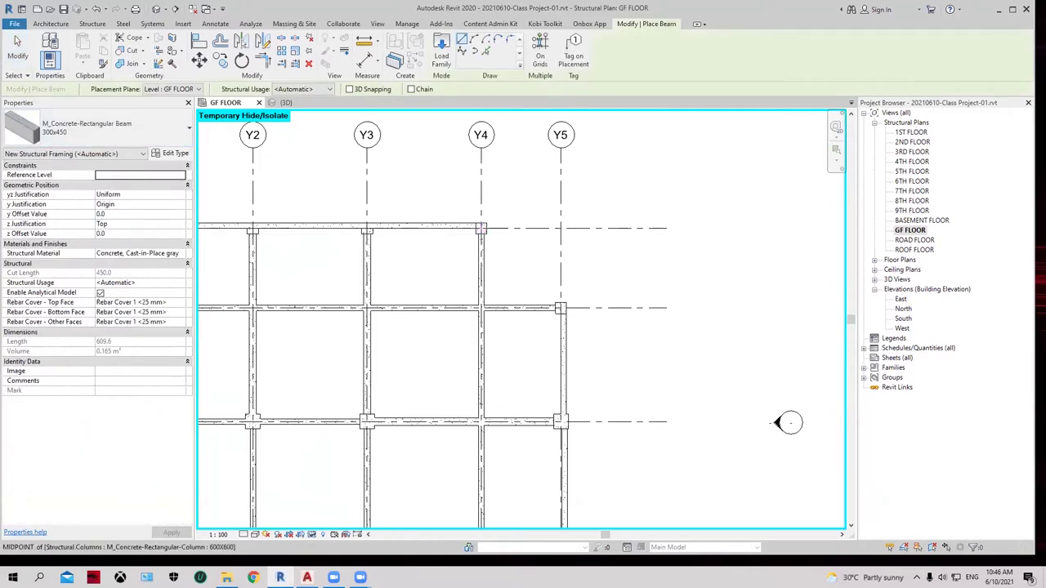
Step: Draw a diagonal concrete beam from the Y4 column to the Y5 column, then exit the tool
click(480, 227)
click(559, 308)
right_click(621, 259)
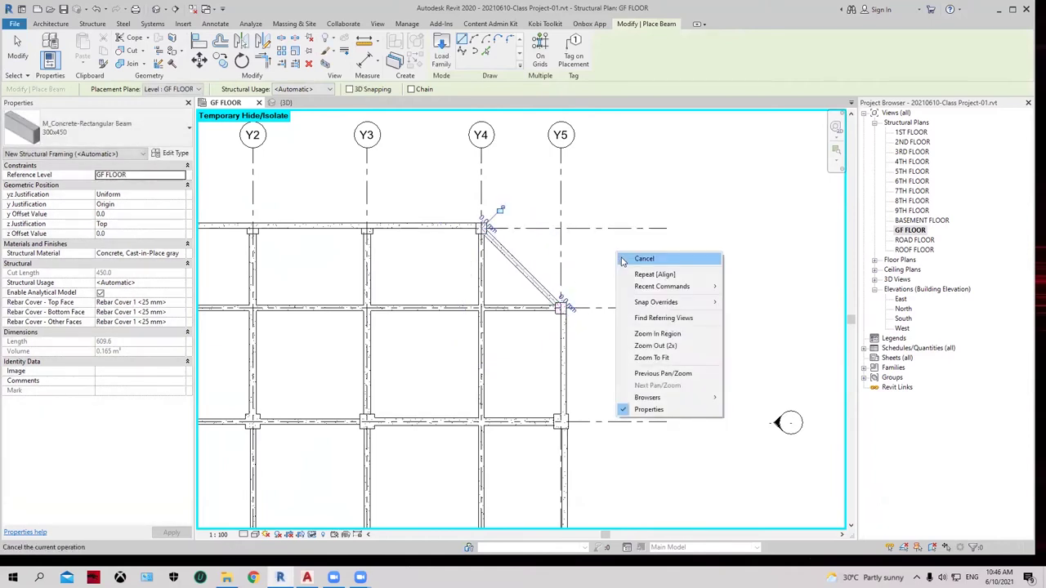
click(644, 259)
scroll(526, 225, up, 2)
right_click(540, 198)
click(593, 204)
scroll(498, 263, up, 1)
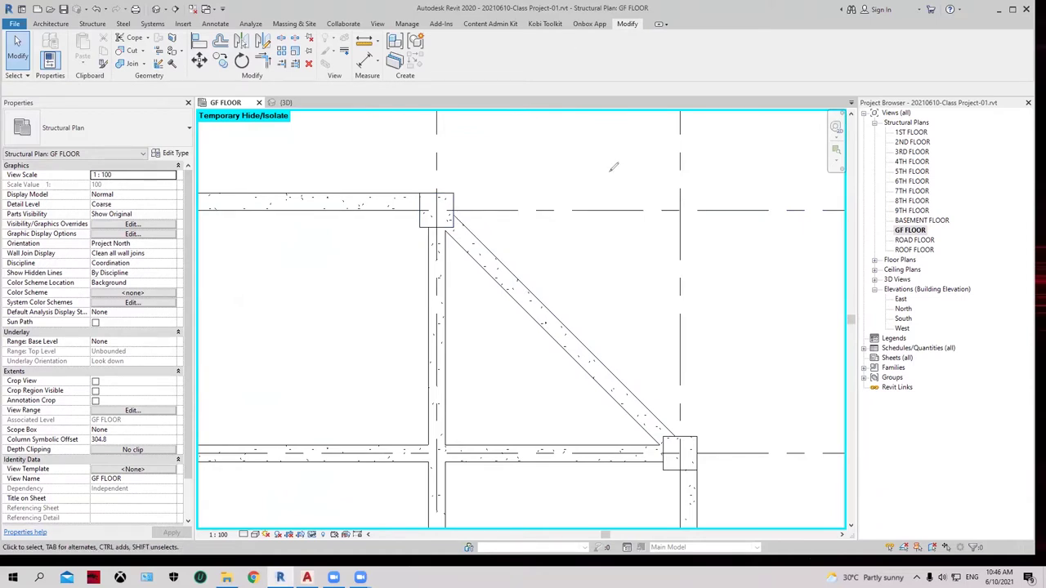
Step: Draw a 45° reference plane from the column corner using RP
mouse_move(605, 158)
mouse_down()
mouse_move(604, 186)
mouse_move(605, 172)
mouse_move(621, 183)
mouse_move(628, 157)
mouse_move(632, 170)
mouse_move(672, 167)
mouse_up()
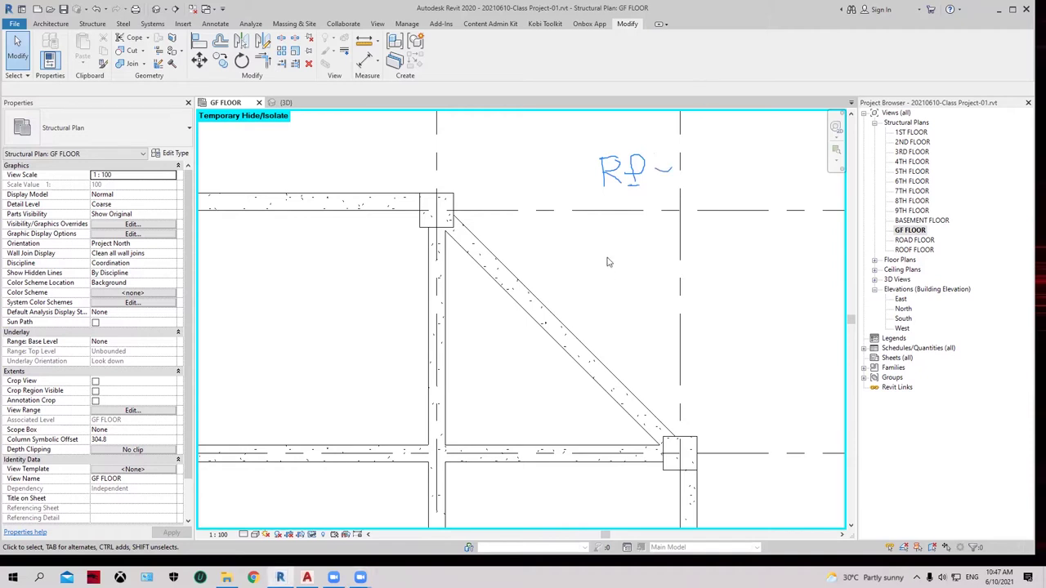
key(r)
key(p)
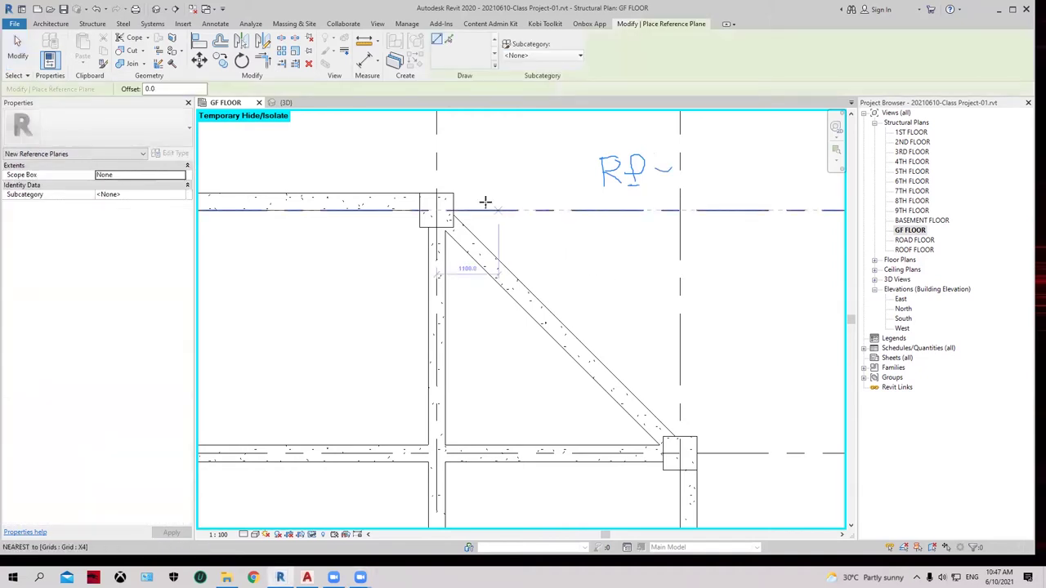
click(453, 194)
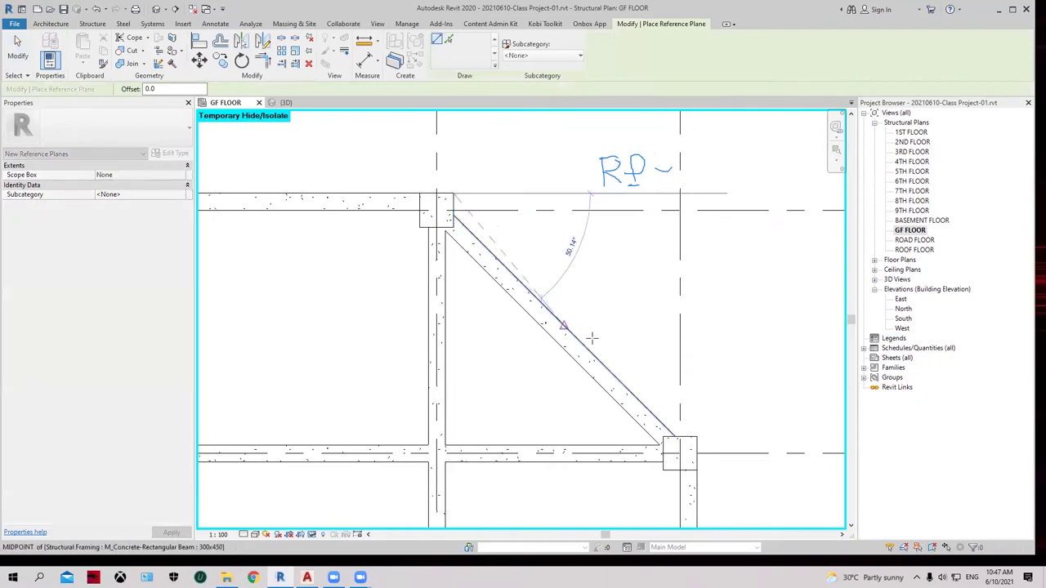
click(696, 437)
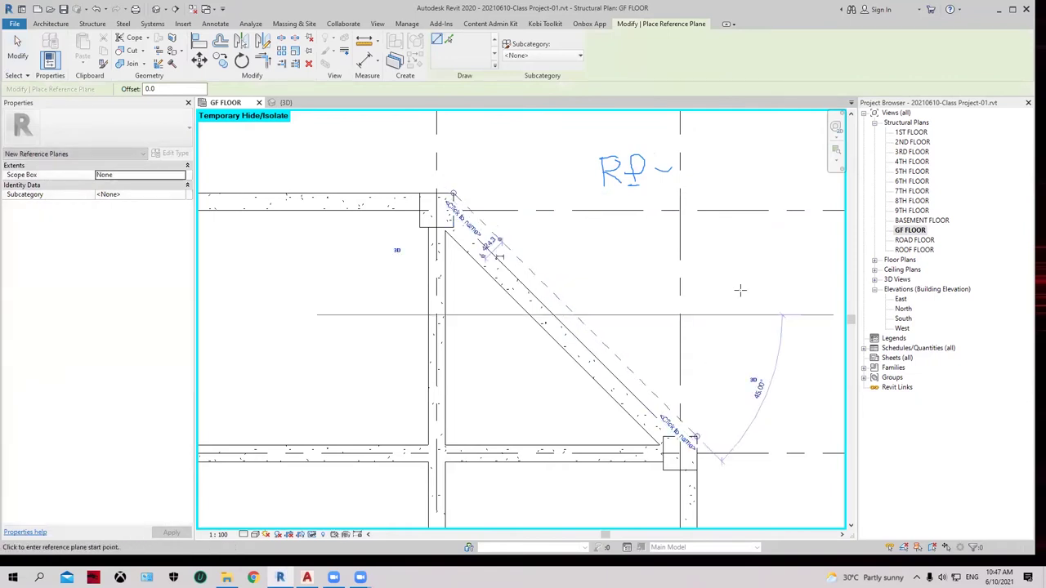
right_click(740, 286)
click(760, 292)
right_click(620, 246)
click(644, 251)
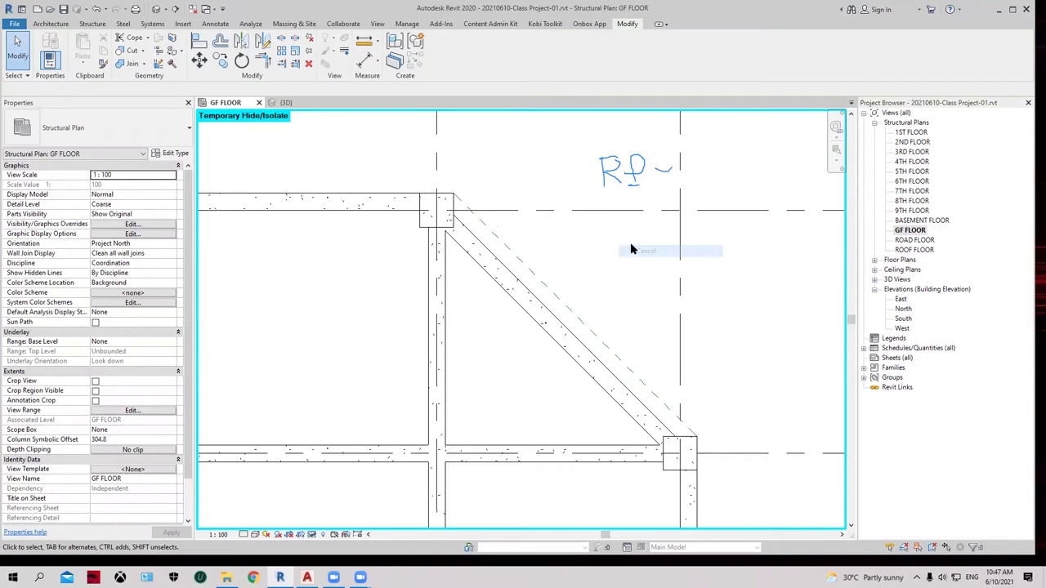
scroll(584, 249, up, 1)
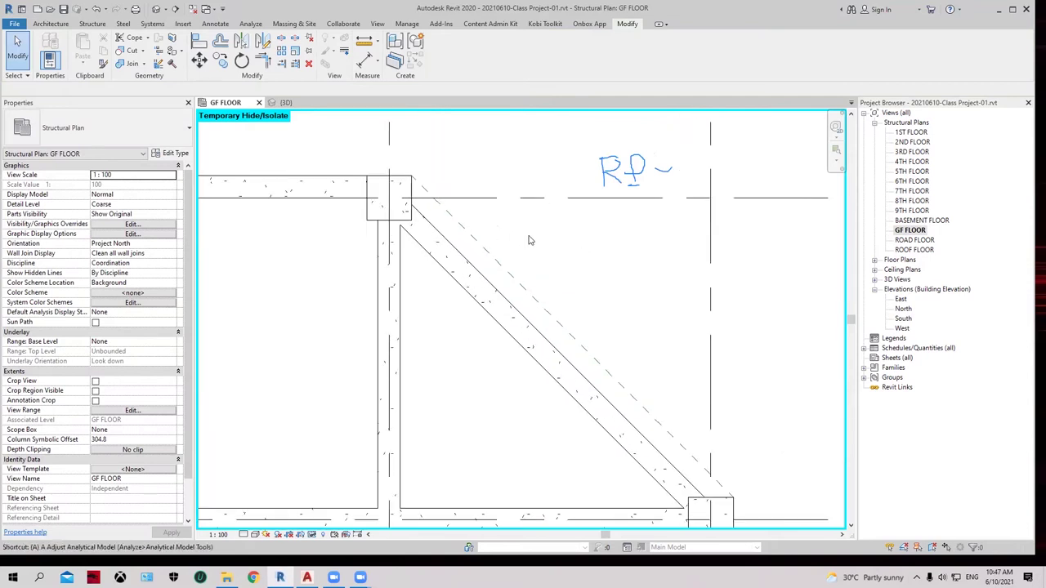
Step: Align the diagonal beam's edge to the new reference plane using AL
key(a)
key(l)
click(485, 252)
click(476, 267)
right_click(618, 244)
click(629, 242)
right_click(624, 236)
click(632, 238)
scroll(631, 247, down, 2)
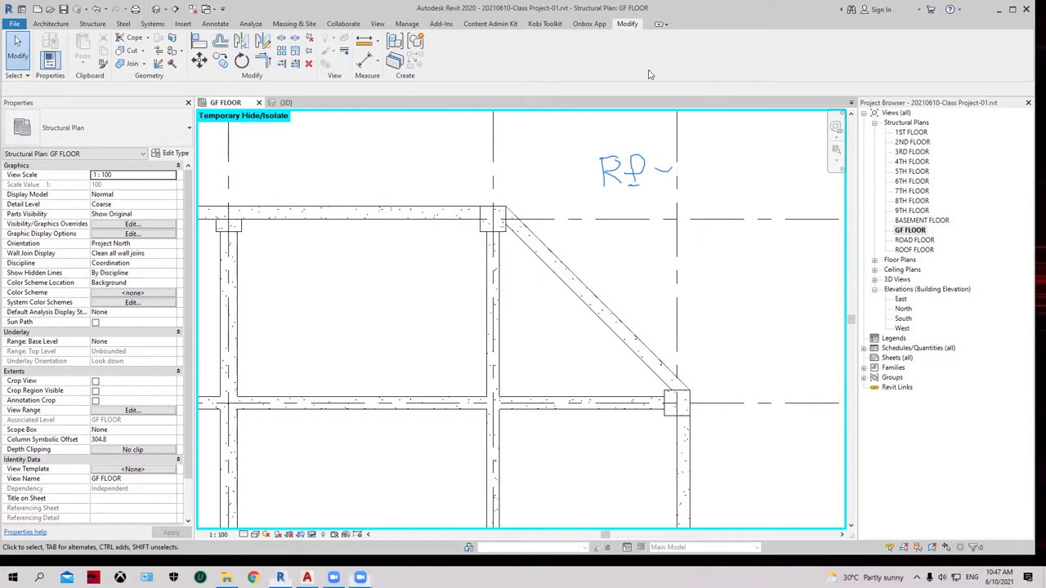
Step: Zoom out to show grids X1–X4/Y1–Y5 and start BM beam placement with UB305x165x40
scroll(661, 302, down, 5)
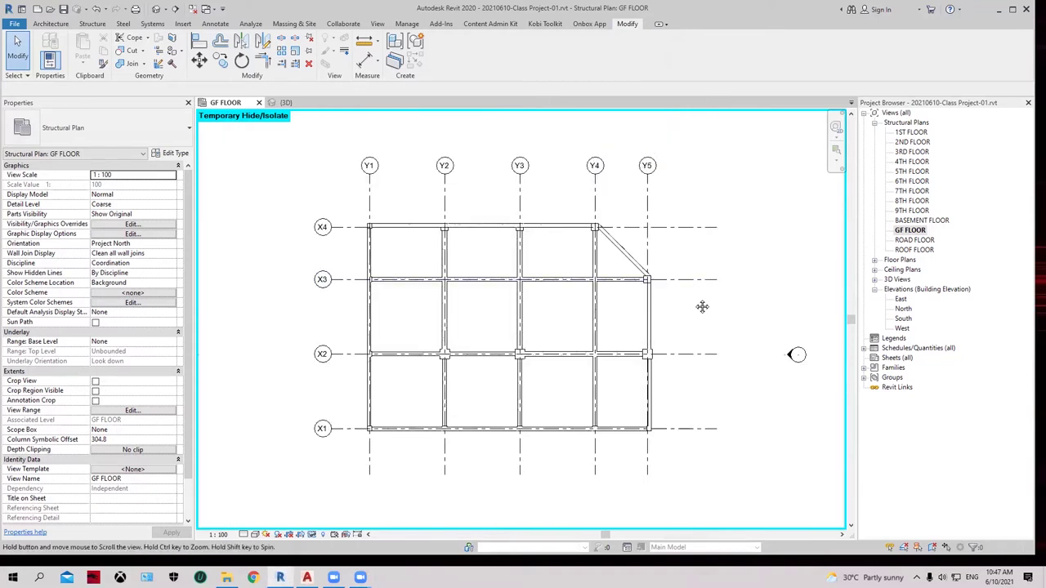
middle_drag(700, 306, 708, 292)
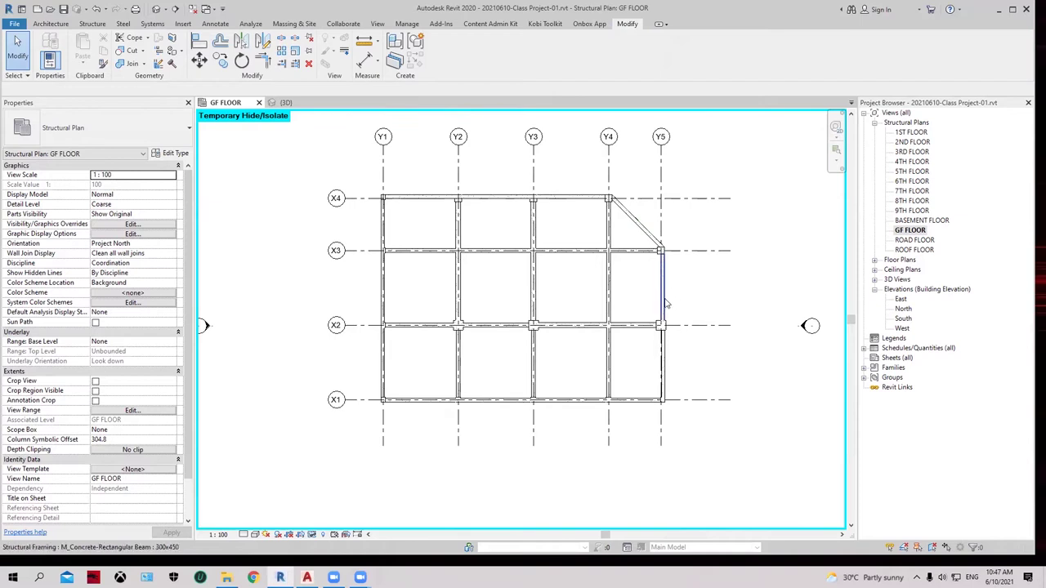
scroll(561, 286, up, 1)
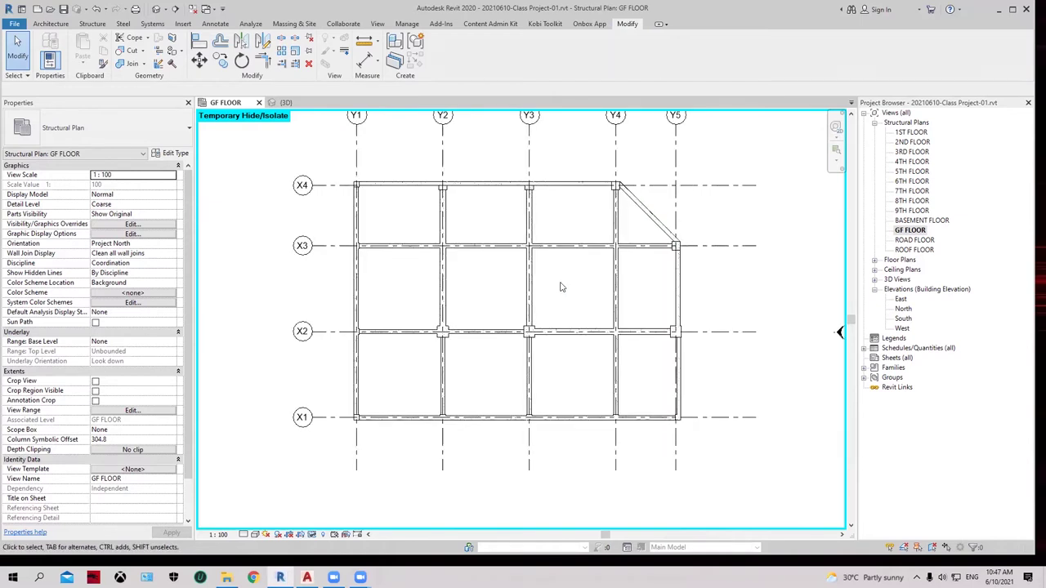
middle_drag(561, 296, 548, 302)
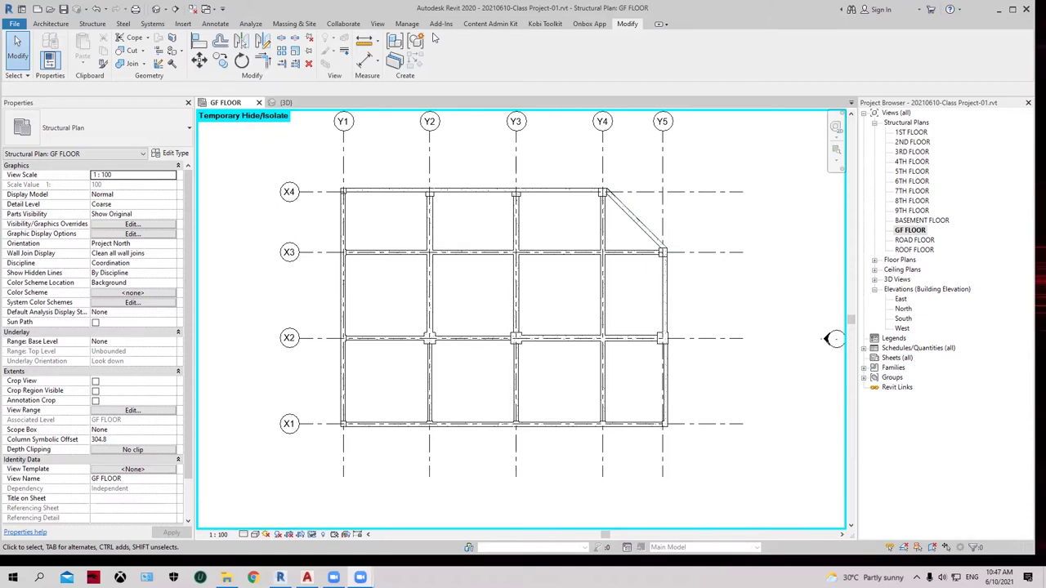
key(b)
key(m)
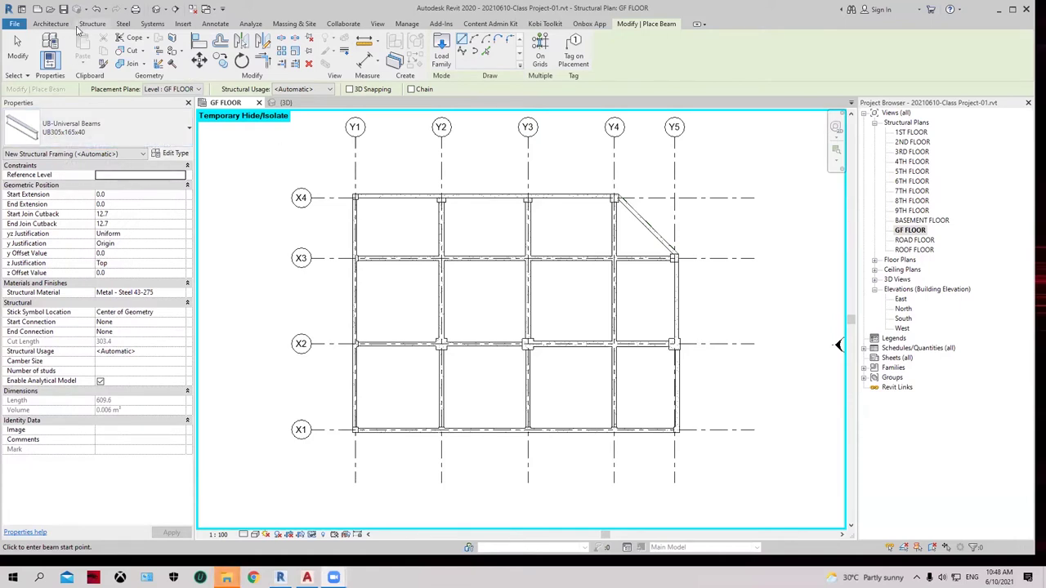
Step: Restart Structure > Beam and recentre the plan on the grid
click(92, 24)
click(45, 55)
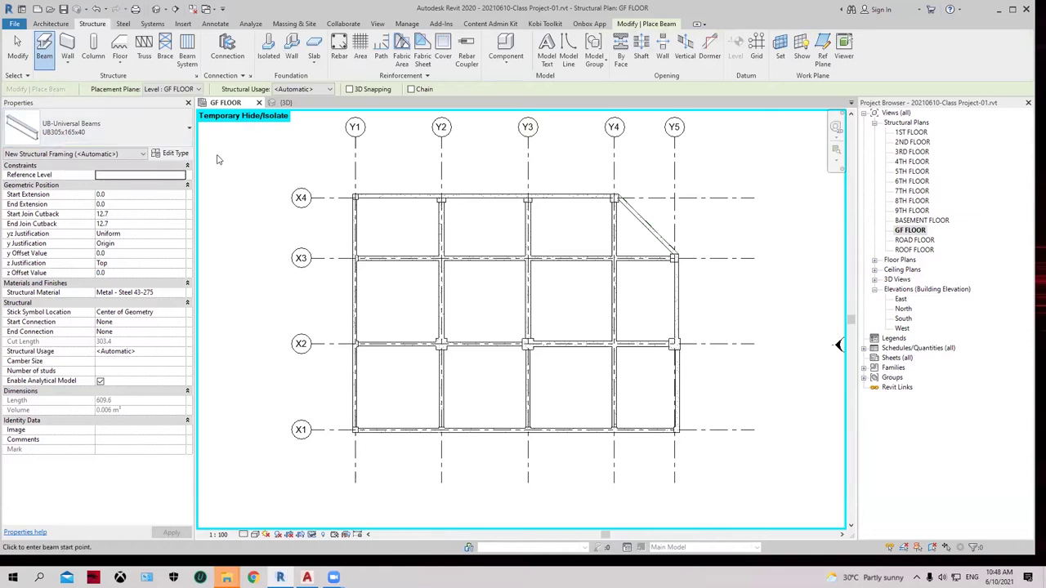
click(68, 49)
key(Escape)
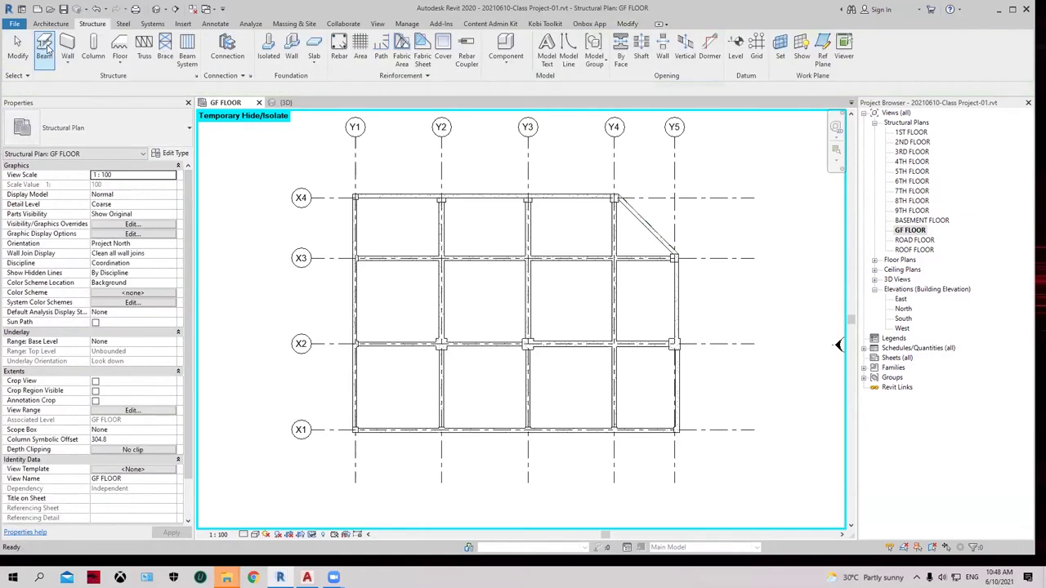
click(45, 45)
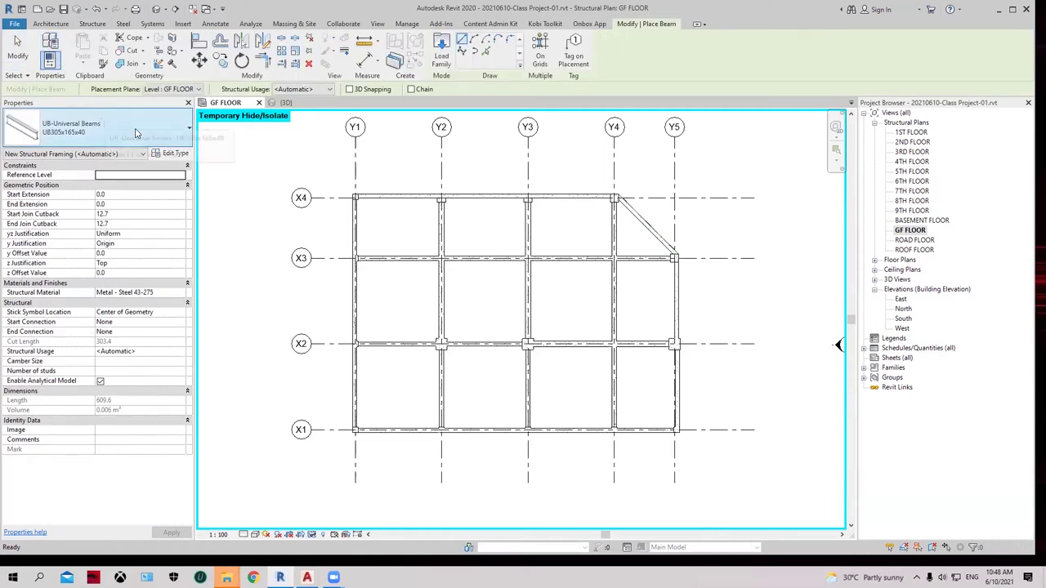
middle_drag(259, 150, 261, 222)
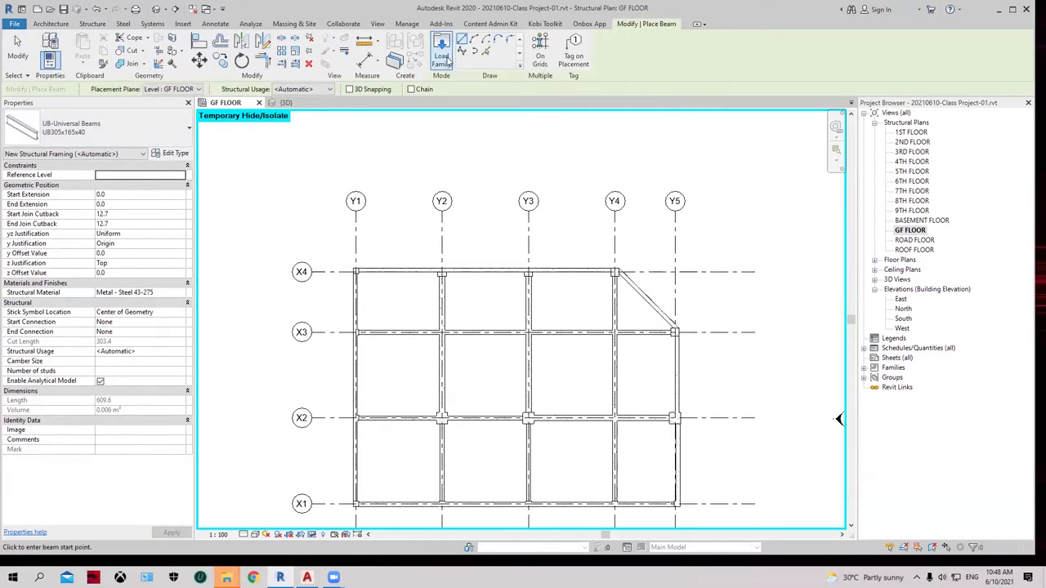
click(102, 30)
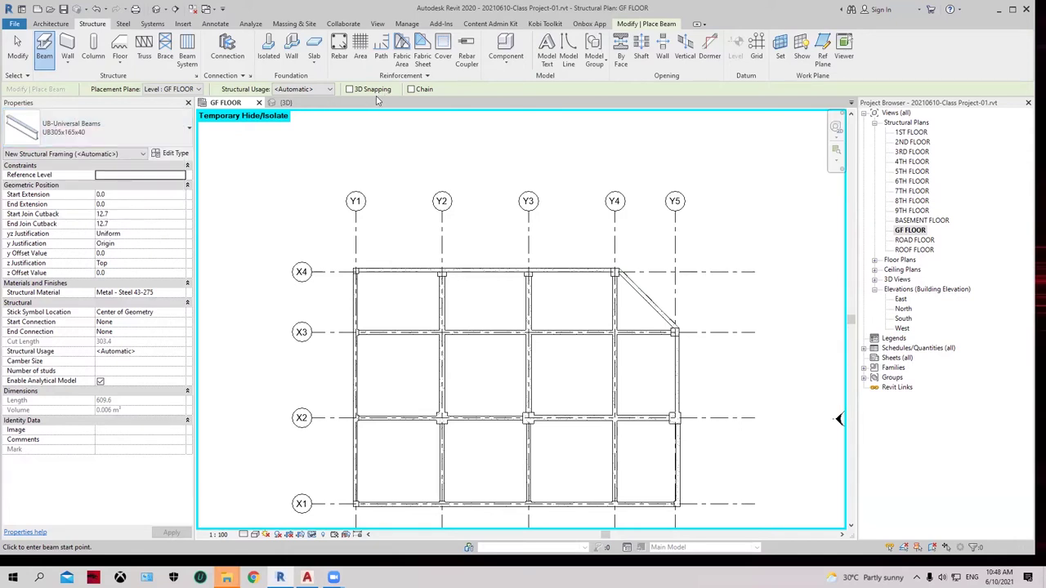
key(Escape)
Step: Restart the Beam tool and expand the Properties beam type list
click(44, 47)
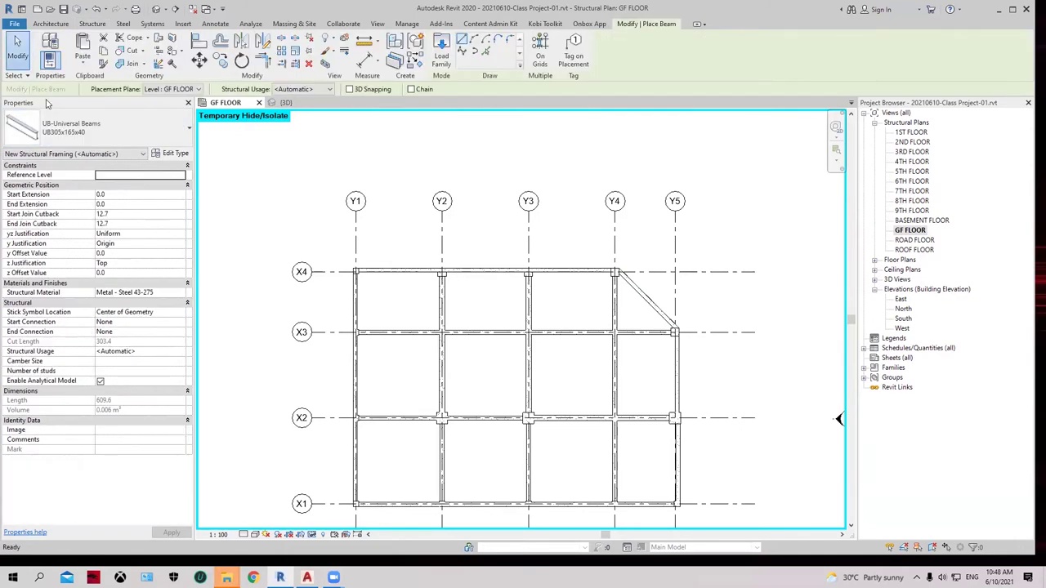
click(111, 123)
click(111, 123)
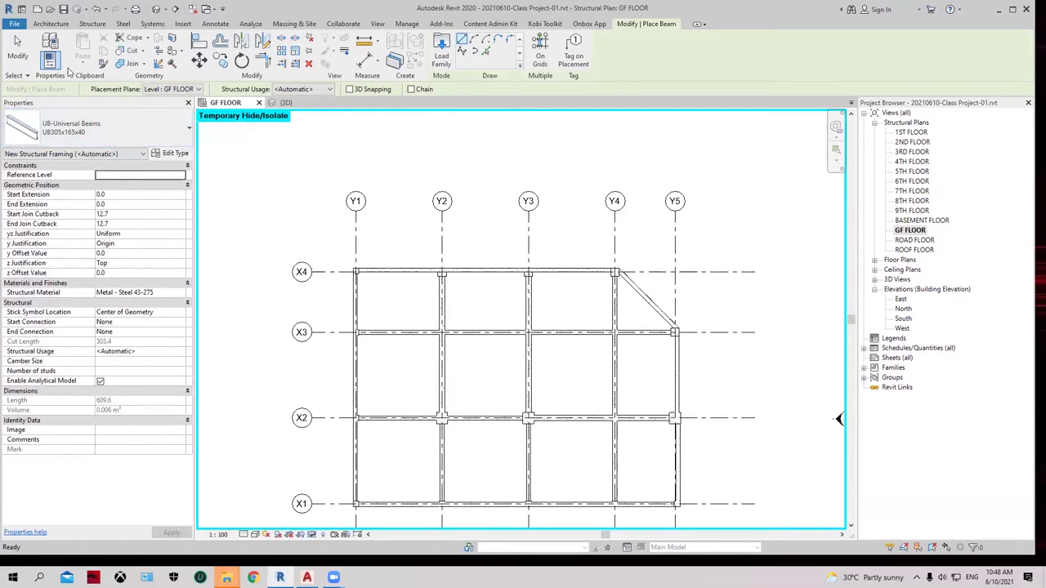
click(85, 24)
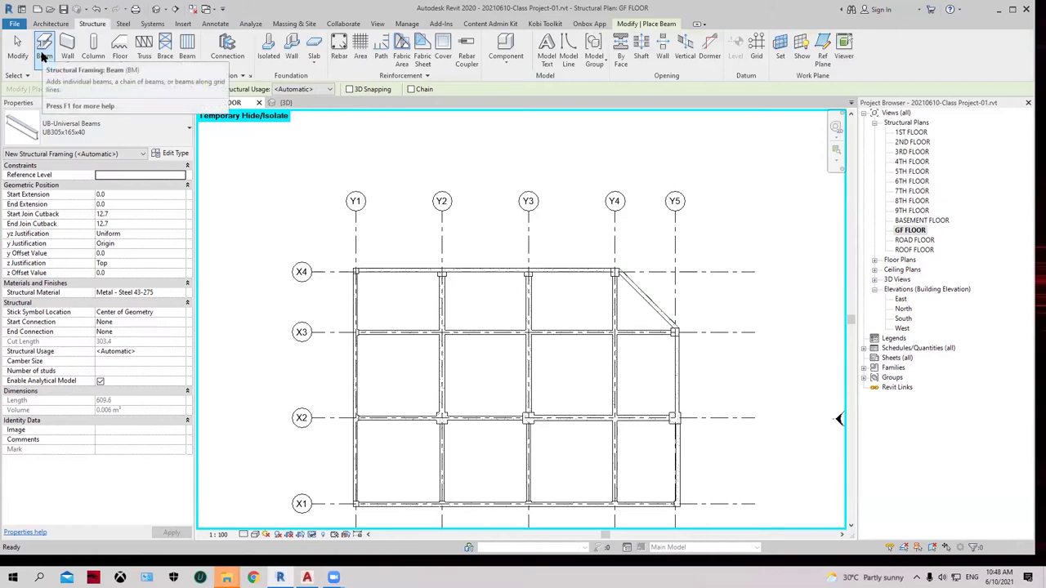
click(43, 56)
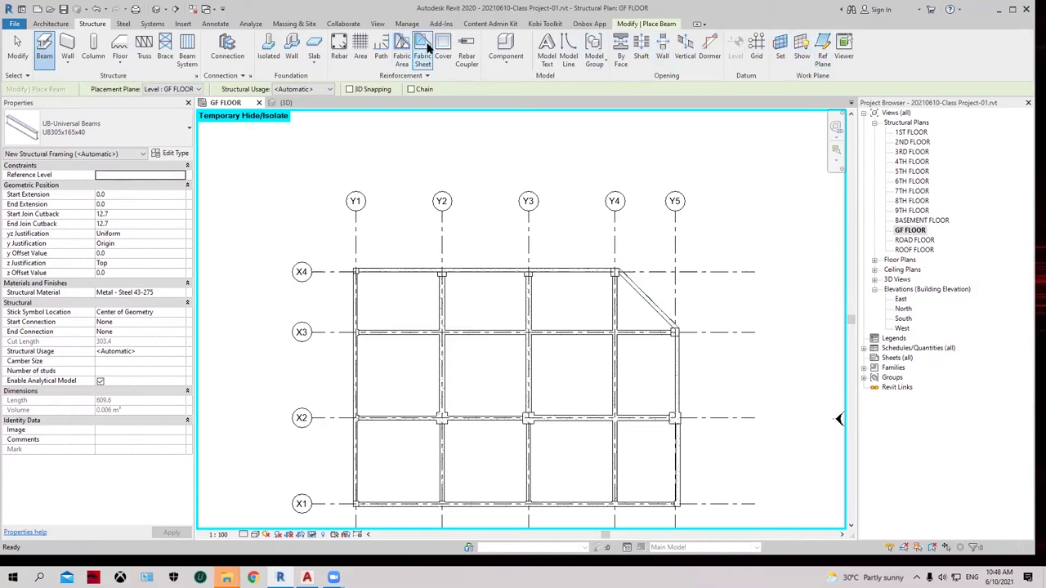
click(108, 125)
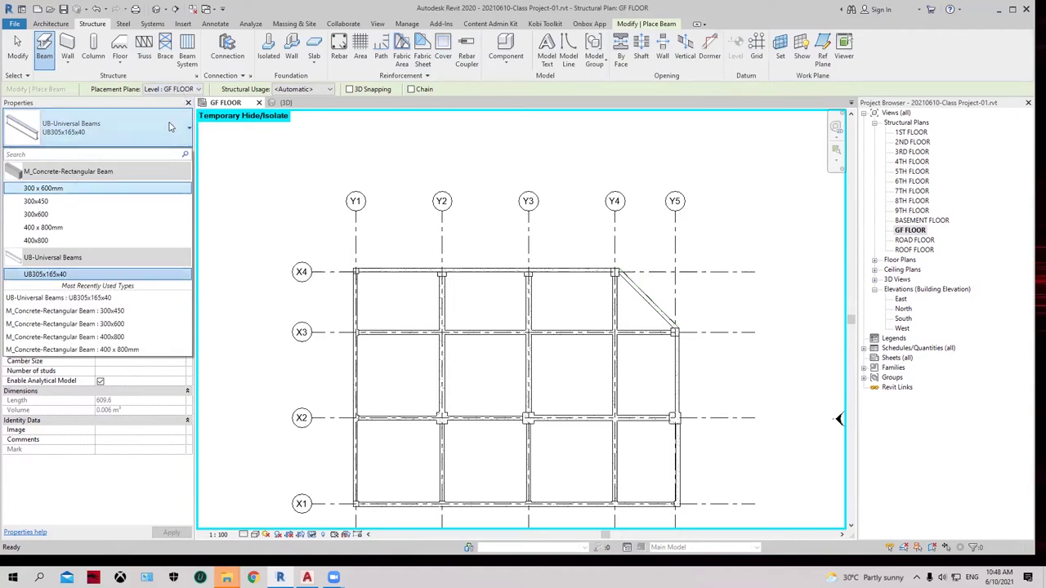
Step: Open the UB305x165x40 Type Properties and start Load…, then close both dialogs
click(170, 127)
click(168, 154)
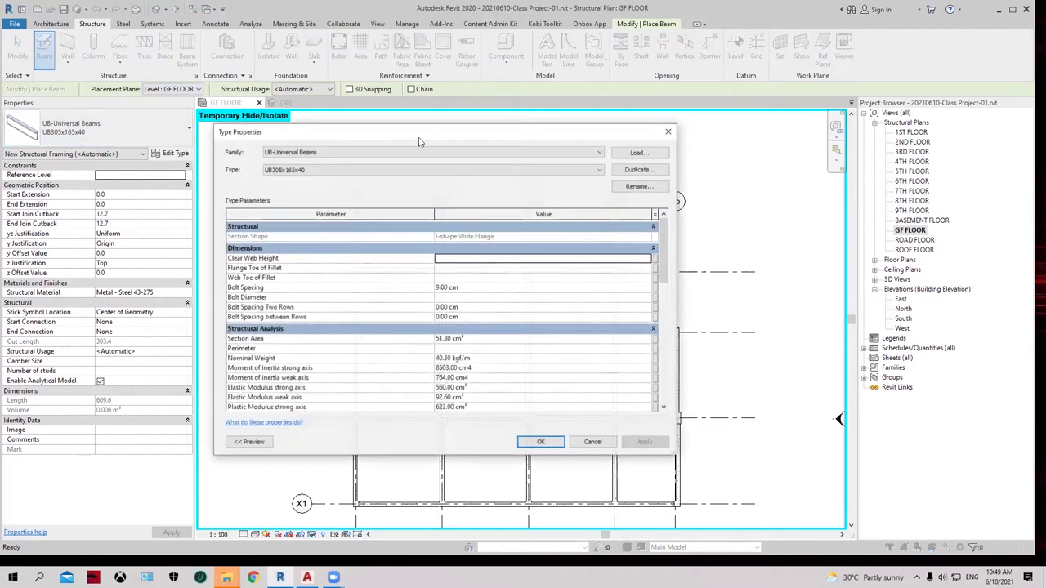
click(627, 159)
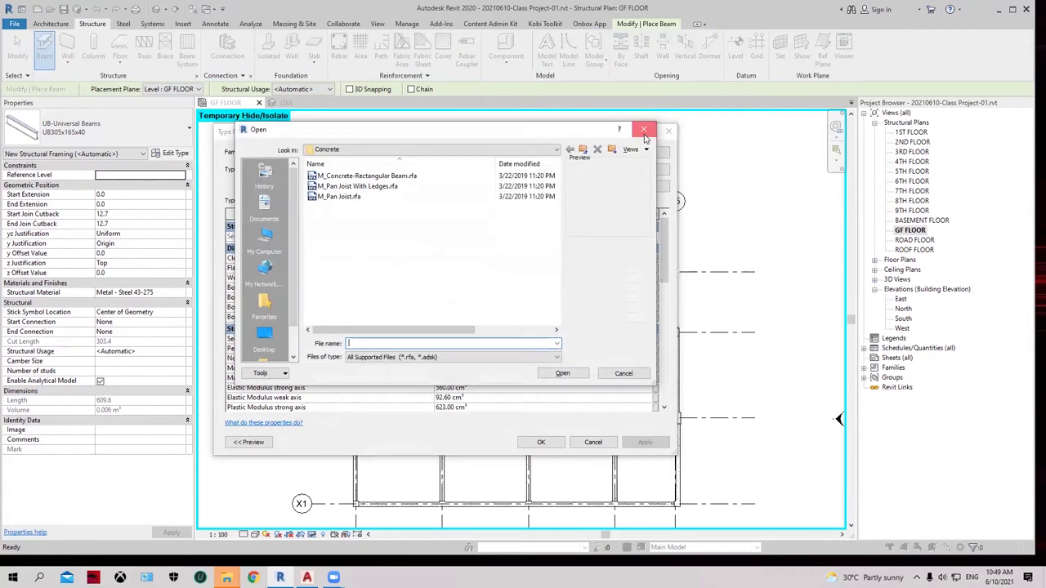
click(644, 129)
click(669, 131)
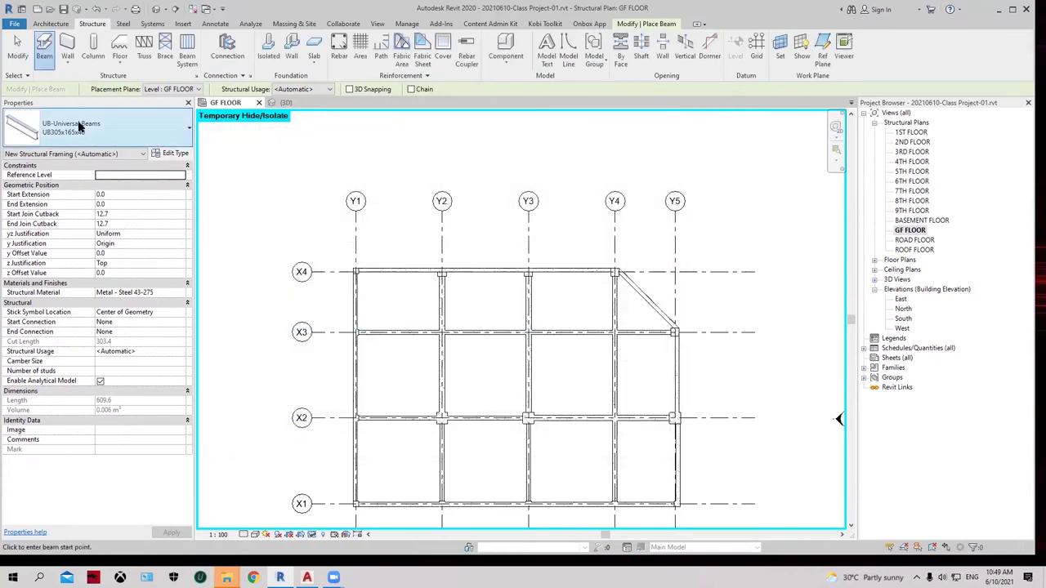
Step: Load M_Concrete-Rectangular Beam.rfa from Libraries > US Metric > Structural Framing > Concrete
click(173, 152)
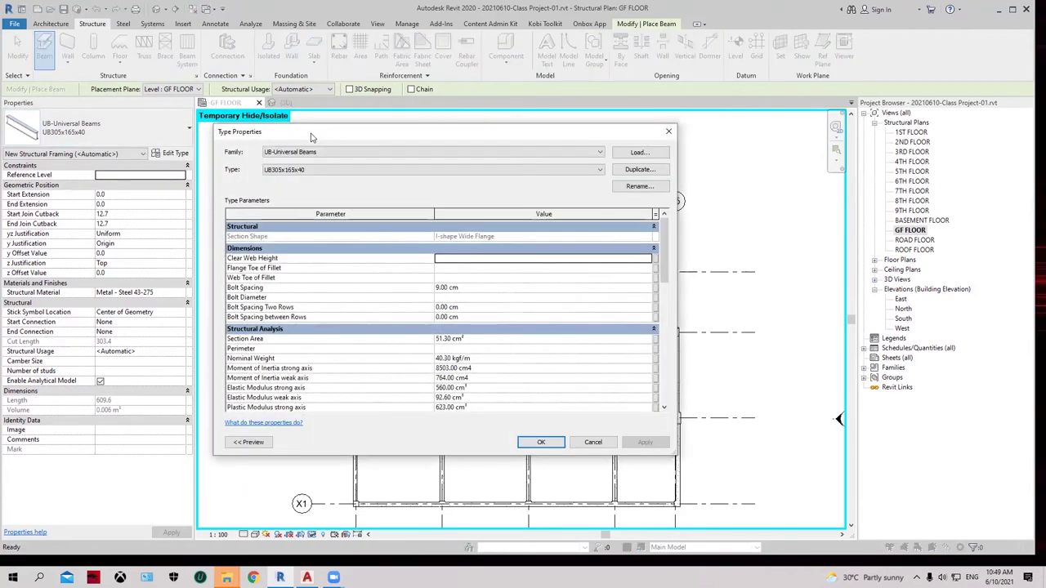
click(618, 161)
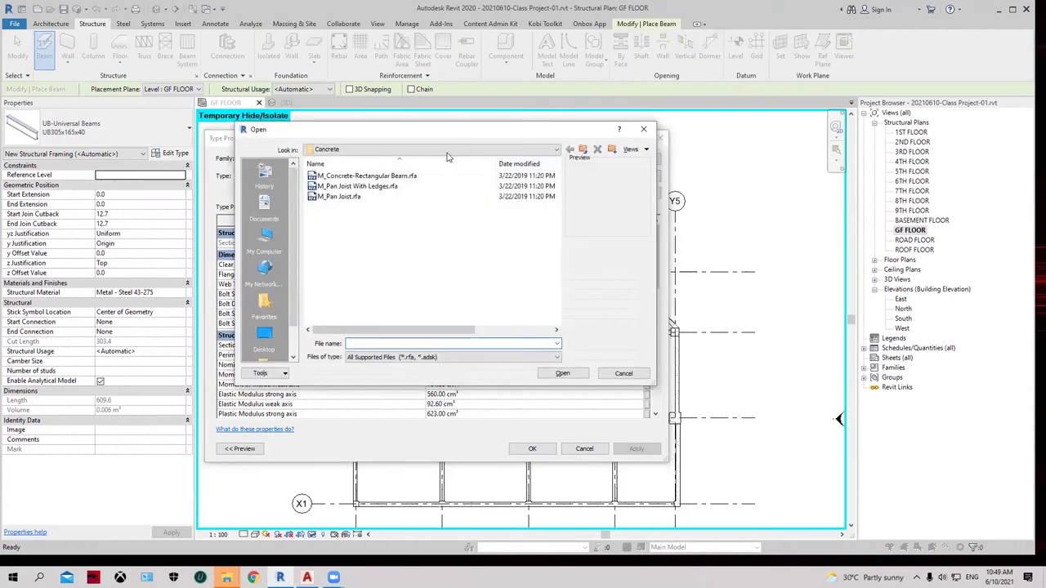
click(441, 150)
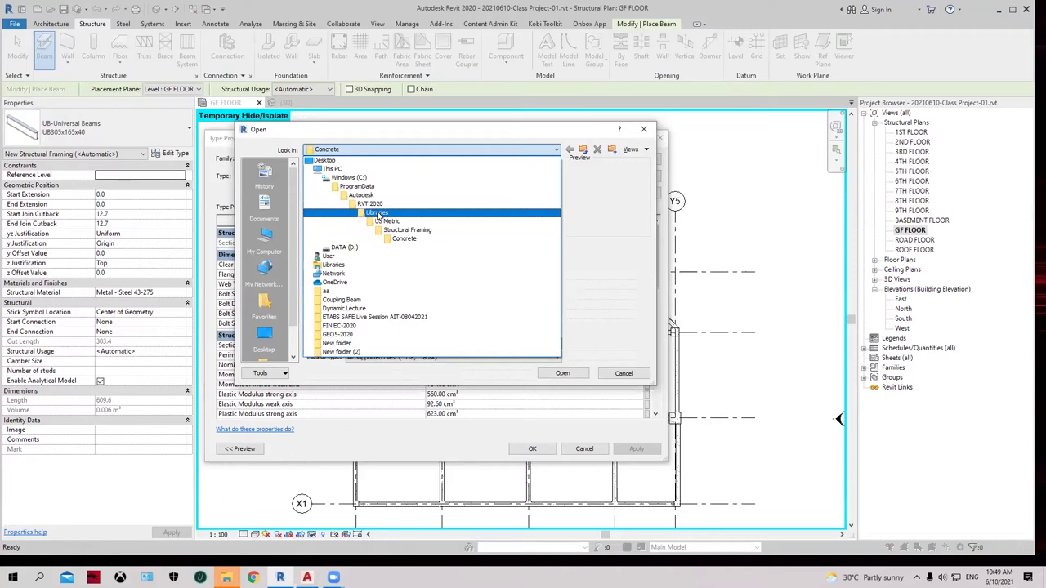
click(381, 214)
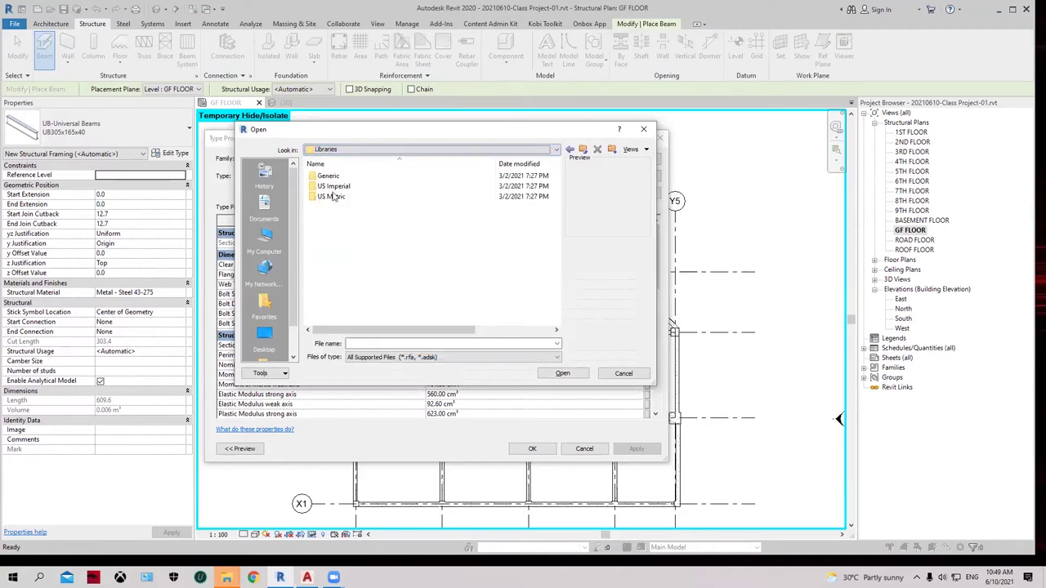
double_click(334, 196)
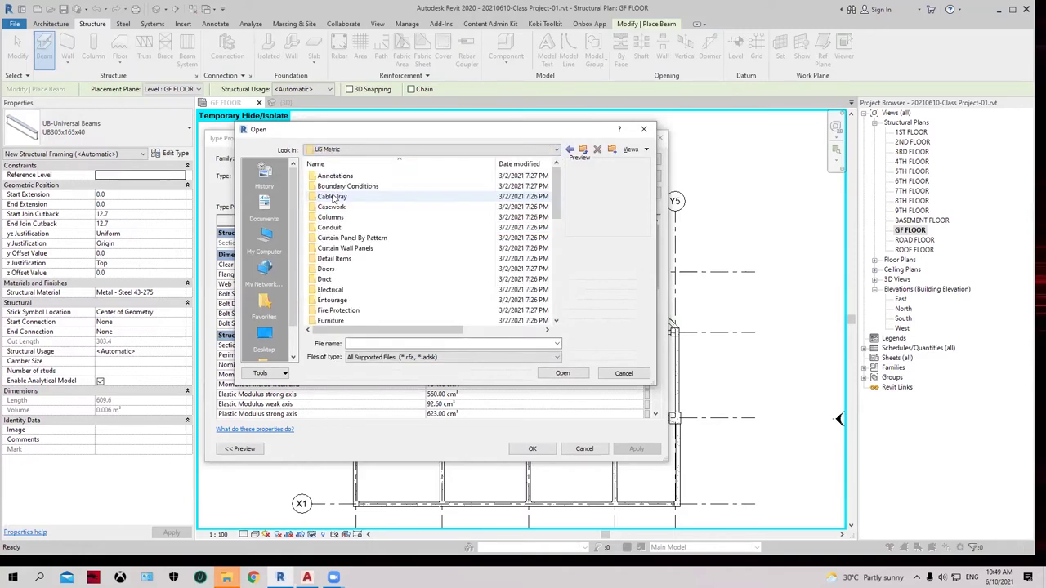
scroll(347, 209, down, 6)
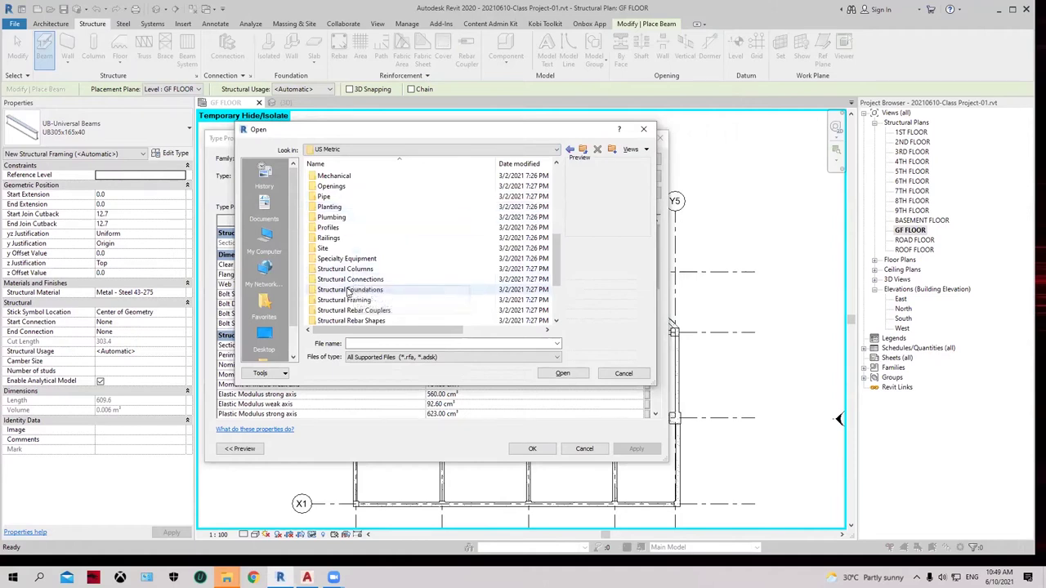
double_click(344, 300)
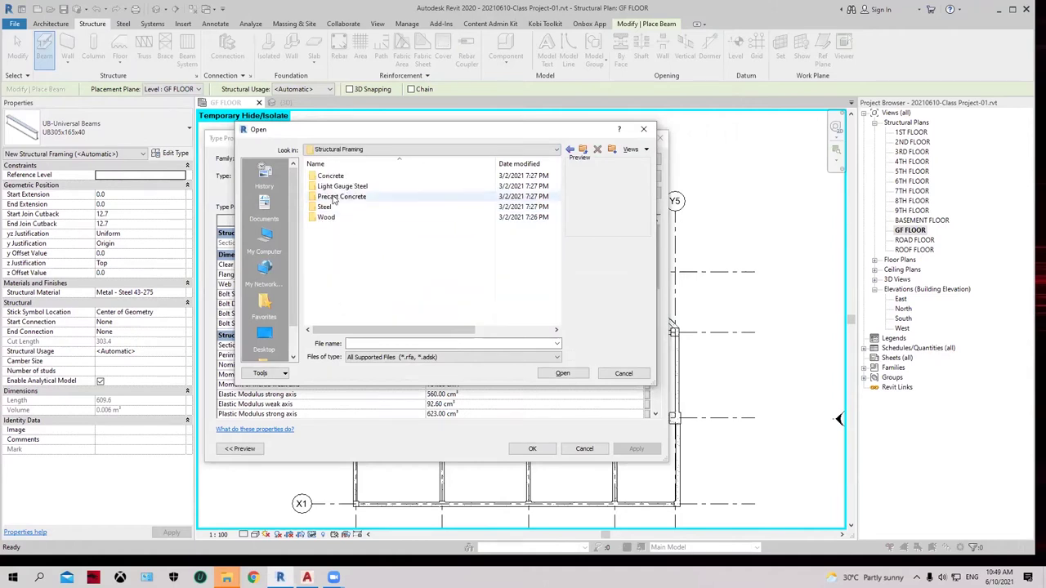
double_click(331, 177)
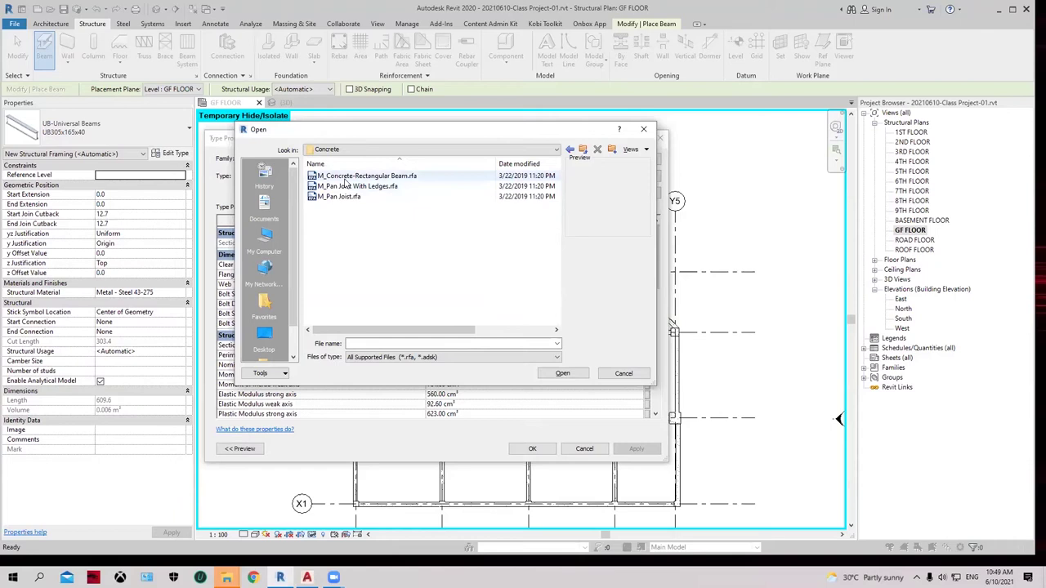
click(348, 179)
click(573, 375)
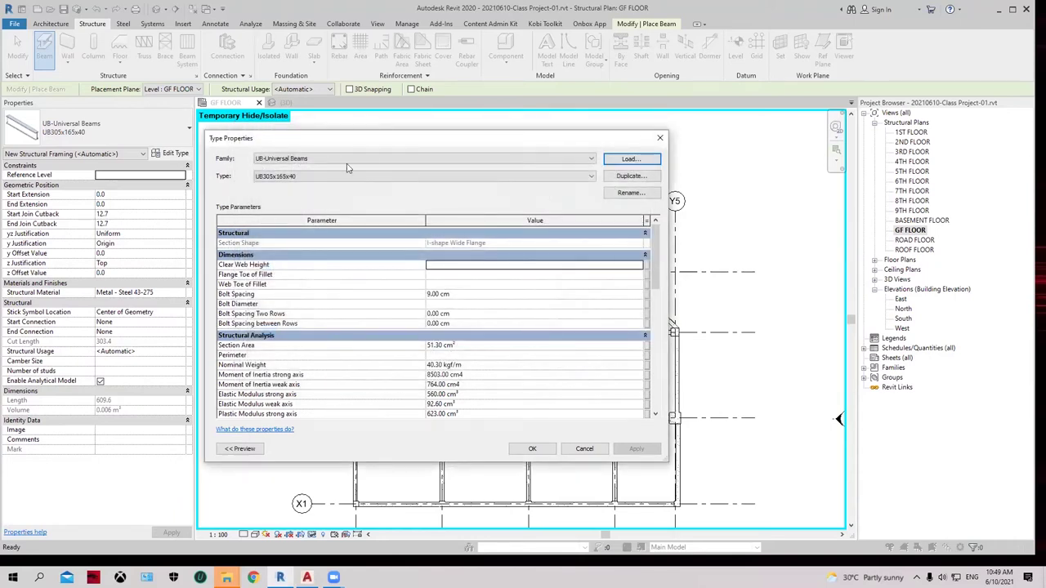
click(664, 141)
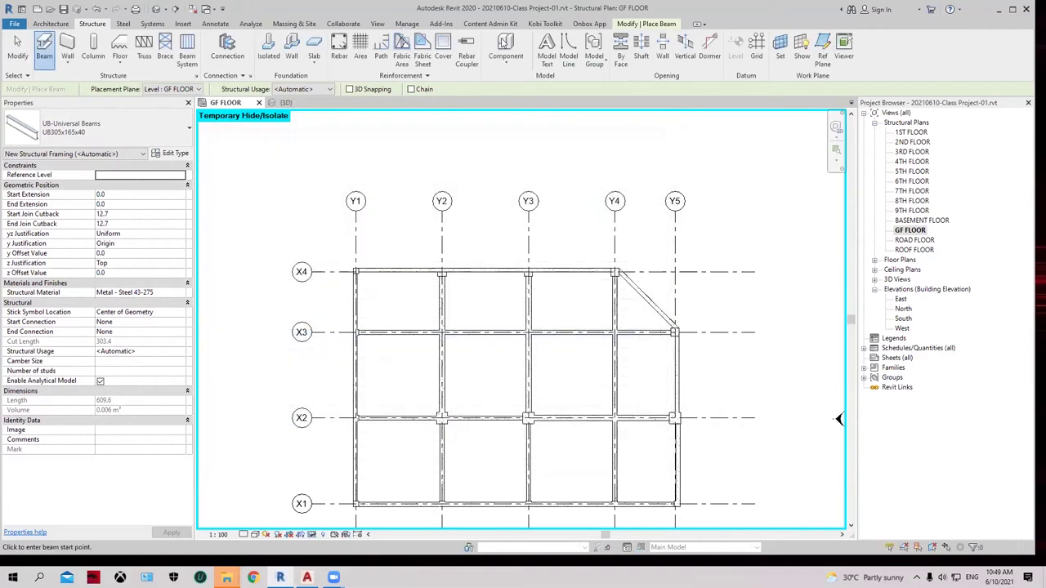
Step: Exit the Beam tool
key(Escape)
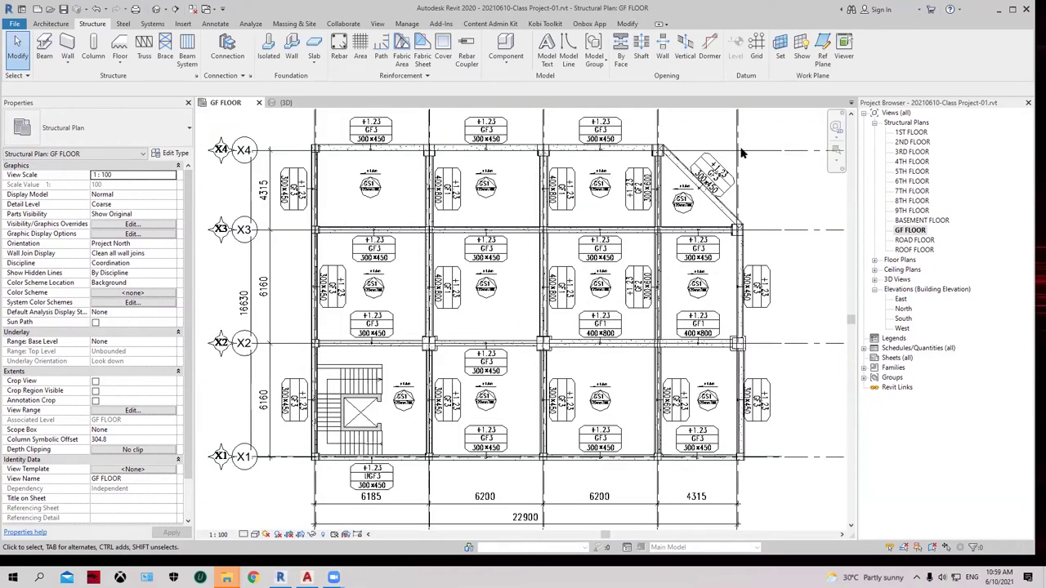
Step: Temporarily hide the imported Ground Floor.dwg, leaving grids and beams, then switch to AutoCAD
scroll(512, 291, down, 1)
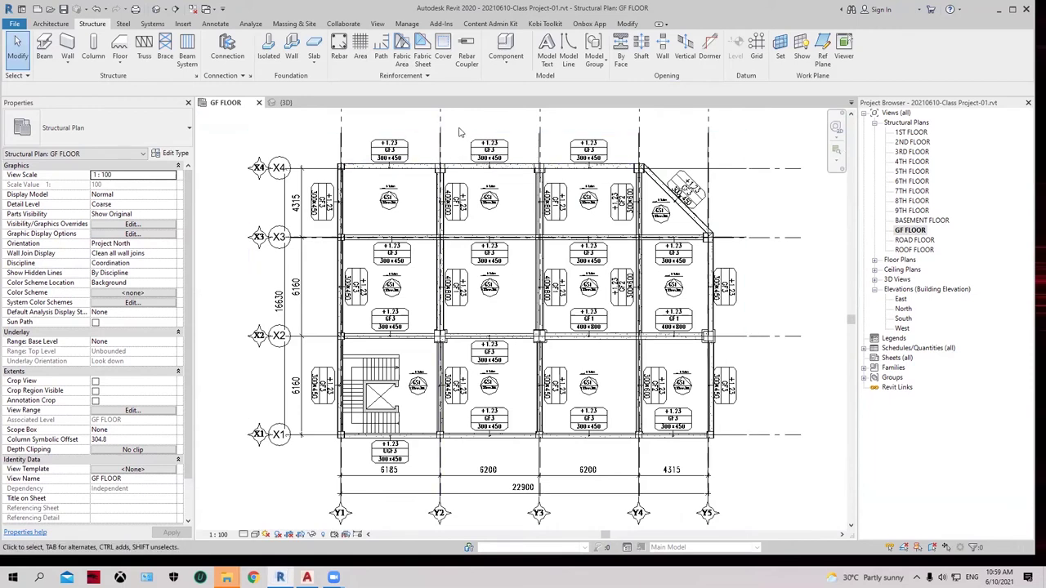
click(397, 147)
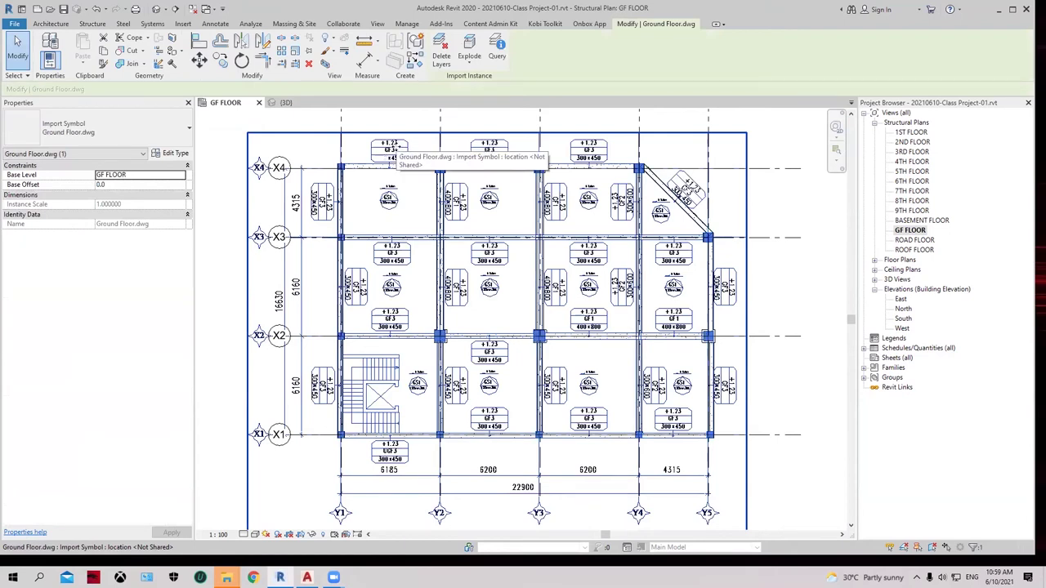
key(h)
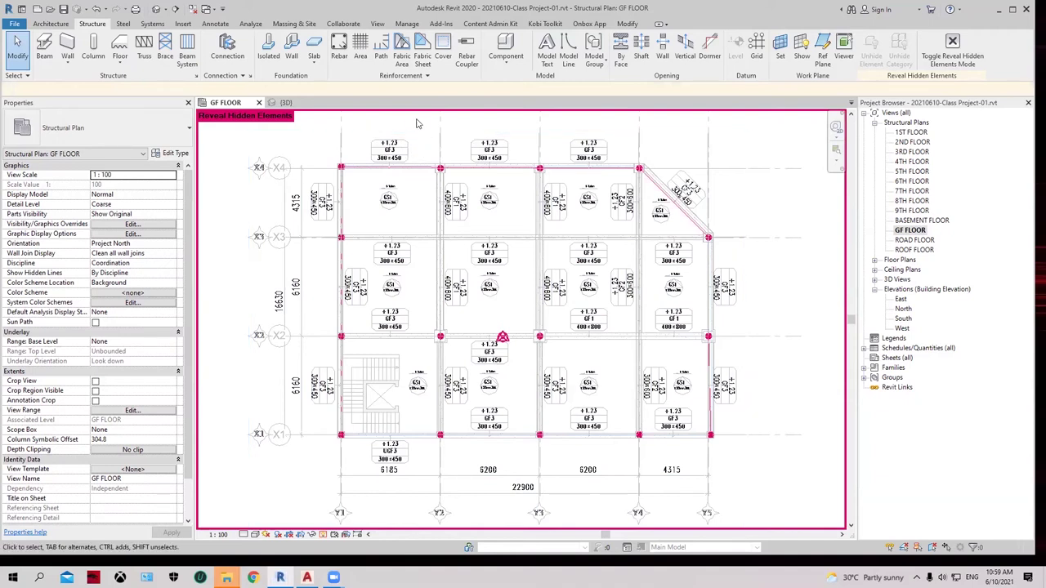
click(324, 534)
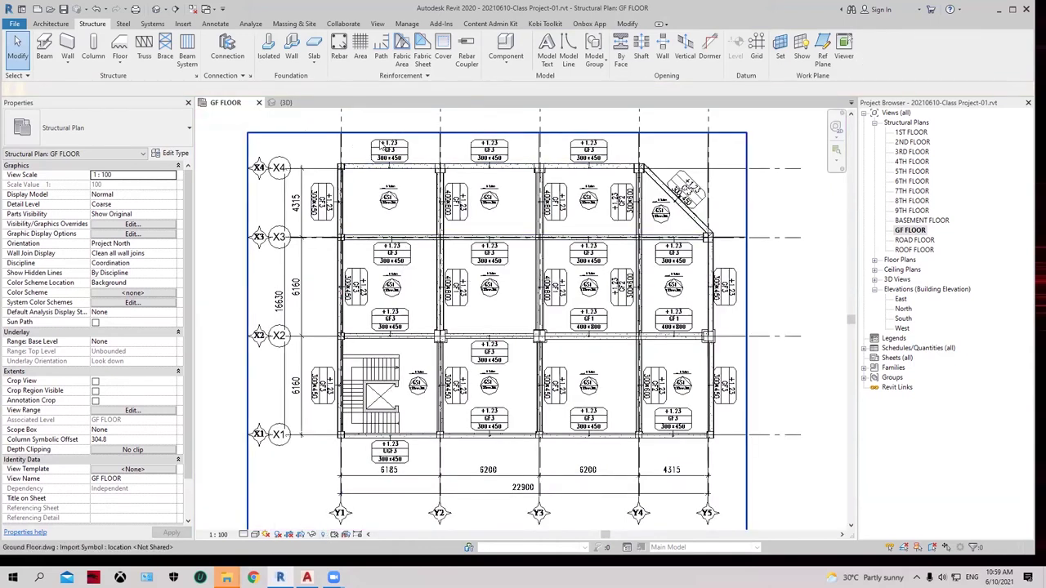
click(381, 148)
key(h)
key(h)
scroll(383, 217, down, 2)
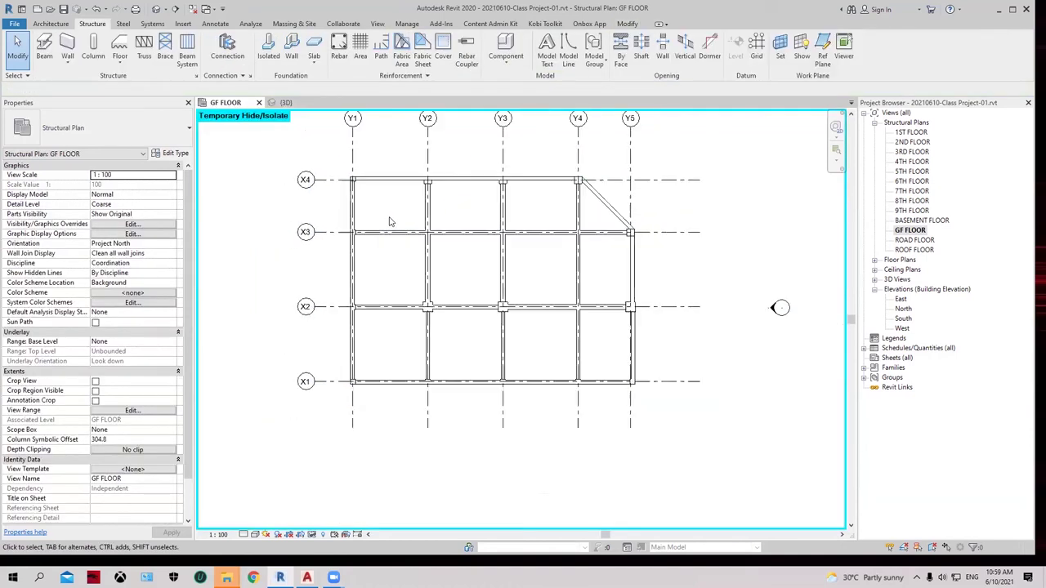
scroll(491, 259, up, 1)
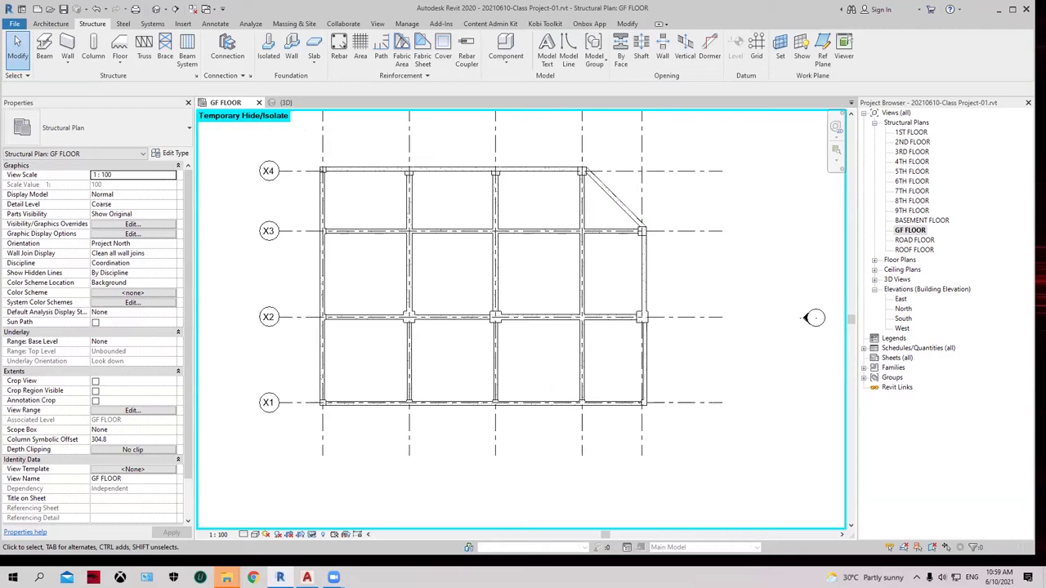
click(307, 578)
scroll(543, 327, down, 3)
Step: Pan and zoom the AutoCAD sheets to the Ground FLOOR PLAN's middle bays and stair core
scroll(543, 327, up, 8)
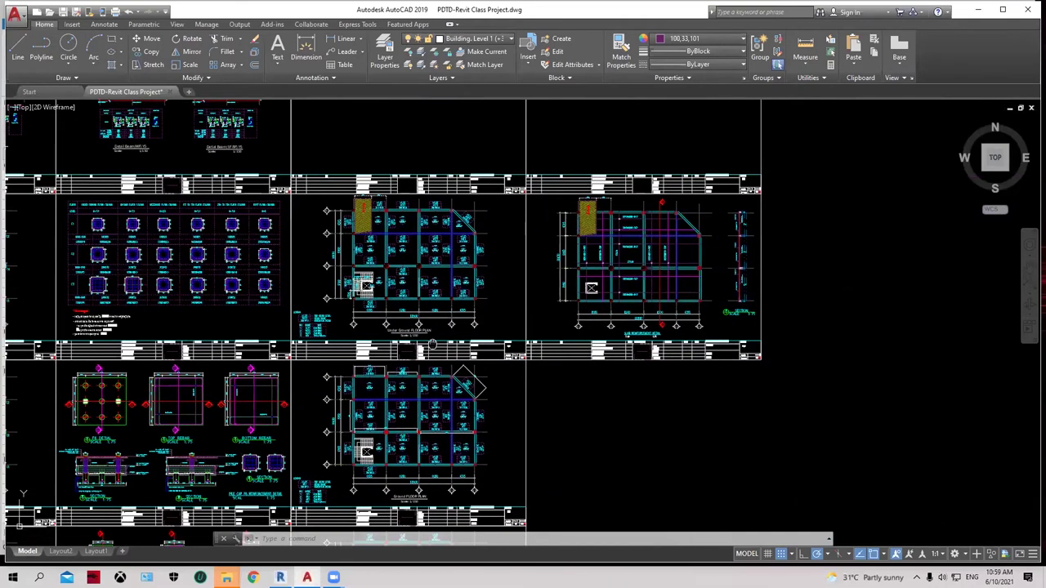
scroll(432, 344, up, 3)
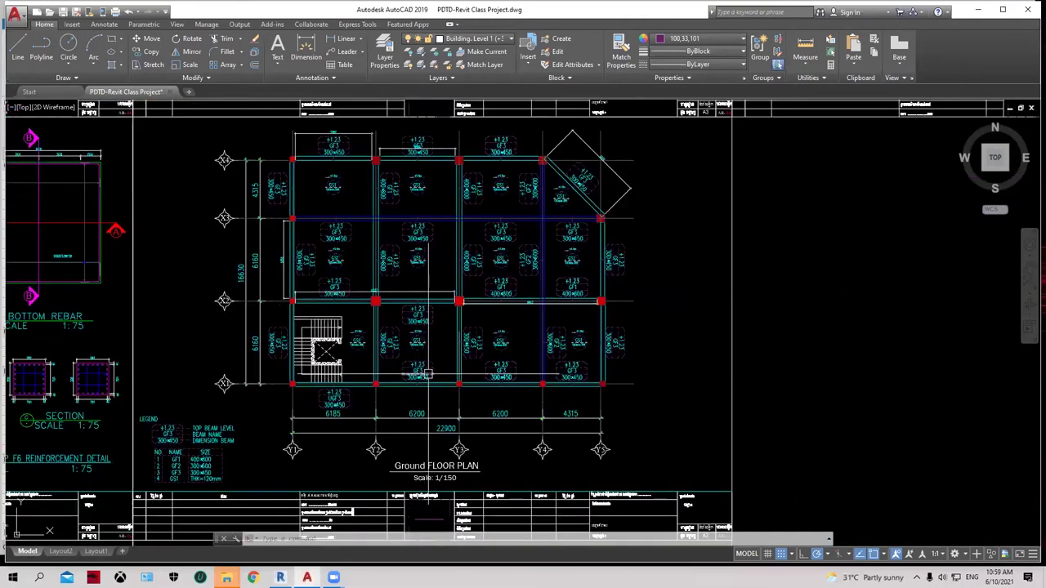
scroll(442, 327, up, 2)
middle_drag(441, 327, 500, 423)
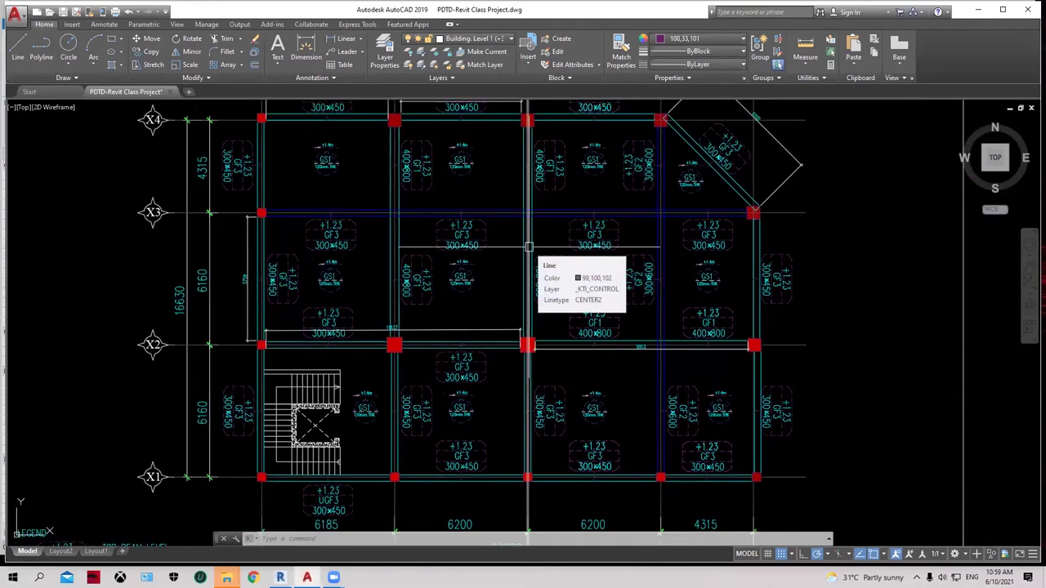
middle_drag(478, 308, 488, 343)
scroll(427, 280, up, 5)
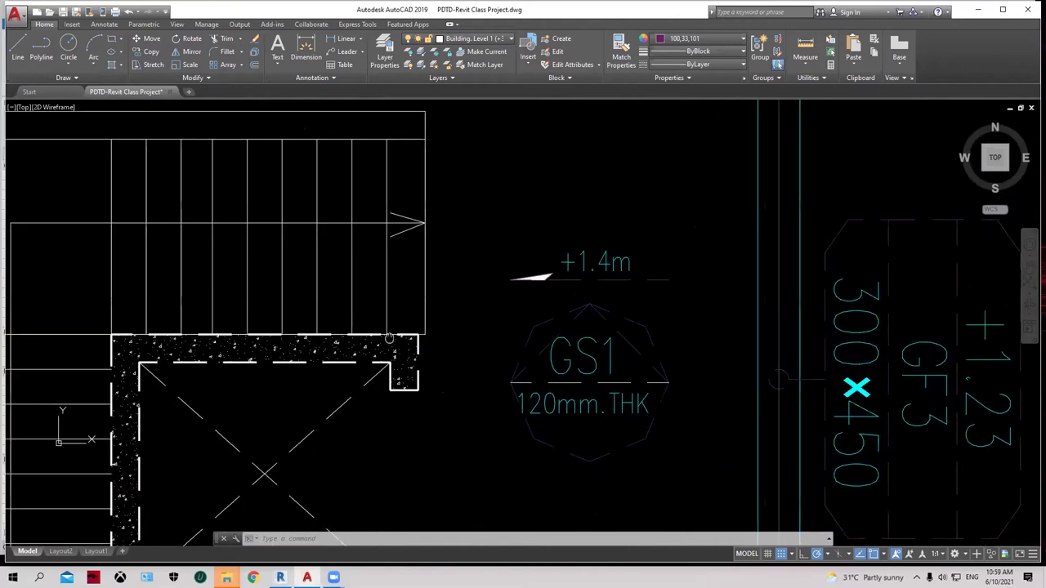
scroll(427, 280, down, 2)
middle_drag(433, 299, 427, 280)
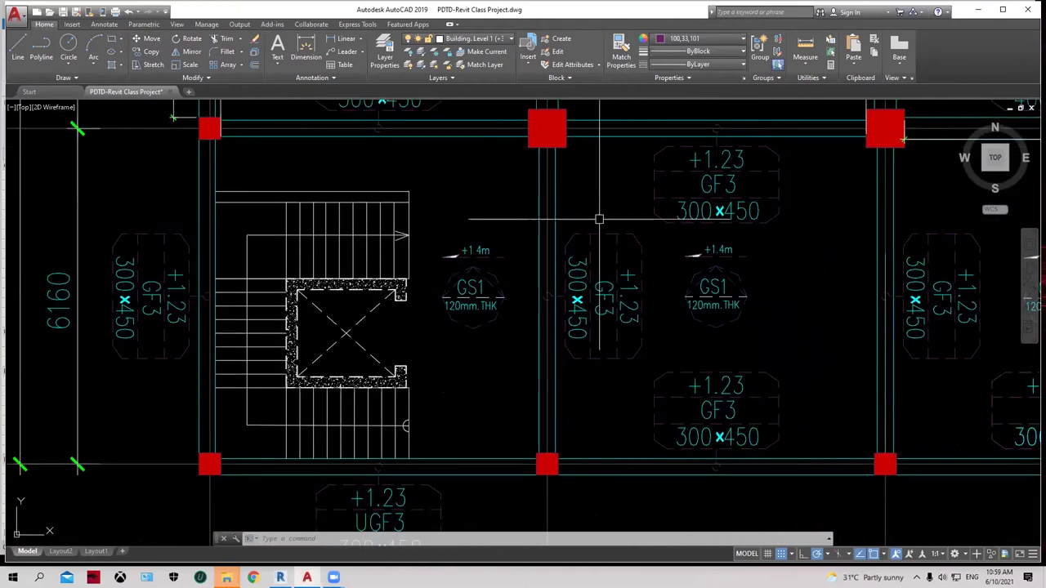
scroll(410, 238, down, 2)
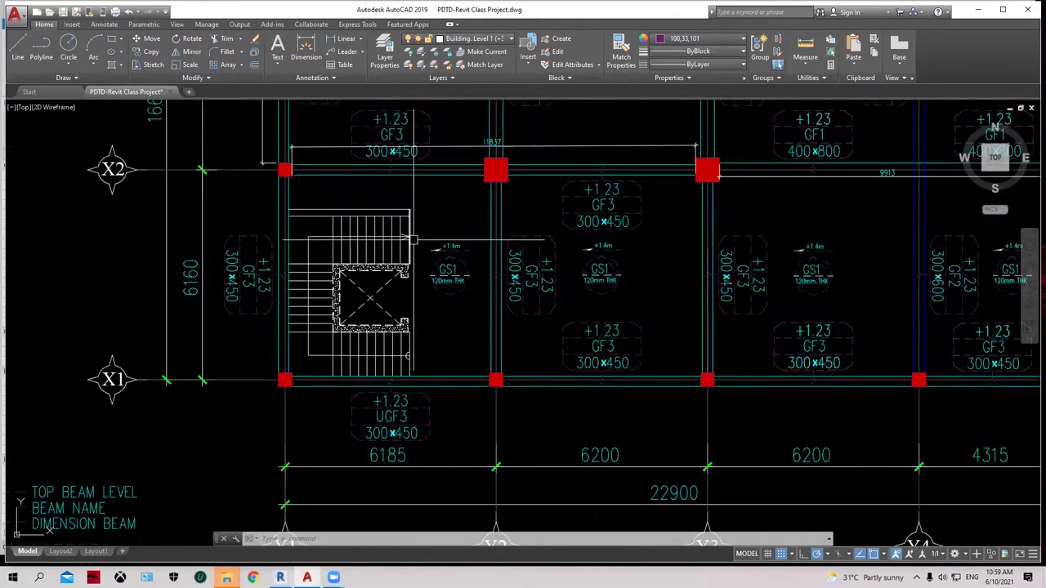
scroll(439, 266, down, 2)
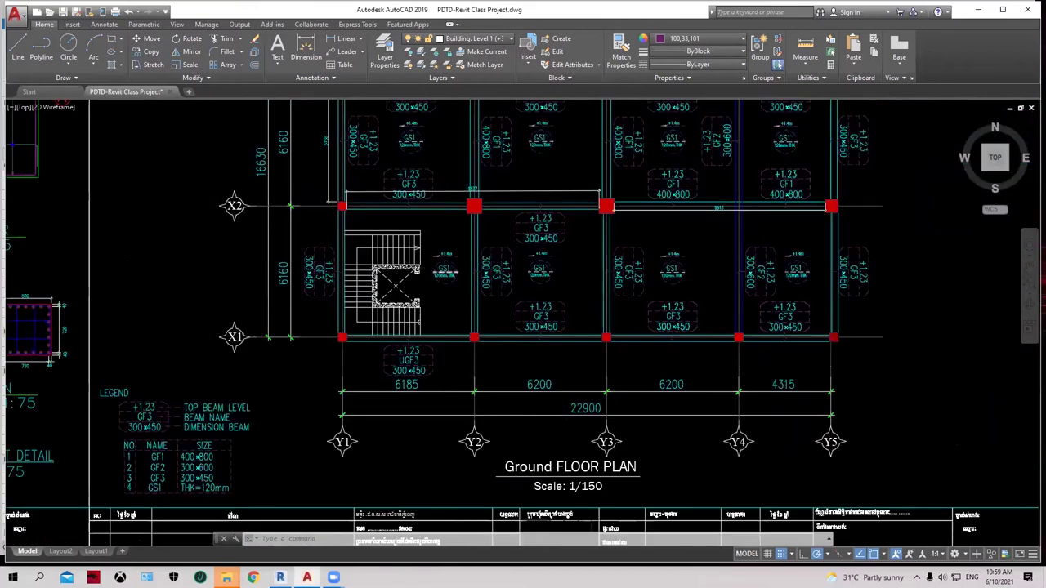
scroll(404, 279, down, 2)
scroll(486, 253, up, 2)
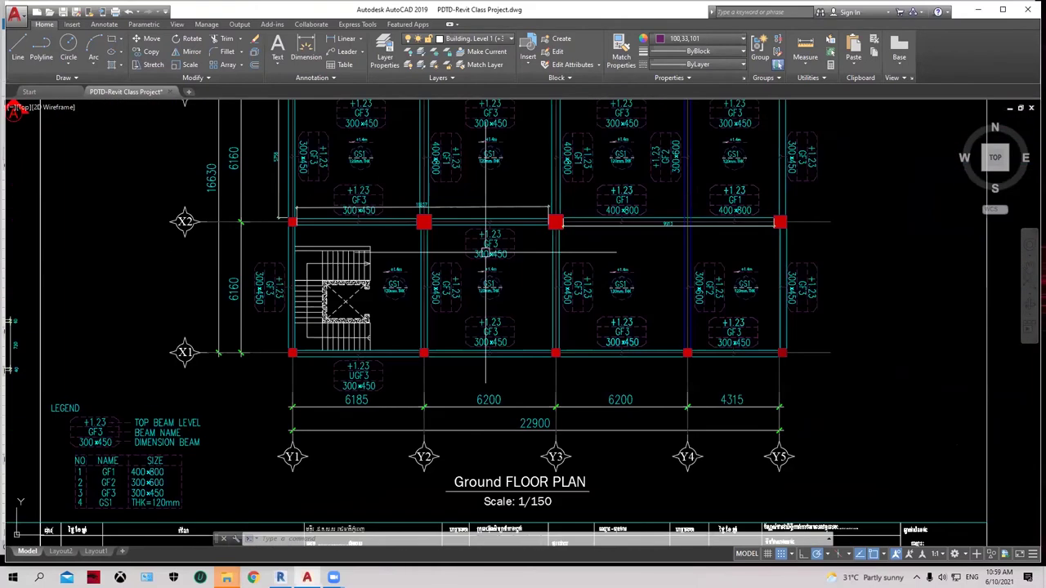
scroll(373, 282, up, 2)
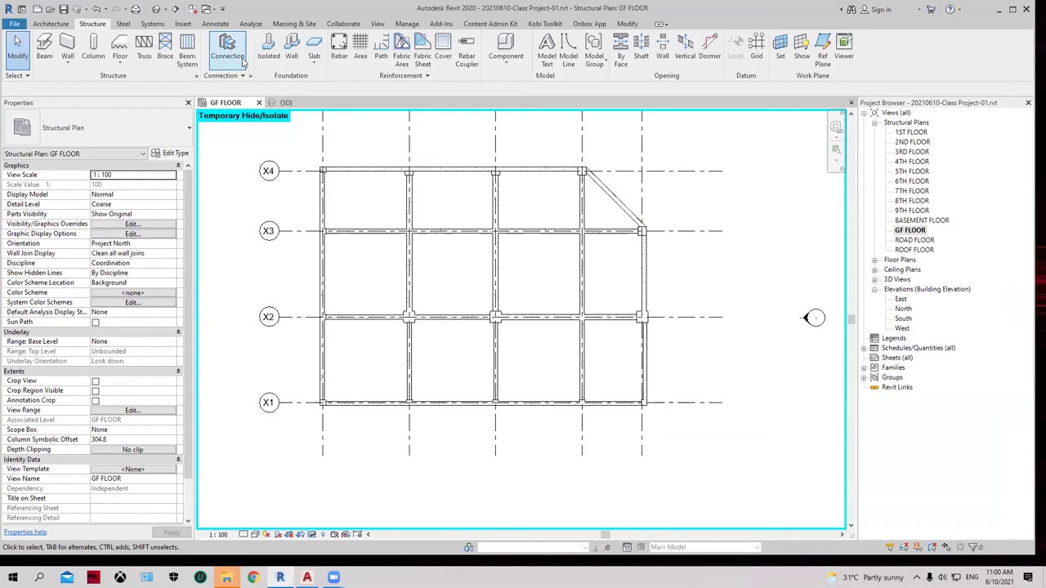
Step: Restore the temporarily hidden drawing with HR and shift the plan slightly right
key(h)
key(r)
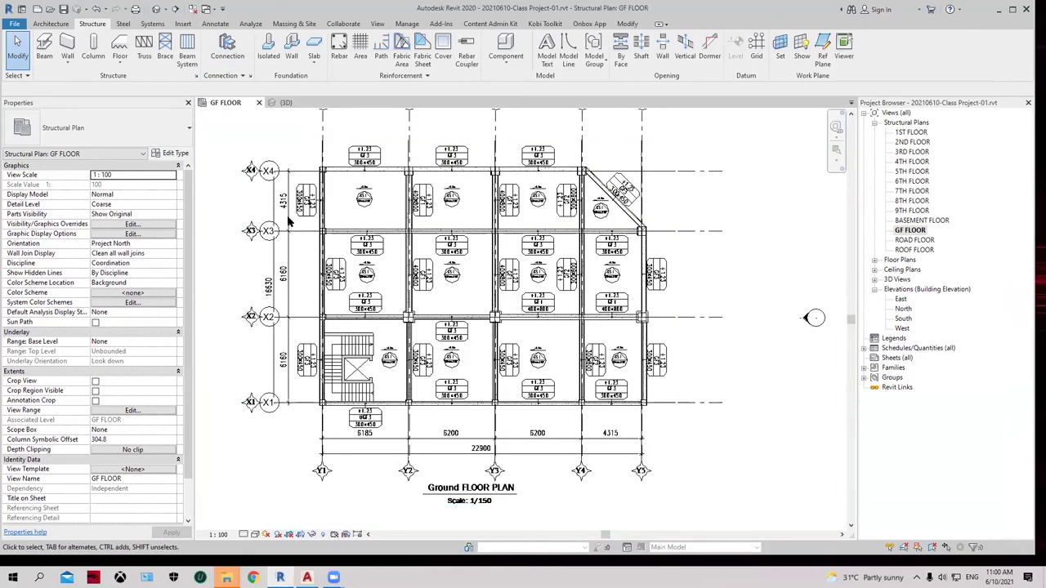
middle_drag(288, 222, 332, 227)
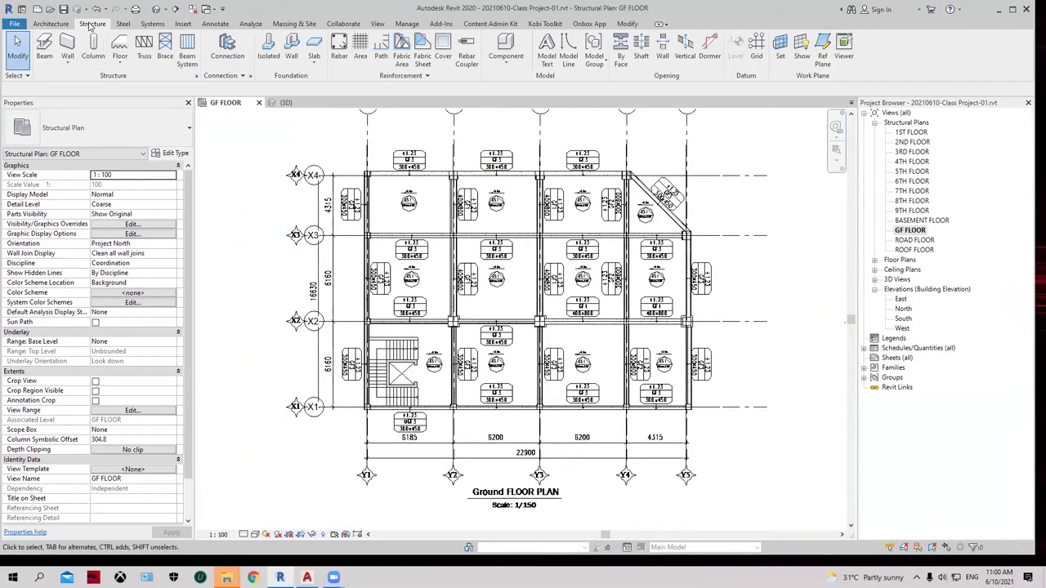
Step: Start a structural wall using the Generic - 200mm type and bring up its type properties
click(67, 62)
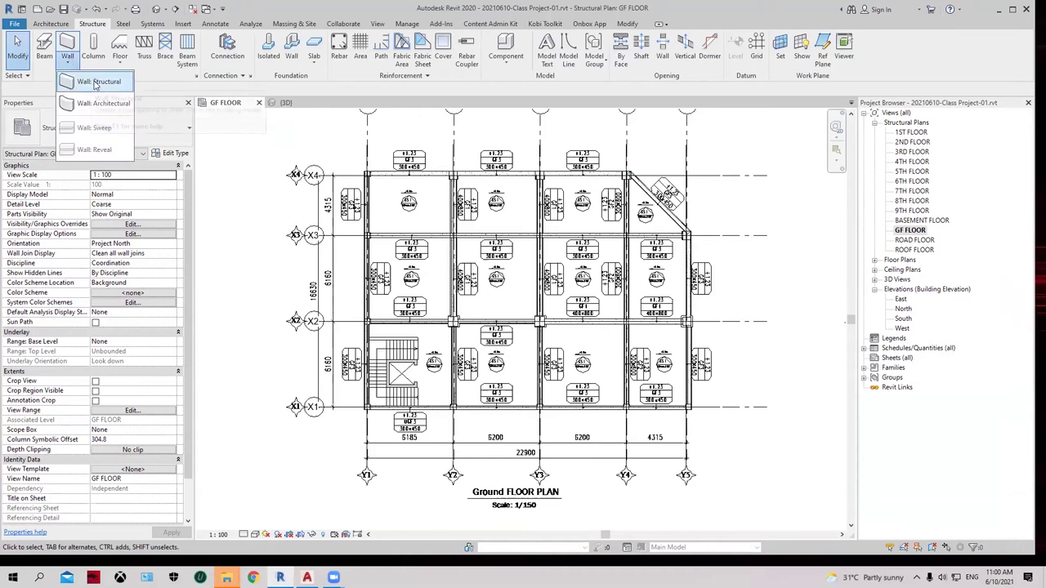
click(97, 83)
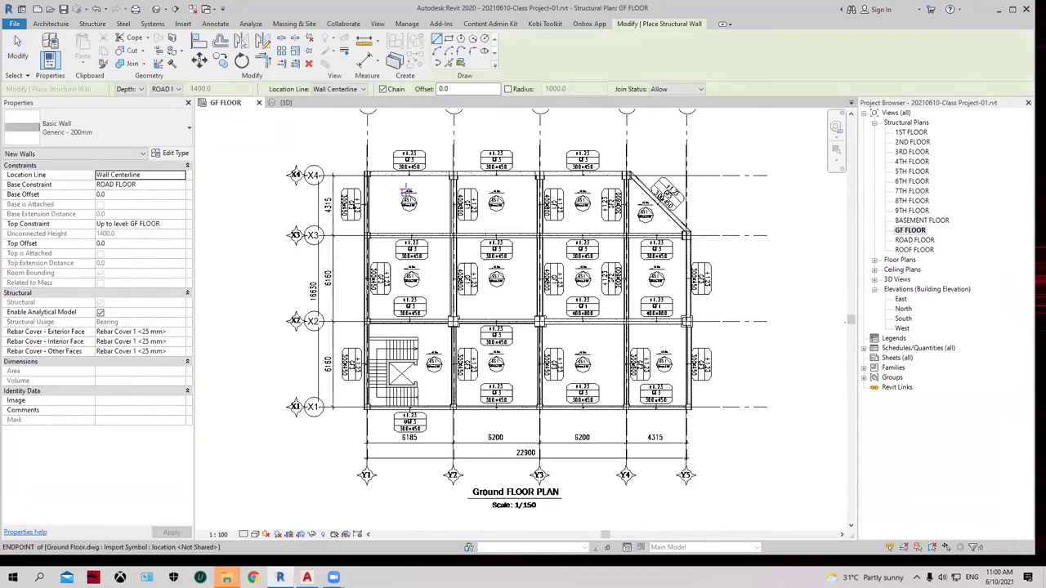
click(115, 128)
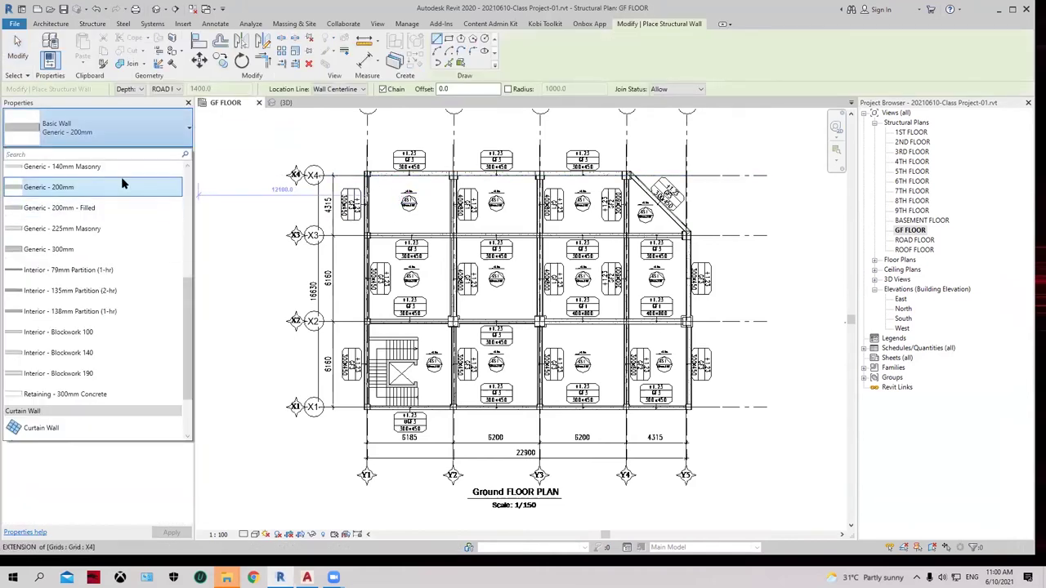
scroll(90, 281, down, 2)
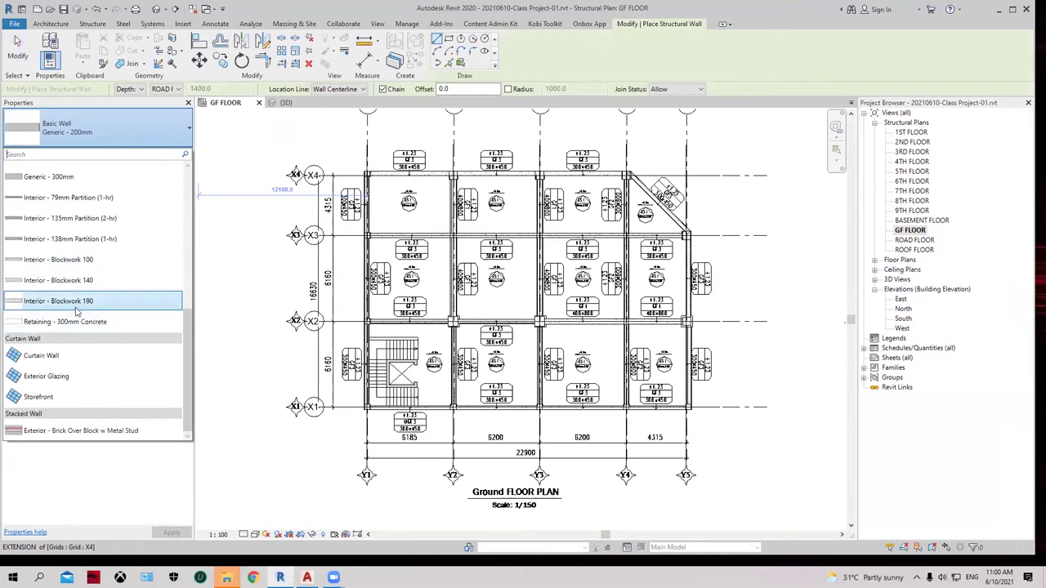
scroll(77, 310, up, 1)
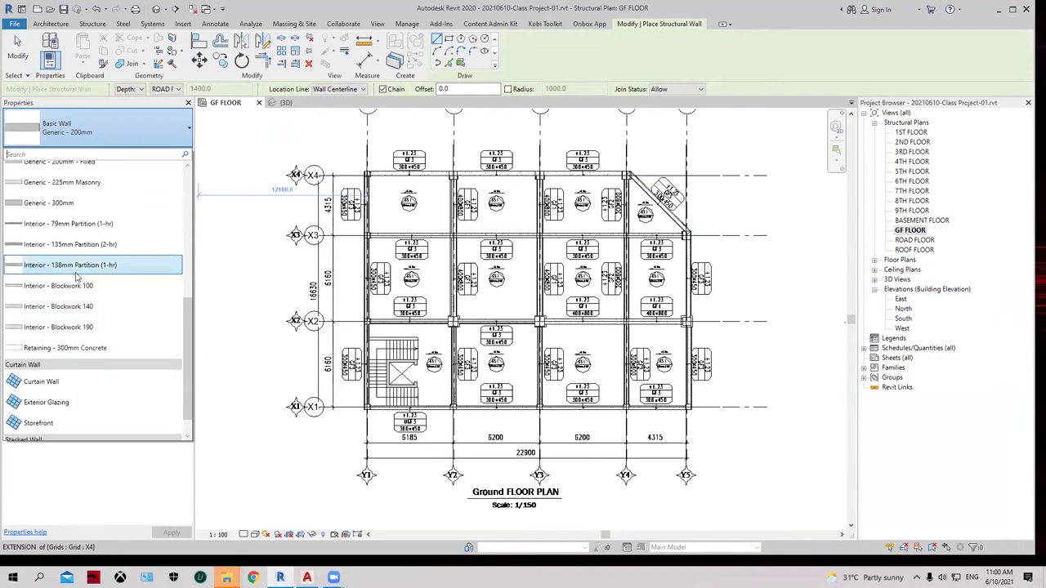
scroll(77, 278, up, 3)
scroll(78, 276, up, 1)
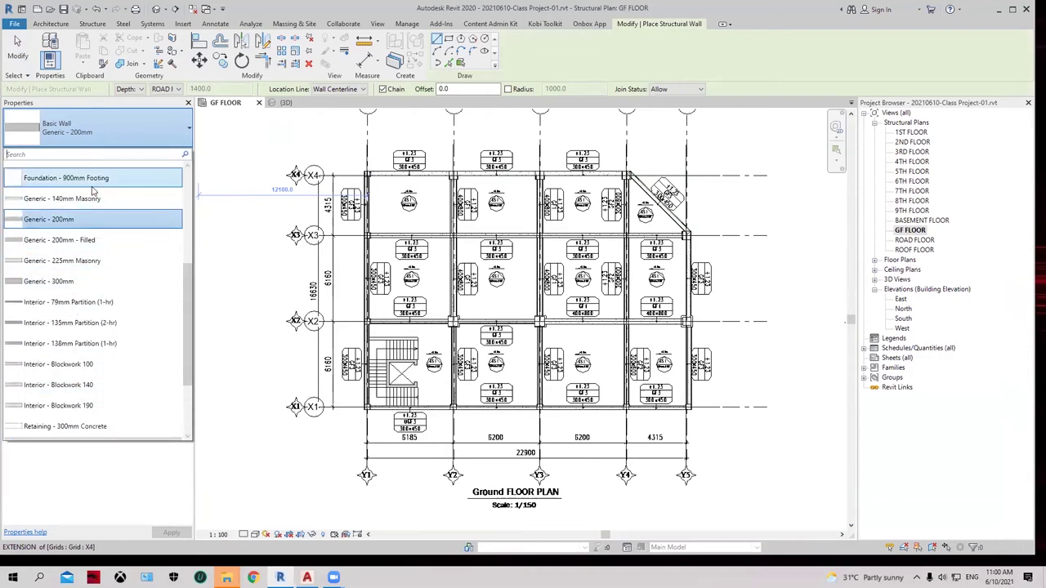
click(82, 226)
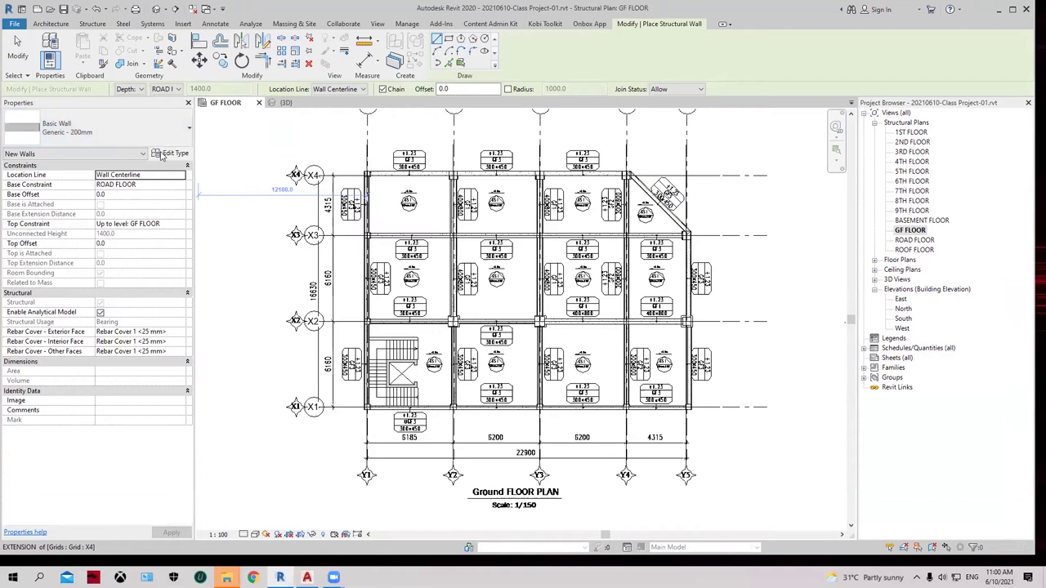
click(175, 157)
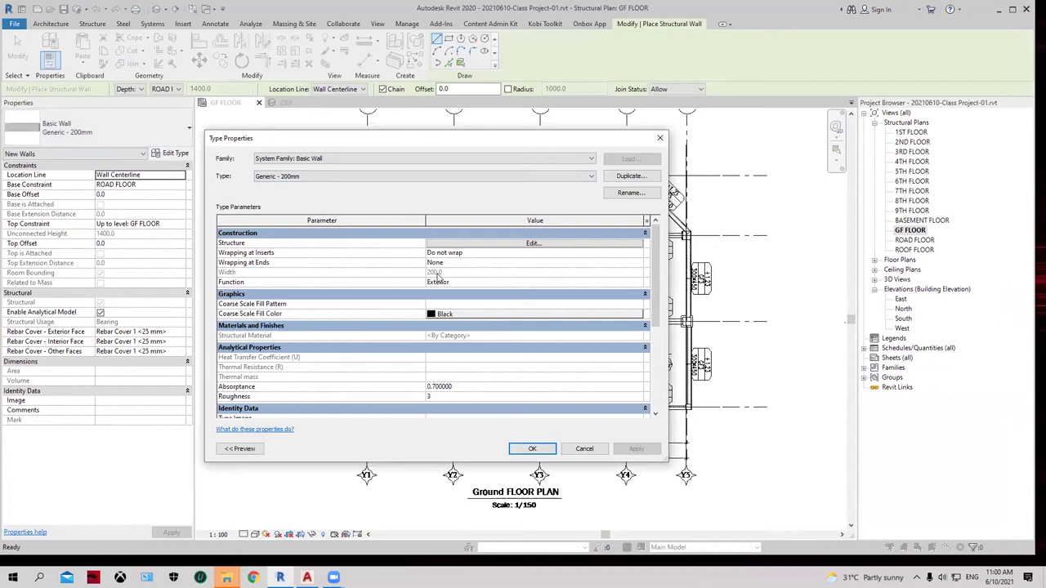
Step: Duplicate the wall type as '200mm' with a 200 structural layer thickness
click(614, 177)
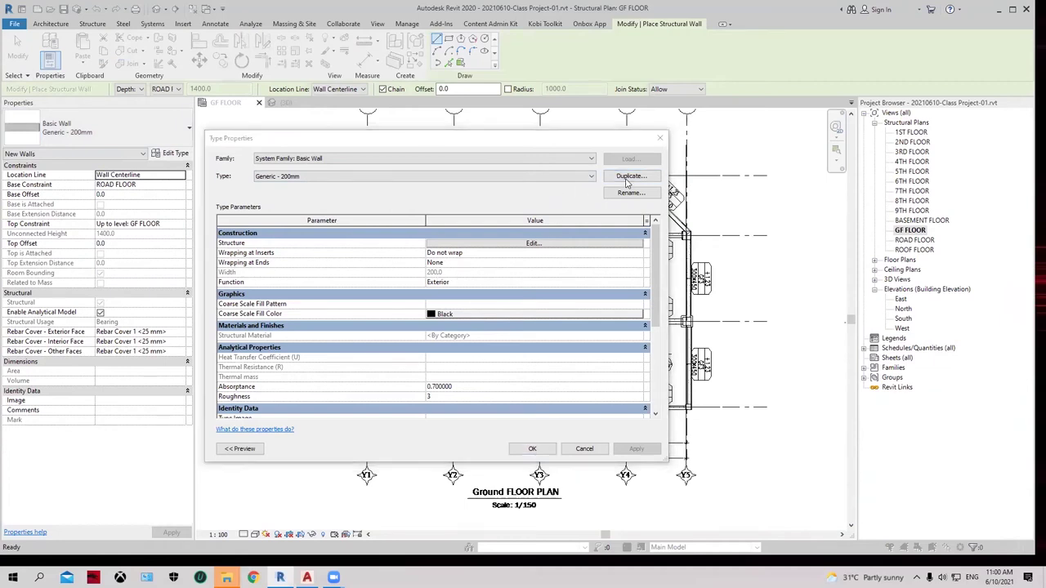
text(200mm)
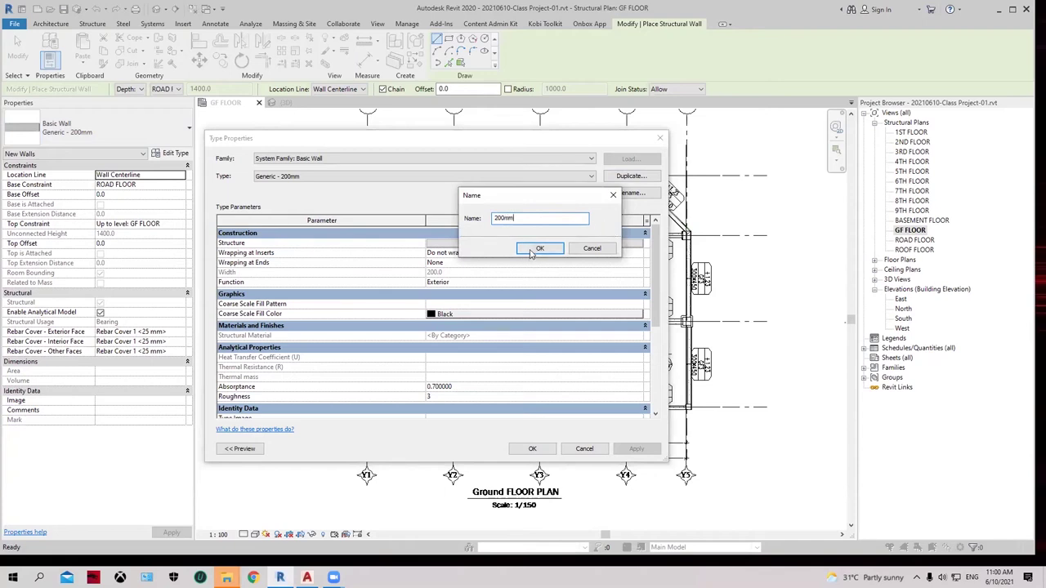
click(531, 249)
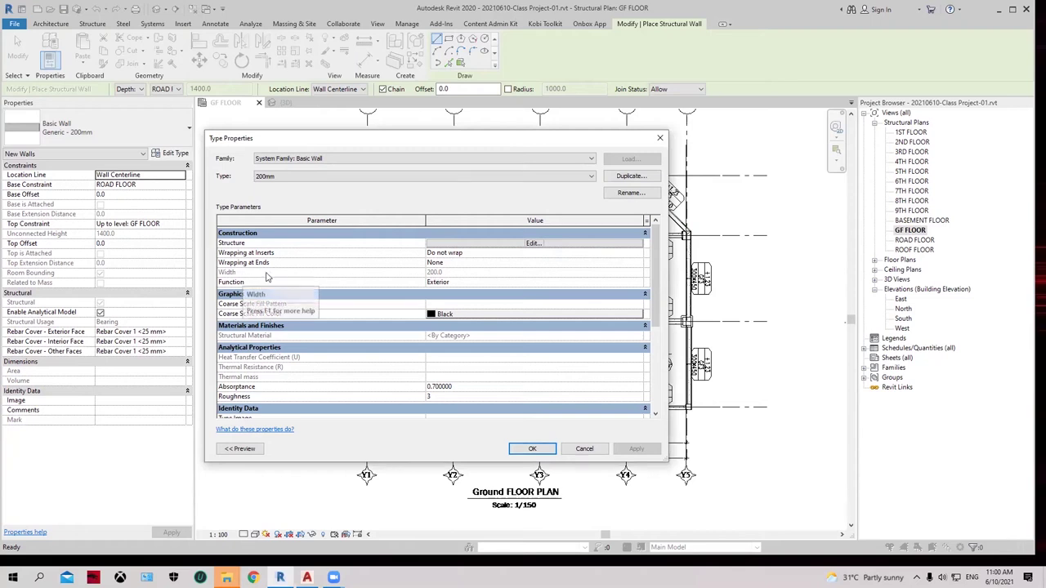
click(532, 243)
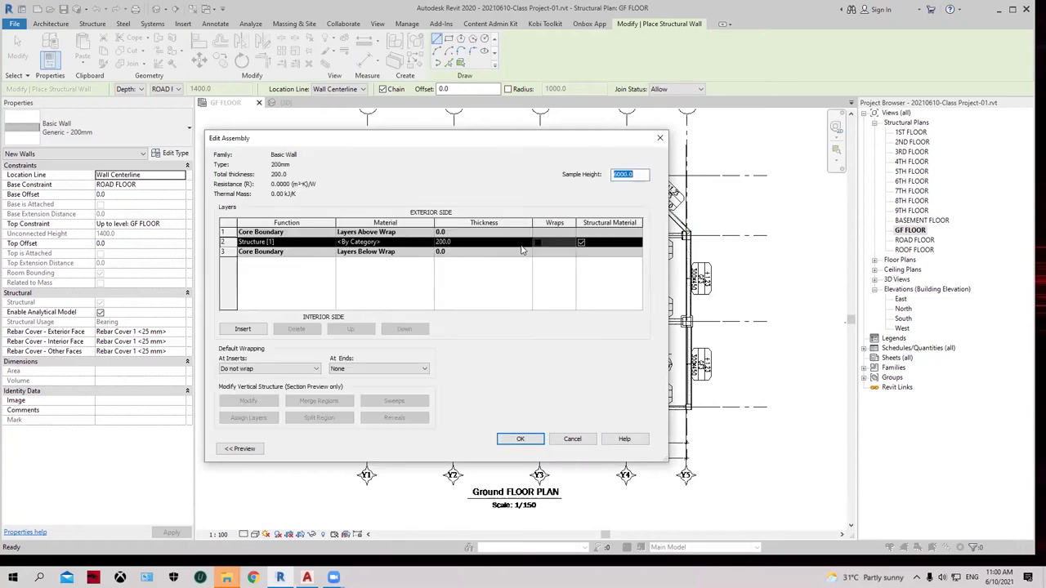
click(454, 243)
text(2)
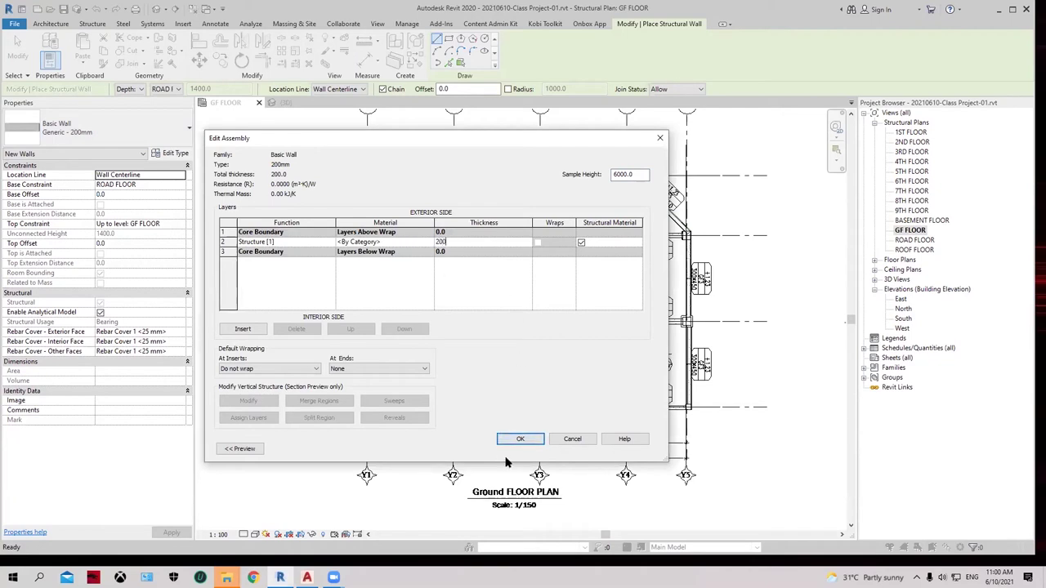
click(513, 440)
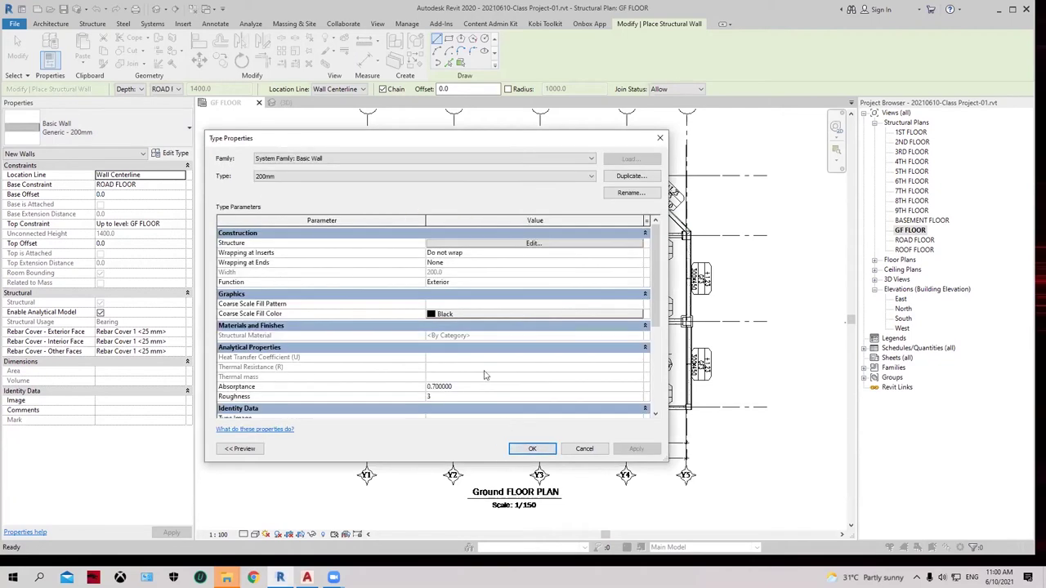
Step: Duplicate it again as '250mm' with a 250 structural layer and accept the type
click(625, 177)
text(250mm)
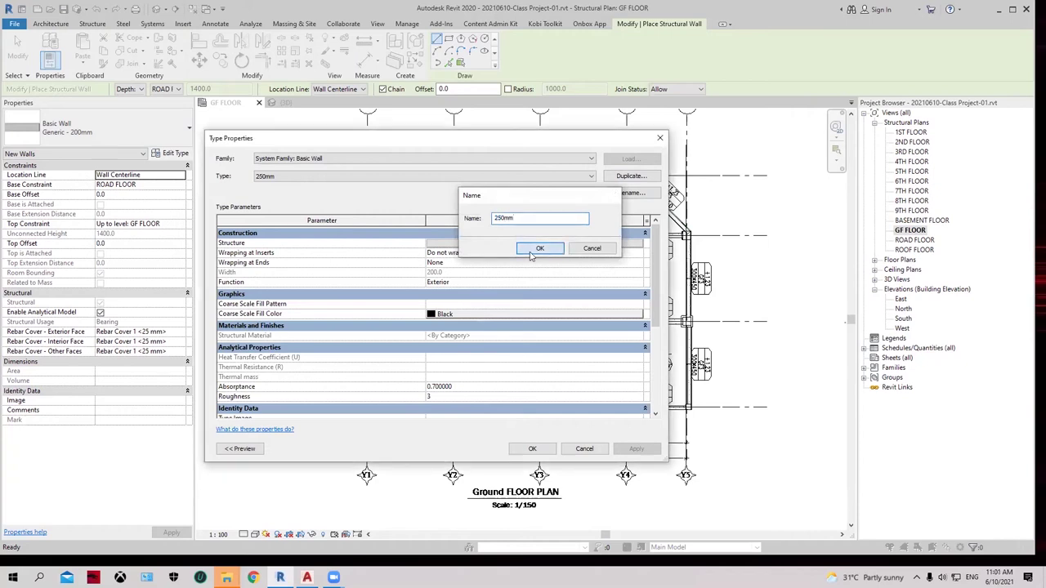
click(560, 251)
click(515, 243)
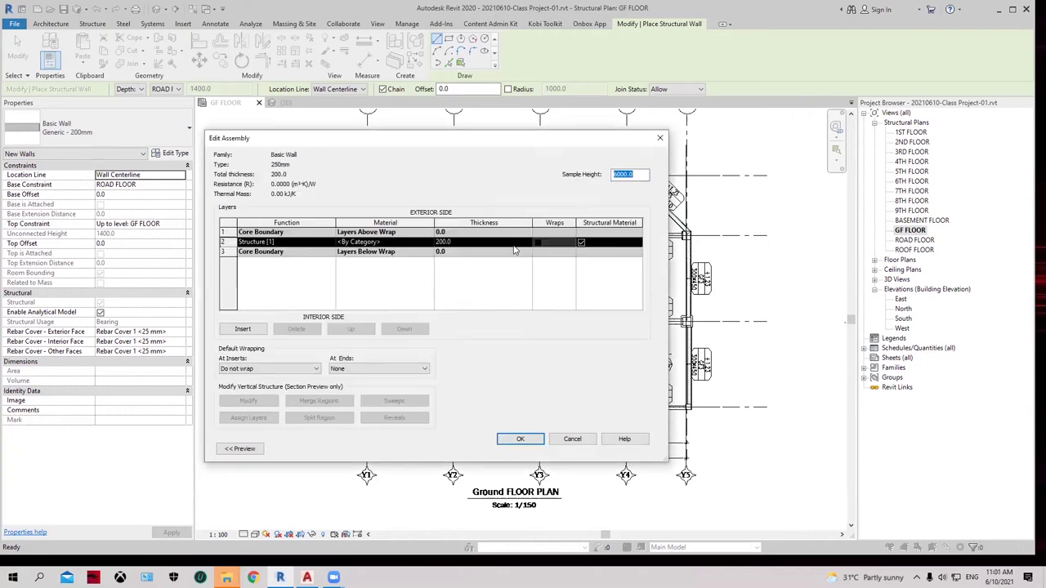
click(465, 242)
drag(464, 242, 419, 246)
text(250)
click(520, 441)
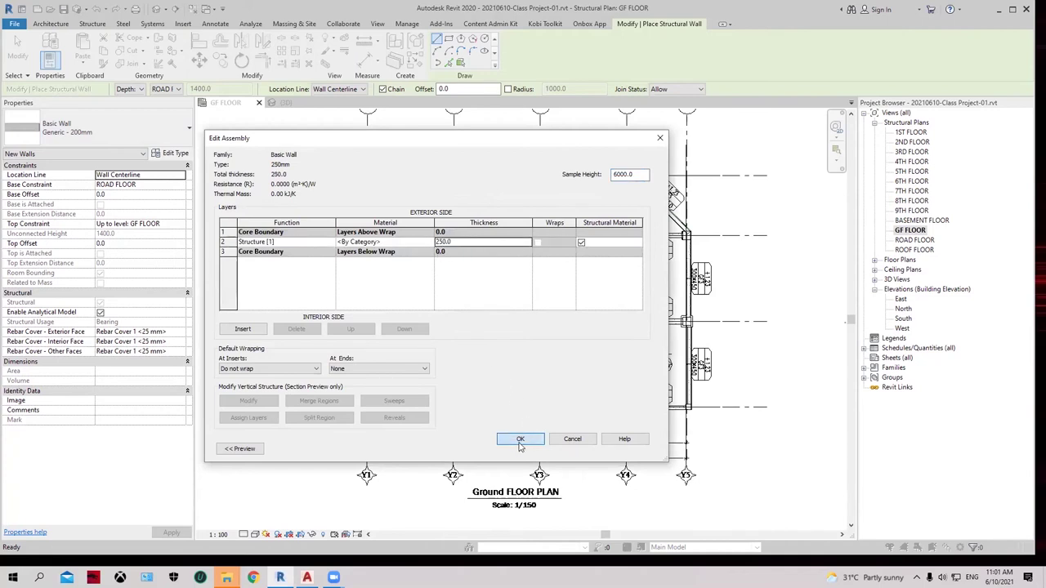
click(527, 448)
Step: Look through the wall type list and close it without changing the type
click(101, 129)
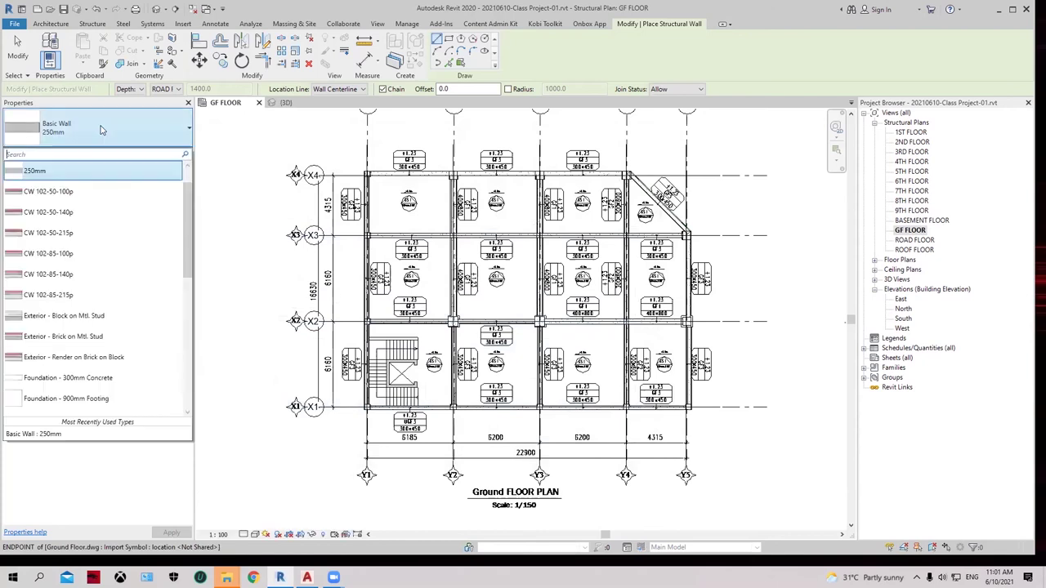
scroll(77, 205, up, 1)
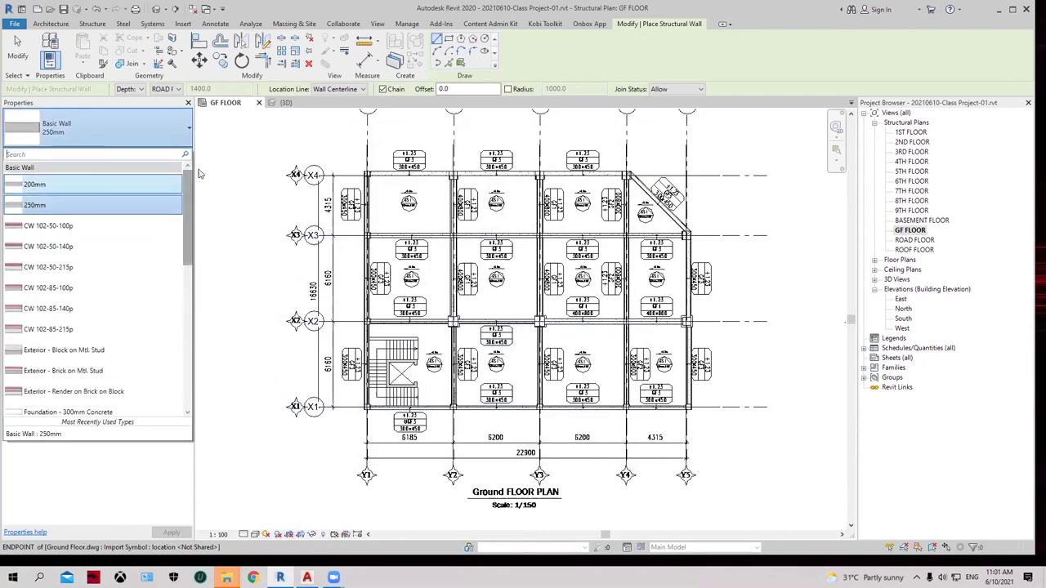
click(199, 173)
scroll(367, 389, up, 1)
scroll(415, 378, up, 5)
scroll(416, 430, up, 3)
Step: Start Detail Lines with DL and cancel two trial lines at the shaft corners
key(d)
key(l)
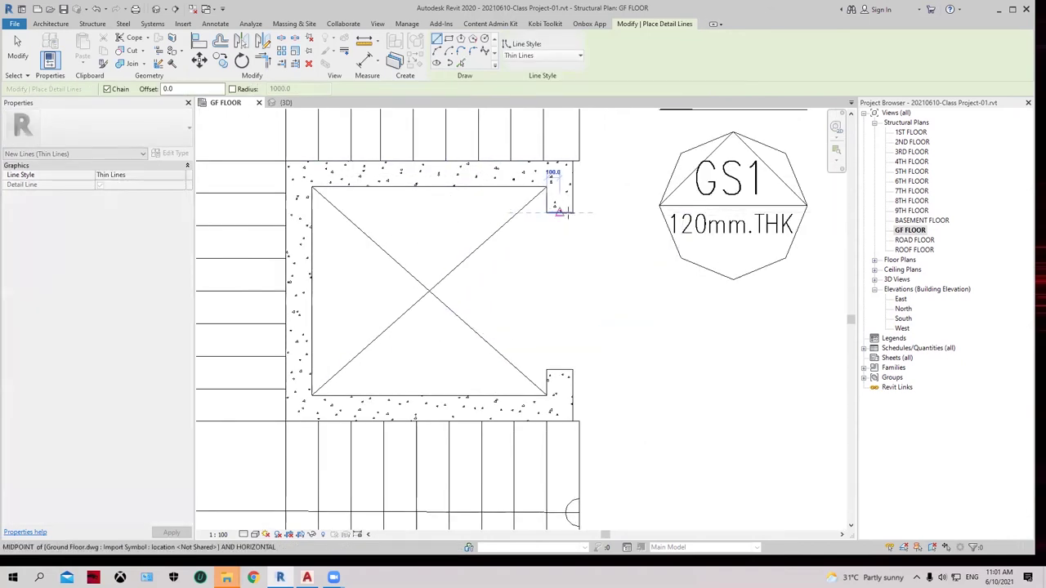
click(554, 211)
key(Escape)
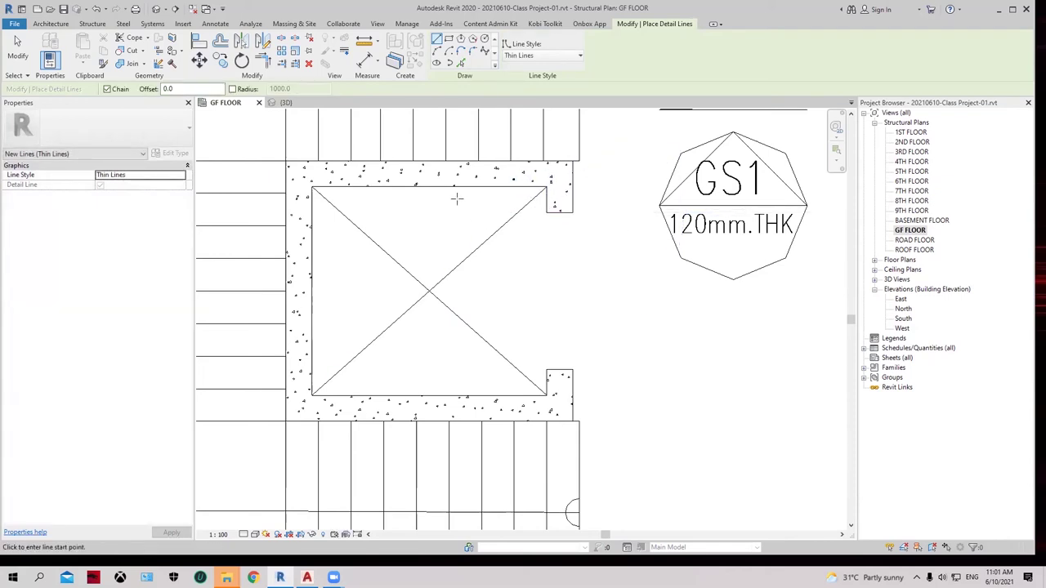
click(313, 187)
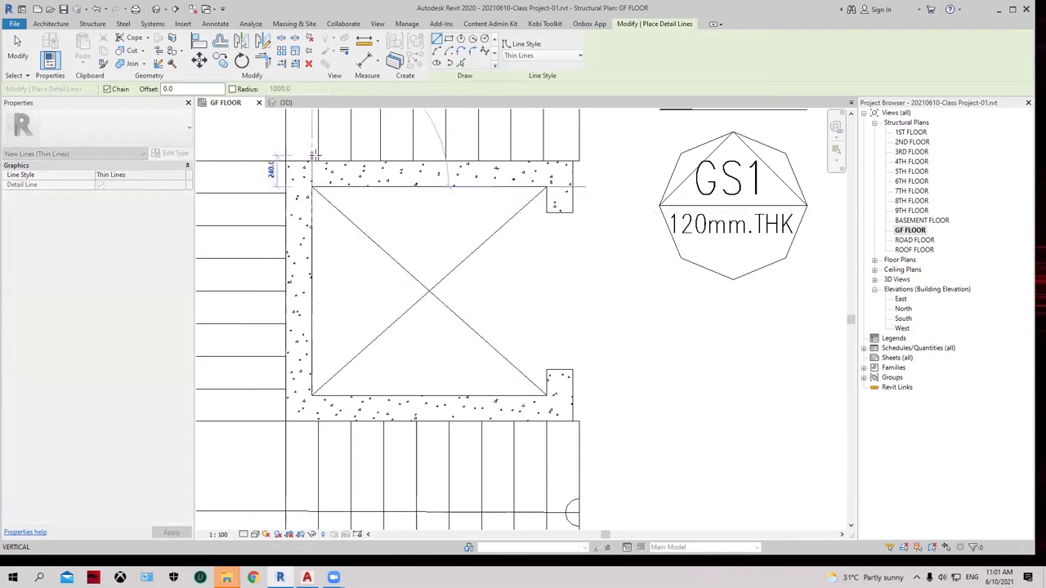
key(Escape)
Step: Zoom and pan to centre the stair core, then exit the detail line tool
scroll(432, 245, down, 3)
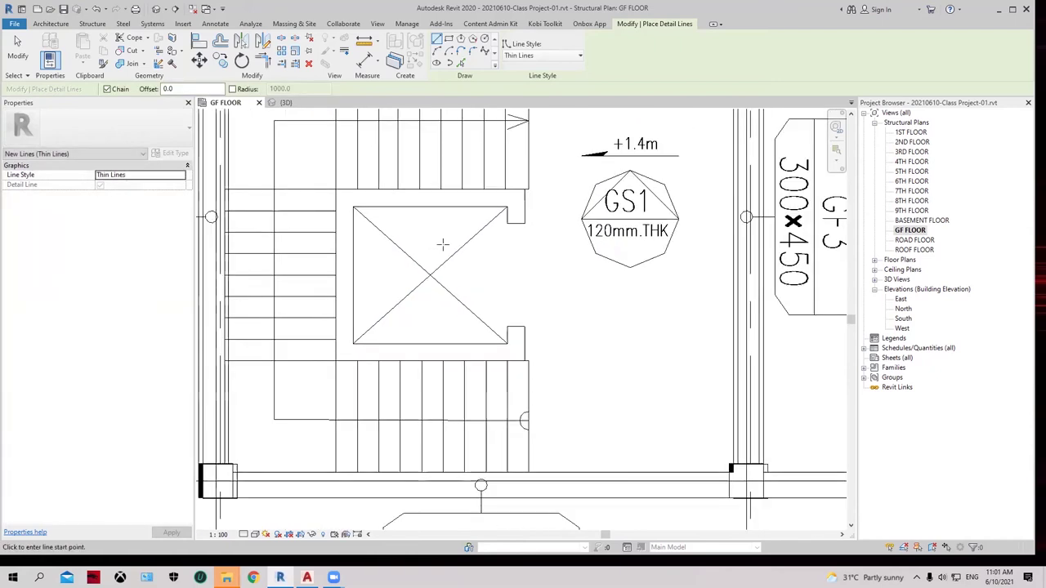
scroll(486, 252, down, 1)
scroll(491, 255, down, 1)
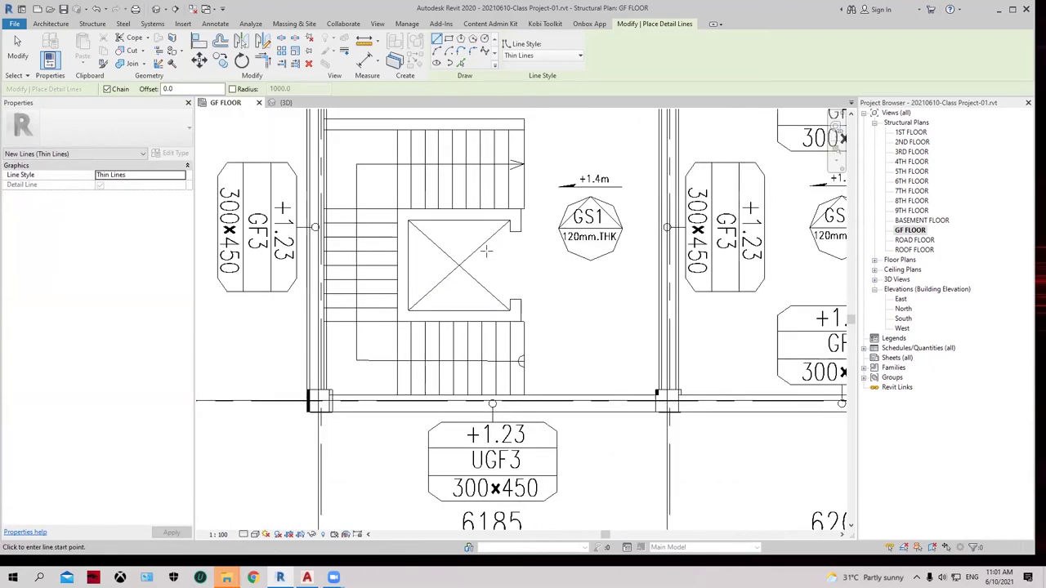
scroll(498, 260, down, 1)
scroll(498, 260, down, 2)
scroll(494, 260, up, 1)
scroll(489, 260, up, 1)
scroll(489, 260, down, 1)
scroll(491, 258, up, 1)
scroll(494, 245, up, 1)
middle_drag(519, 269, 497, 252)
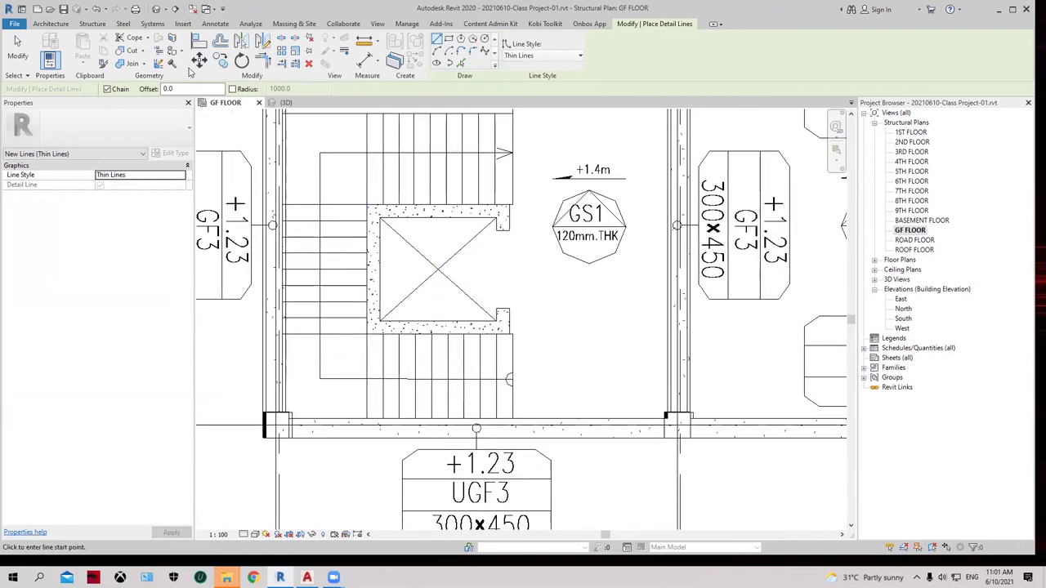
key(Escape)
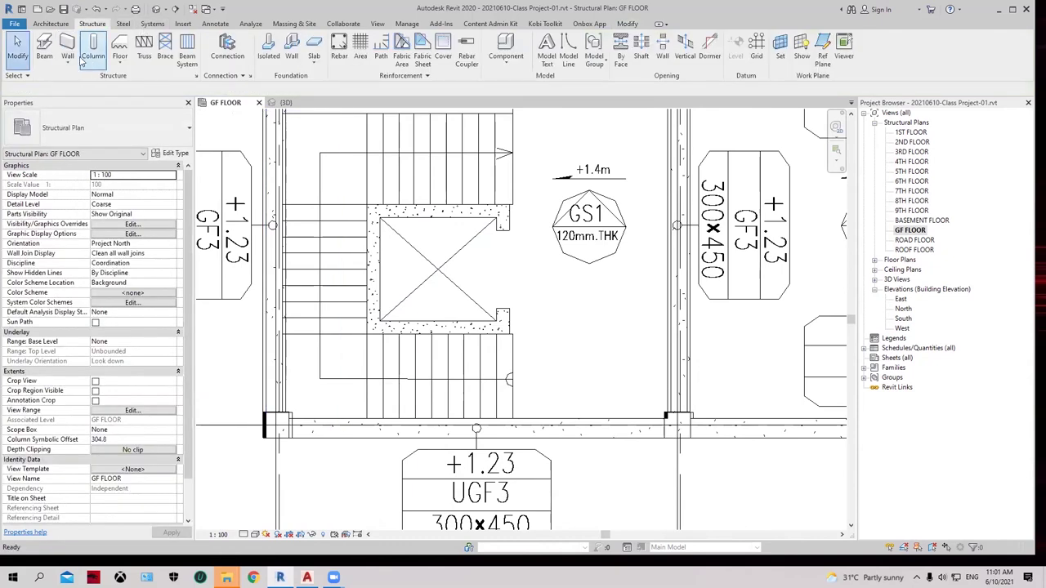
Step: Start Wall: Structural and choose the Basic Wall 200mm type
click(68, 63)
click(87, 81)
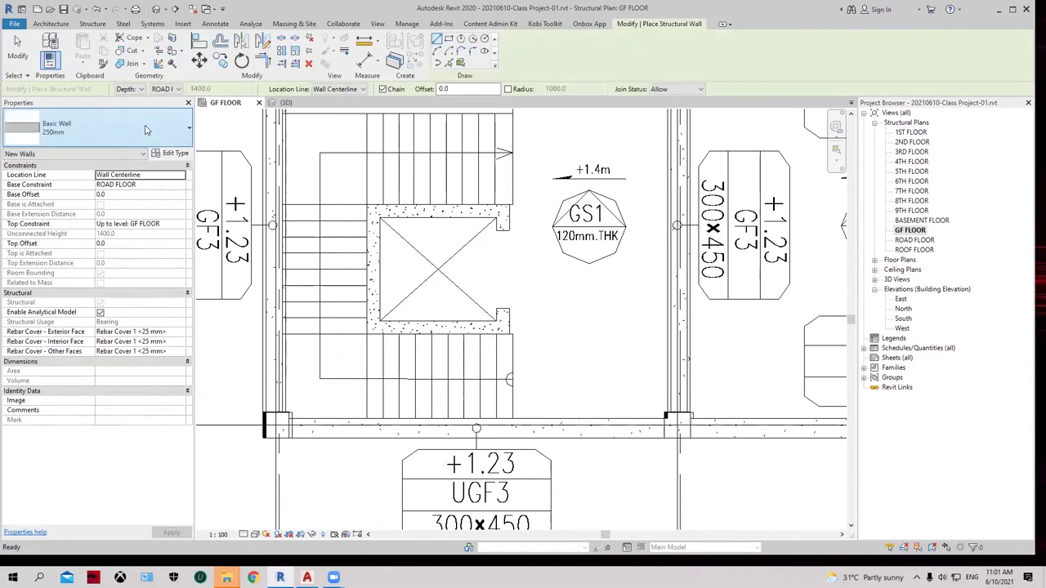
click(90, 24)
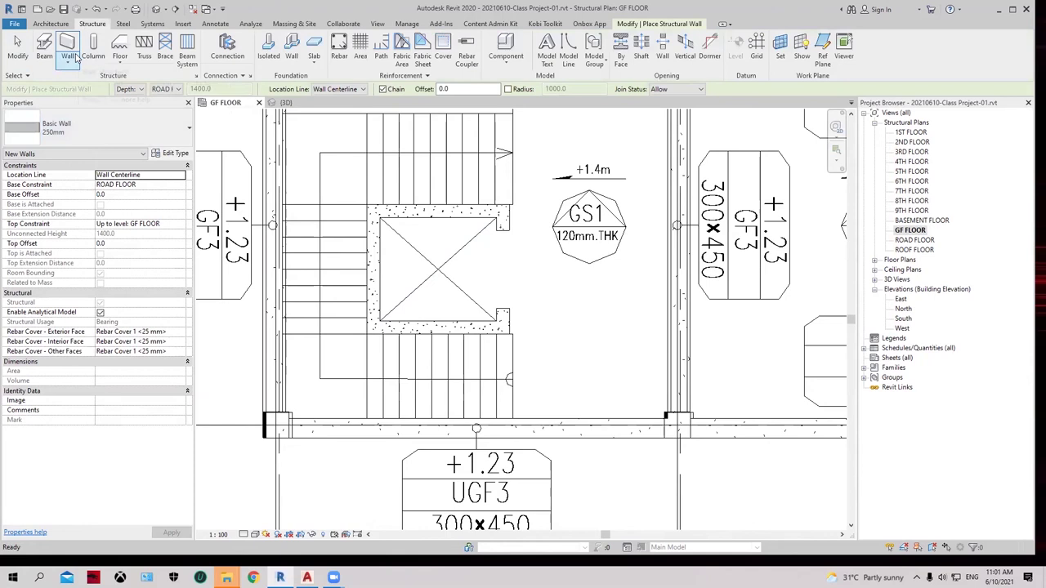
click(68, 62)
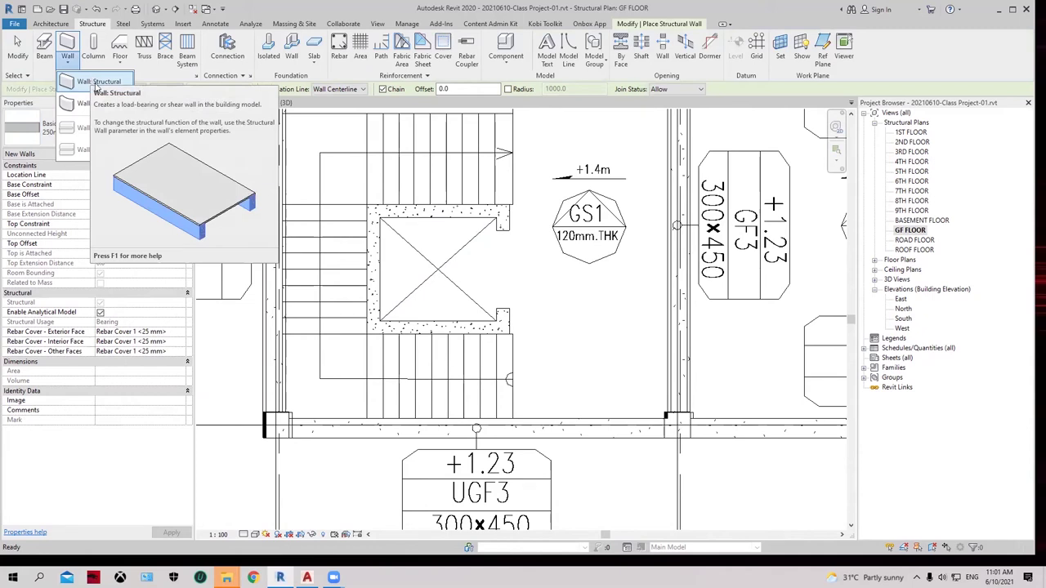
click(94, 82)
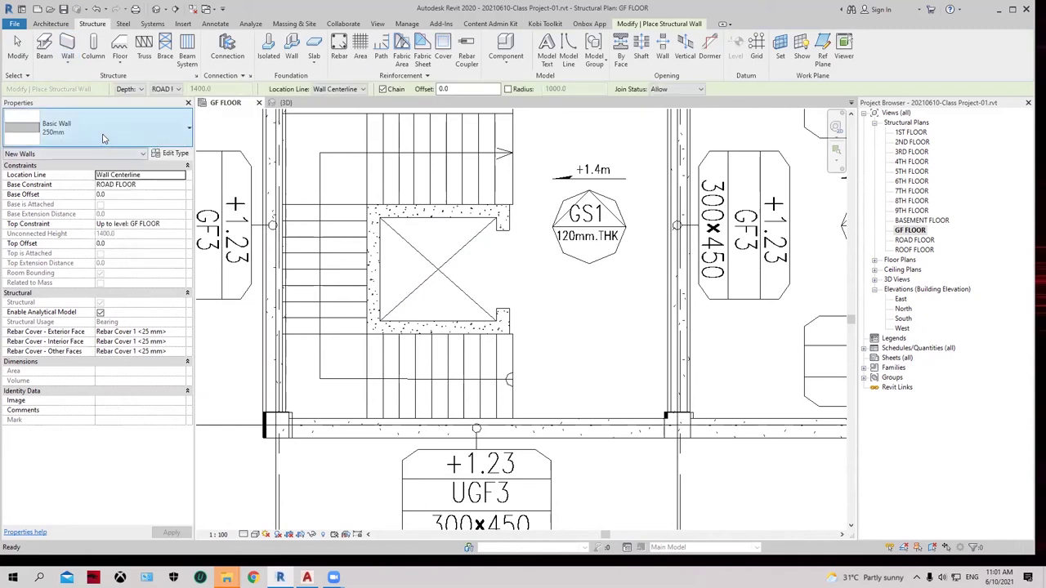
click(106, 131)
click(67, 191)
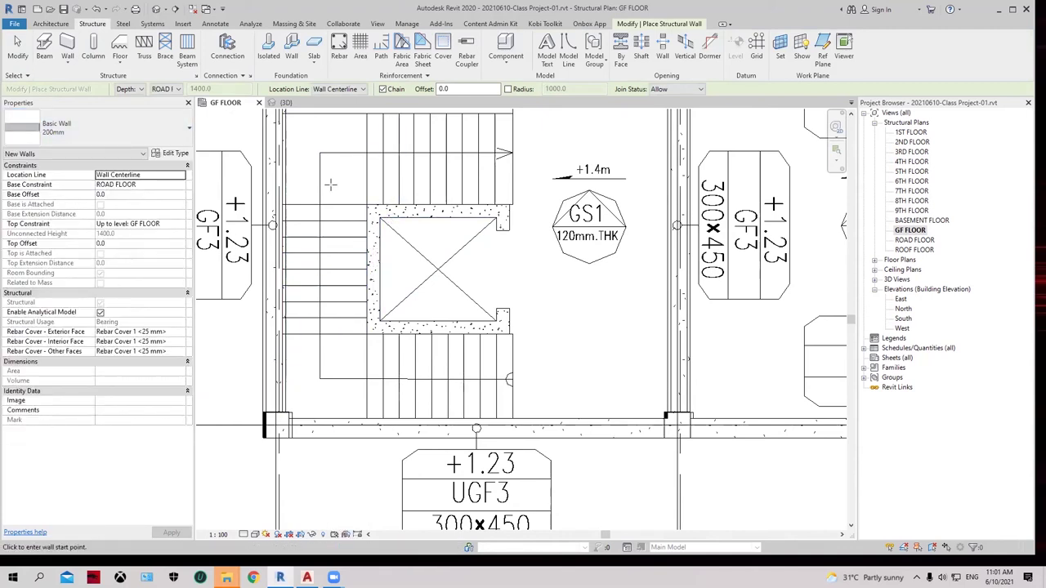
Step: Set the wall Depth to BASEMENT FLOOR in the options bar
click(174, 89)
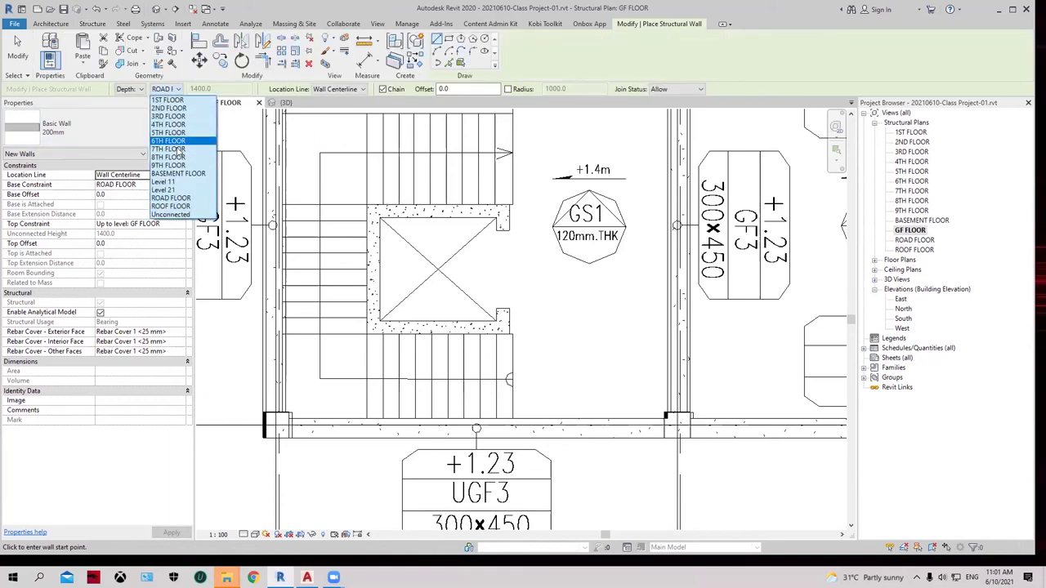
click(177, 173)
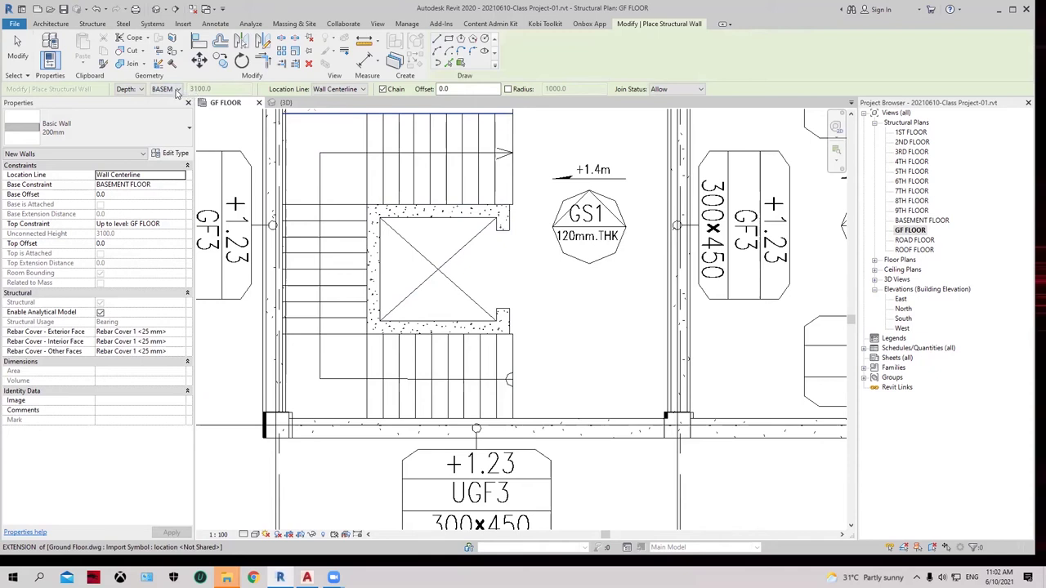
click(177, 90)
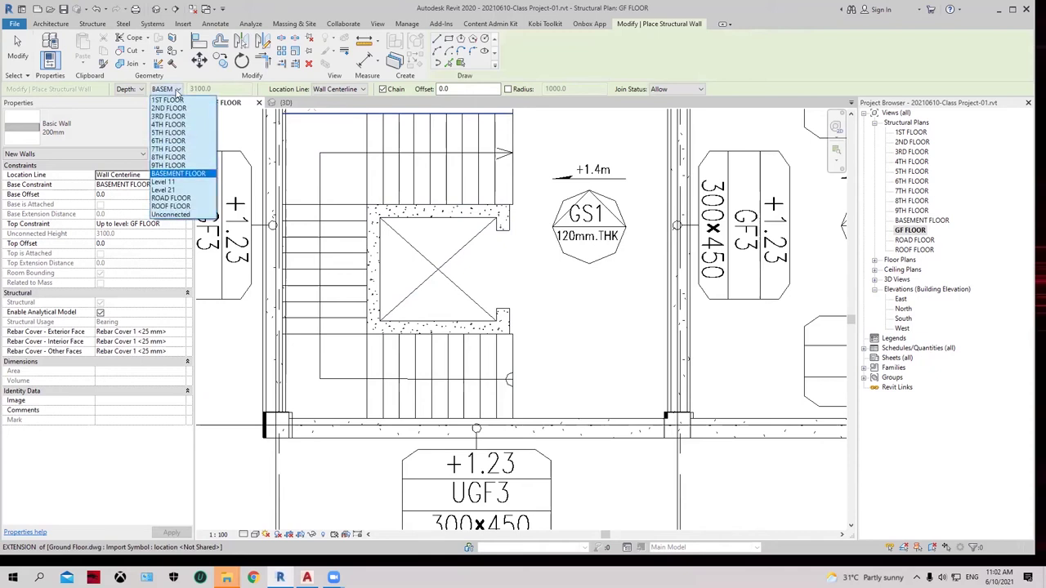
click(172, 198)
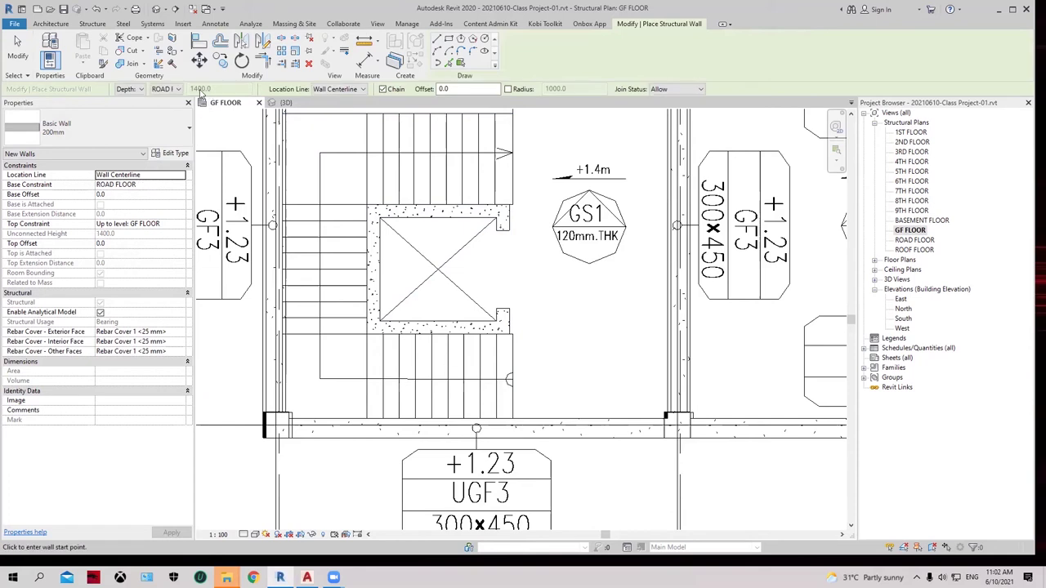
click(178, 90)
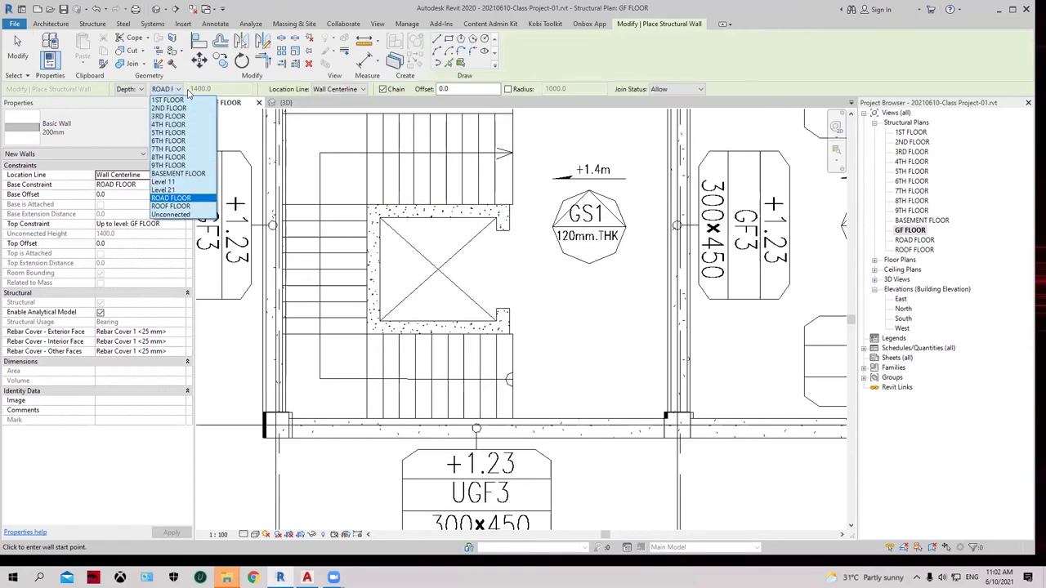
click(177, 173)
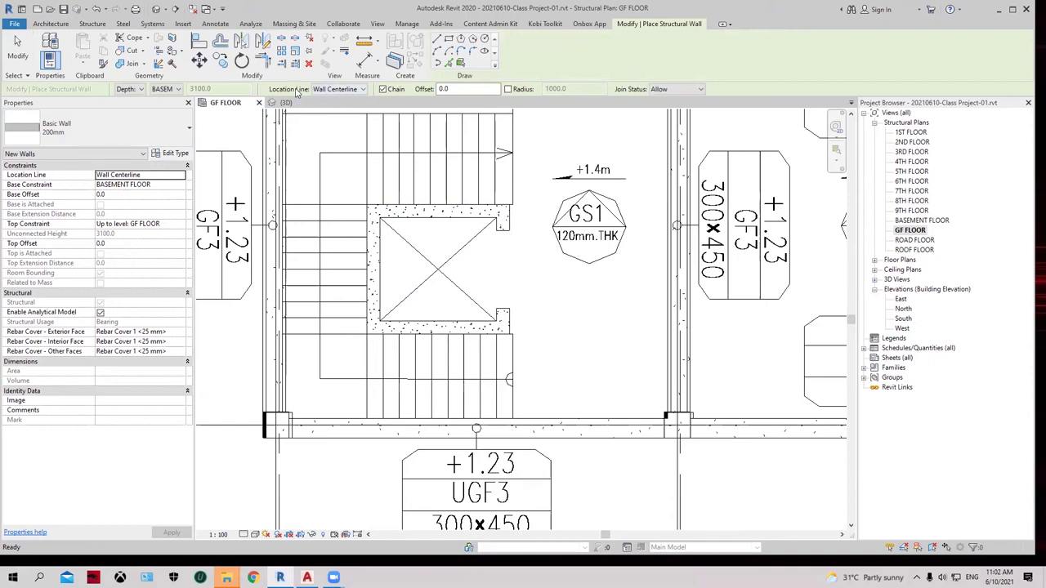
scroll(379, 206, up, 1)
scroll(380, 206, up, 1)
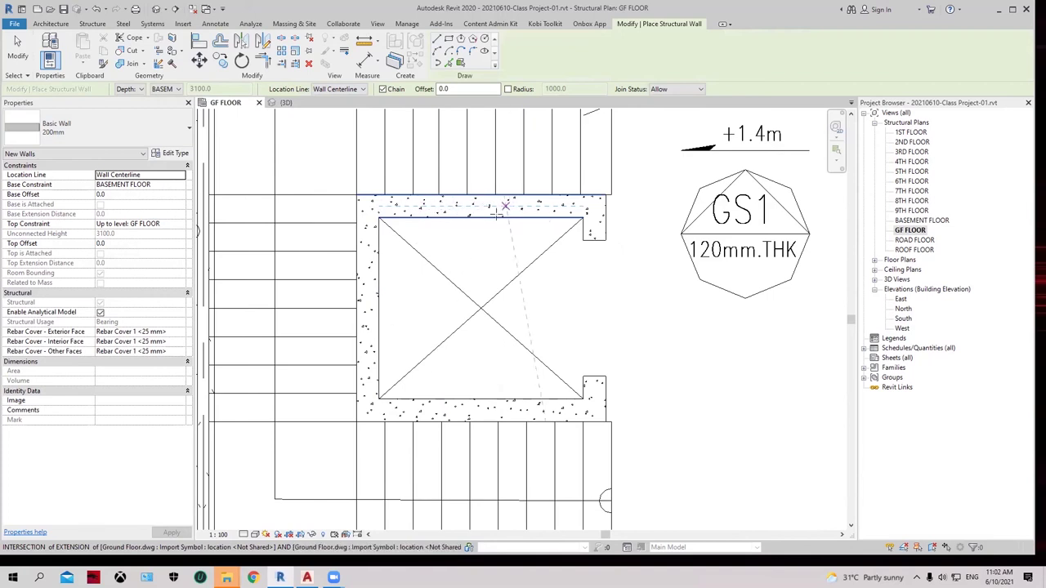
Step: With Location Line Finish Face: Exterior, draw walls along the shaft's top edge and right side
click(360, 90)
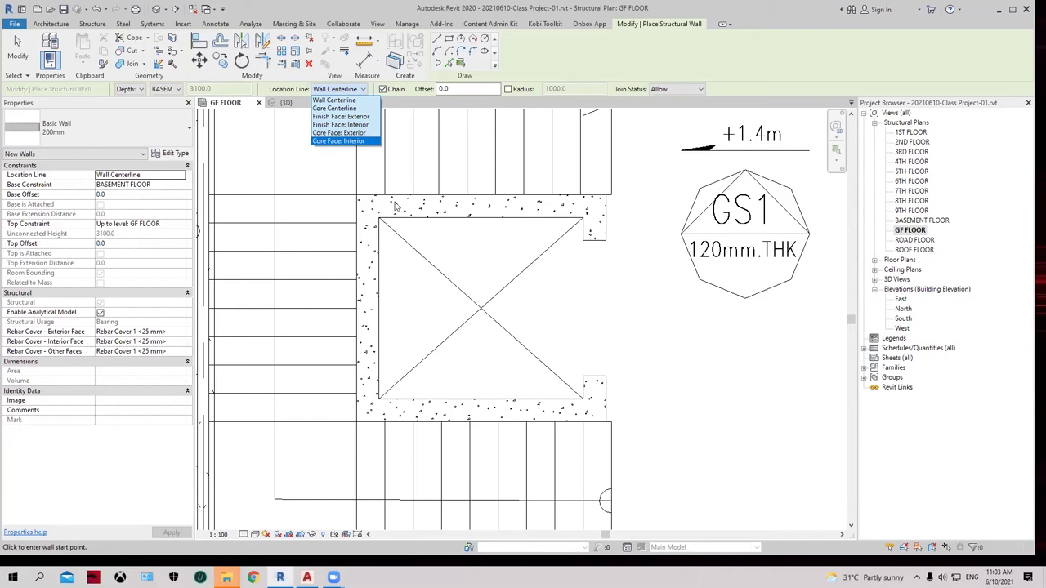
click(356, 117)
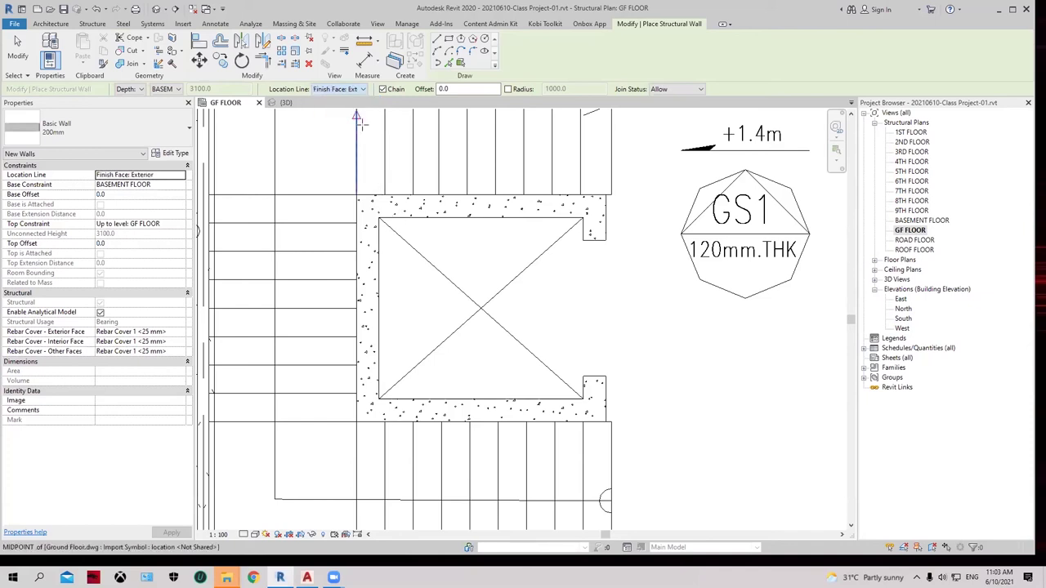
click(357, 196)
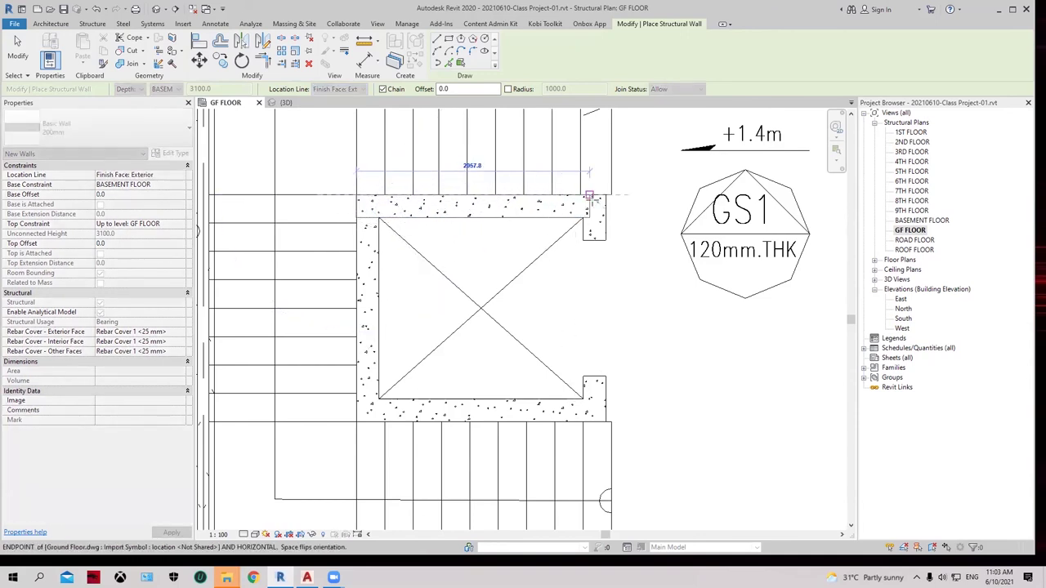
click(605, 196)
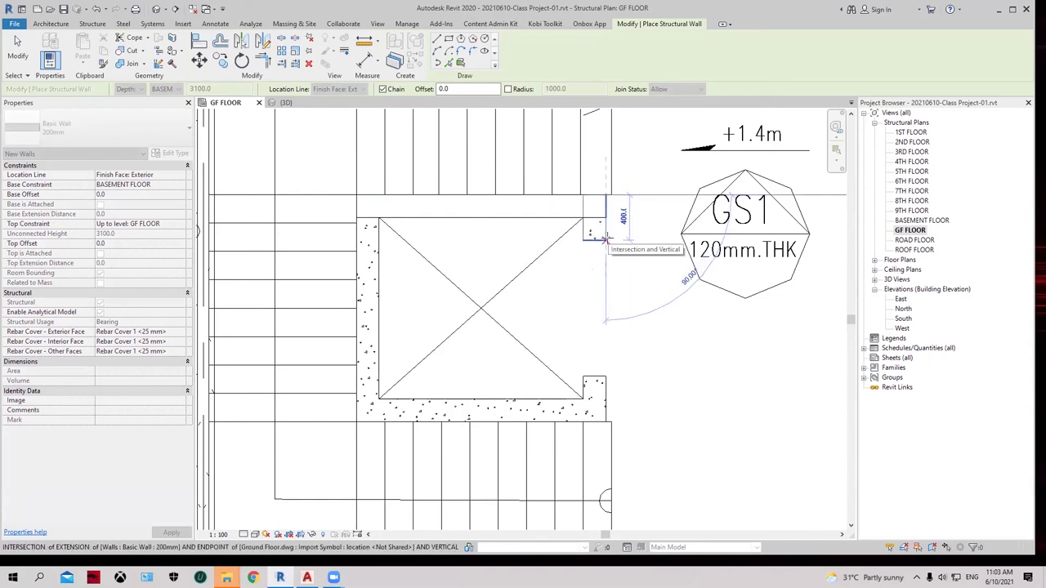
click(606, 238)
Step: Cancel the unwanted angled wall, finish placement, and select the new short wall
right_click(689, 379)
click(709, 387)
scroll(605, 239, up, 2)
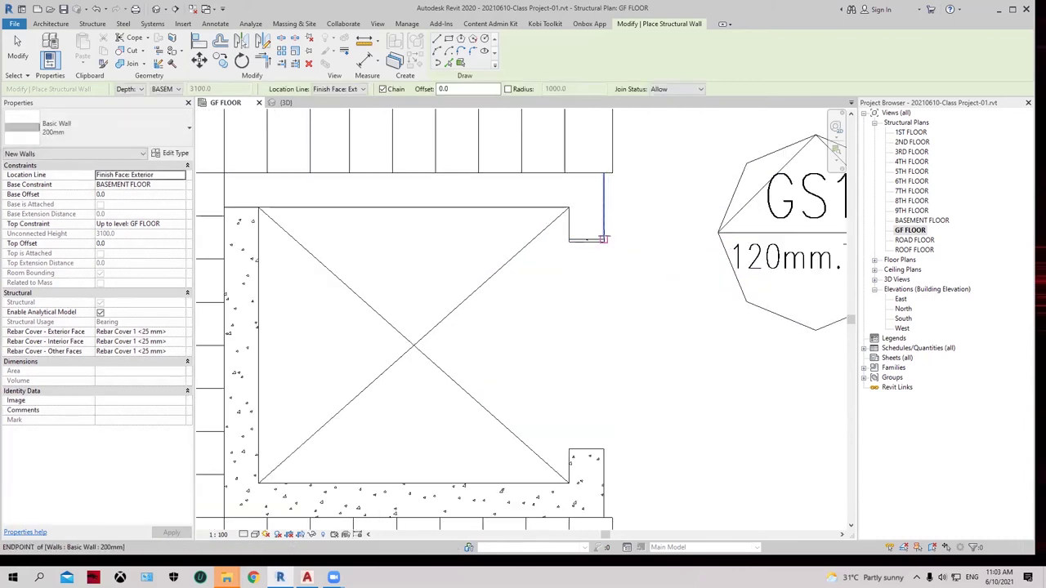
key(Escape)
click(603, 239)
scroll(603, 239, up, 3)
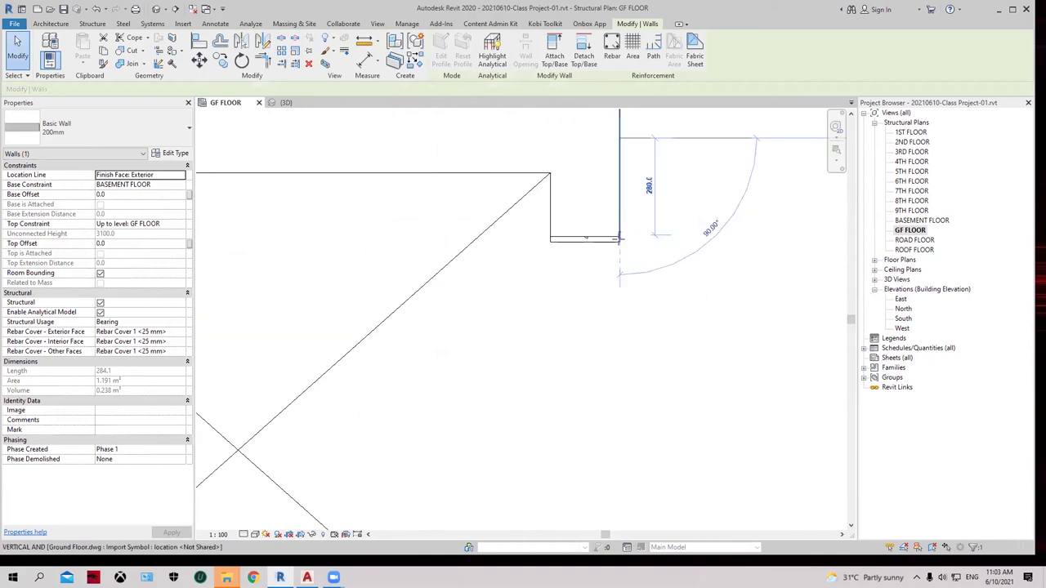
Step: Select and deselect the top stair-core wall and Ground Floor.dwg to compare alignment, then zoom out
click(618, 237)
scroll(619, 237, down, 1)
key(Escape)
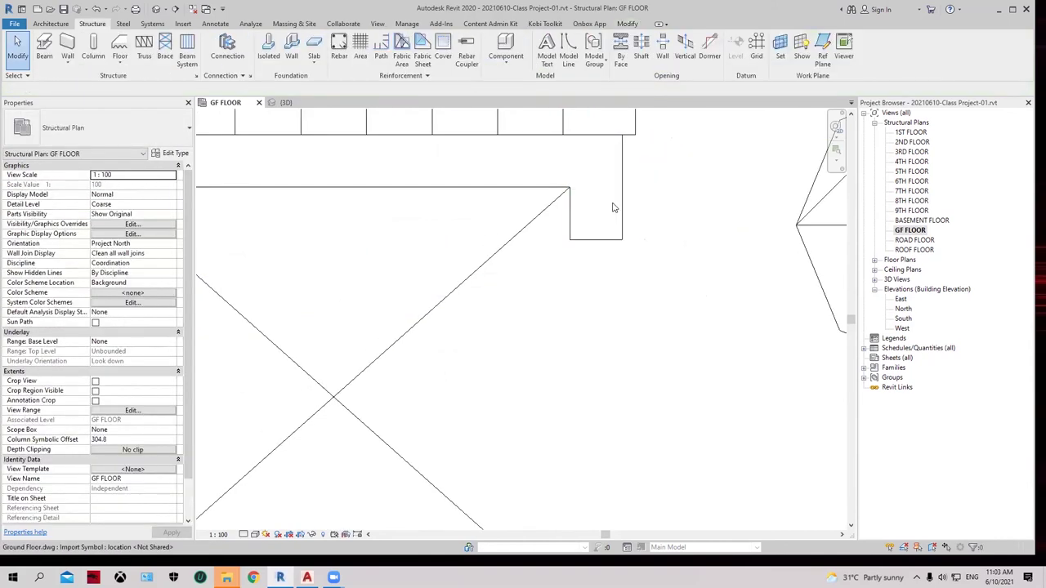
click(620, 204)
scroll(686, 204, down, 1)
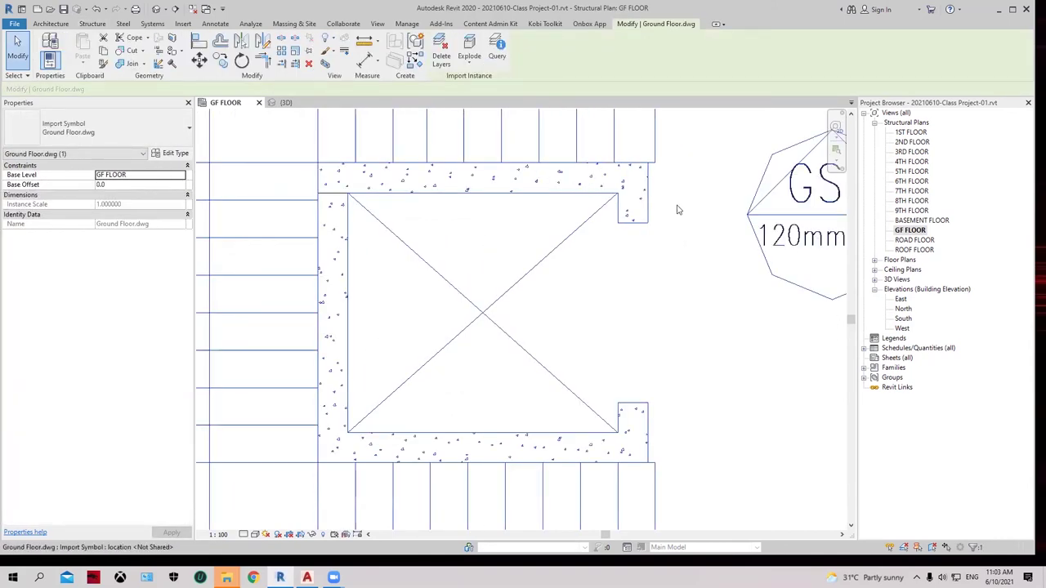
key(Escape)
click(639, 193)
key(Escape)
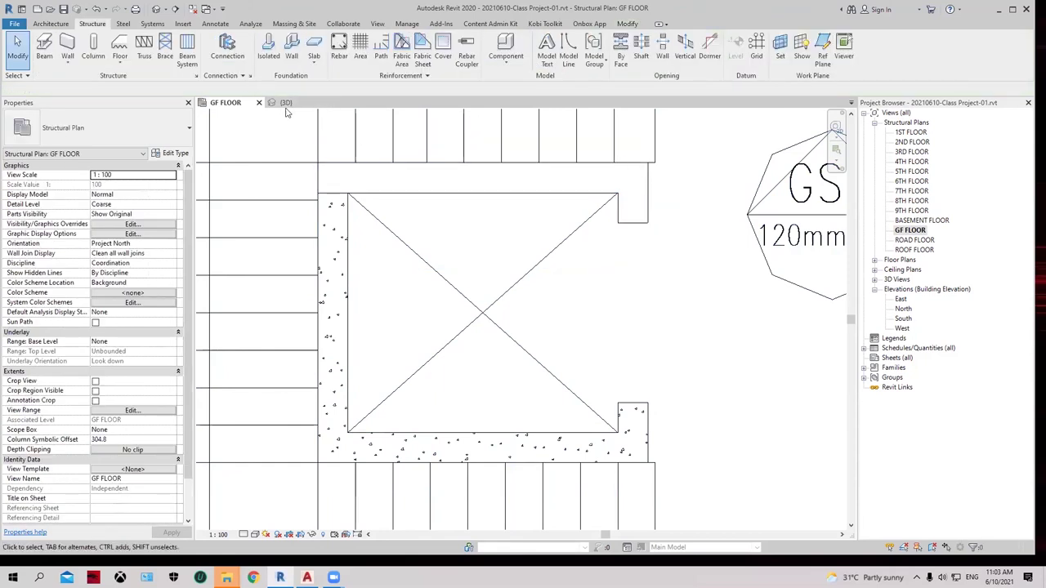
scroll(509, 250, up, 3)
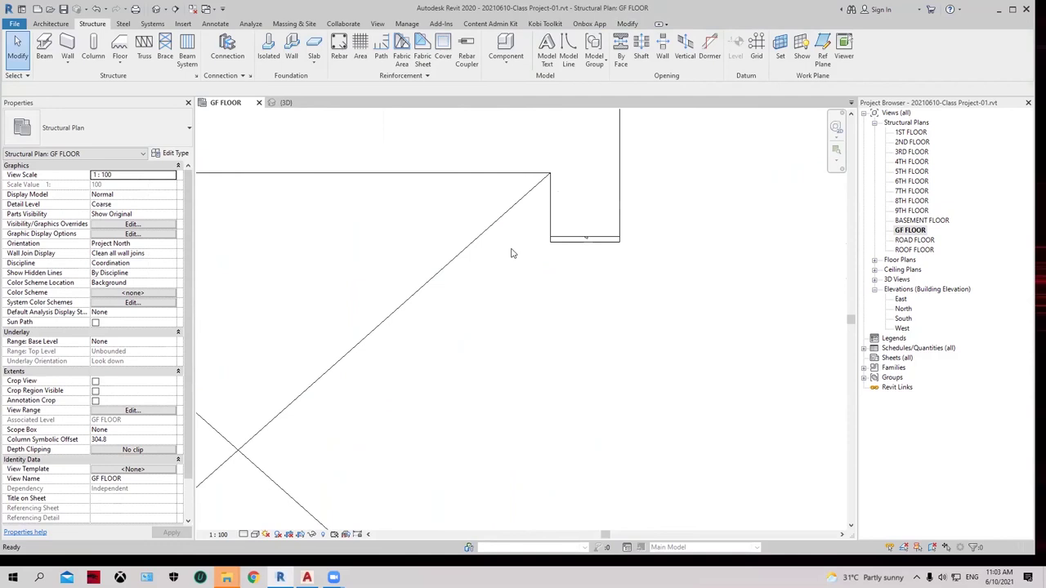
scroll(604, 249, down, 5)
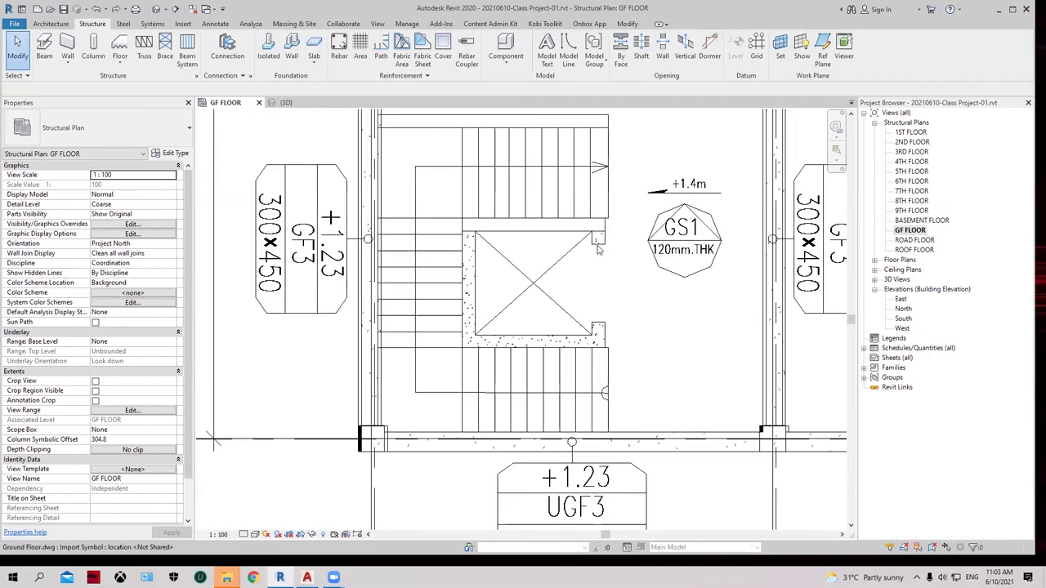
scroll(603, 252, up, 1)
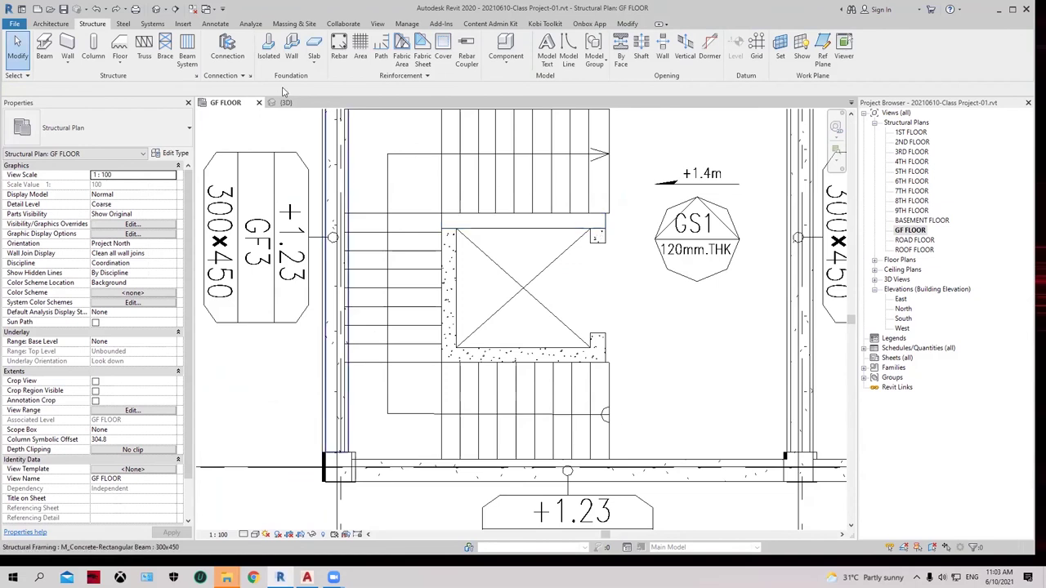
Step: Chain structural walls down the shaft's right side, across the bottom, up the left, then end placement
click(67, 62)
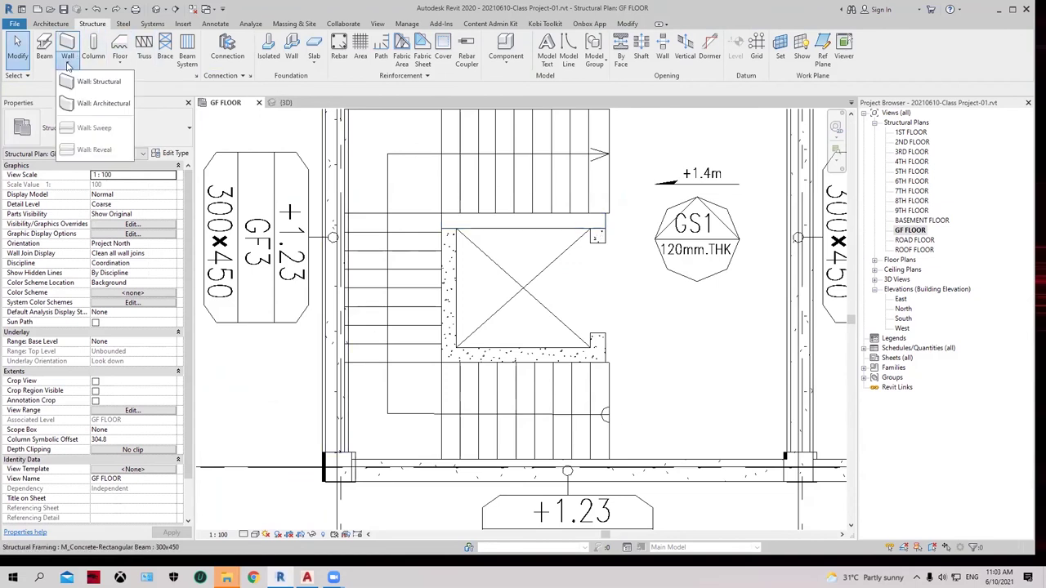
click(98, 82)
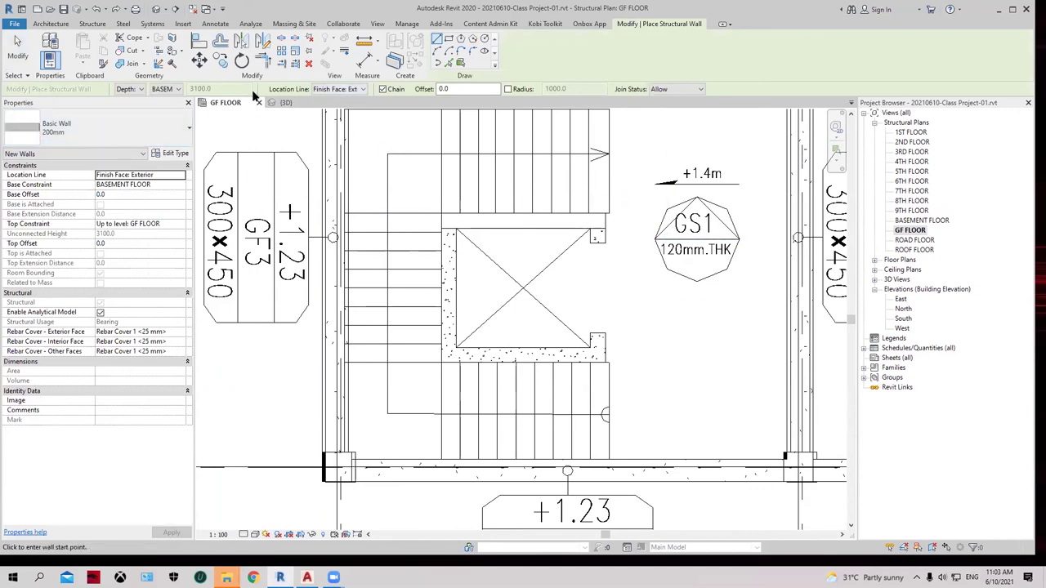
scroll(622, 243, up, 2)
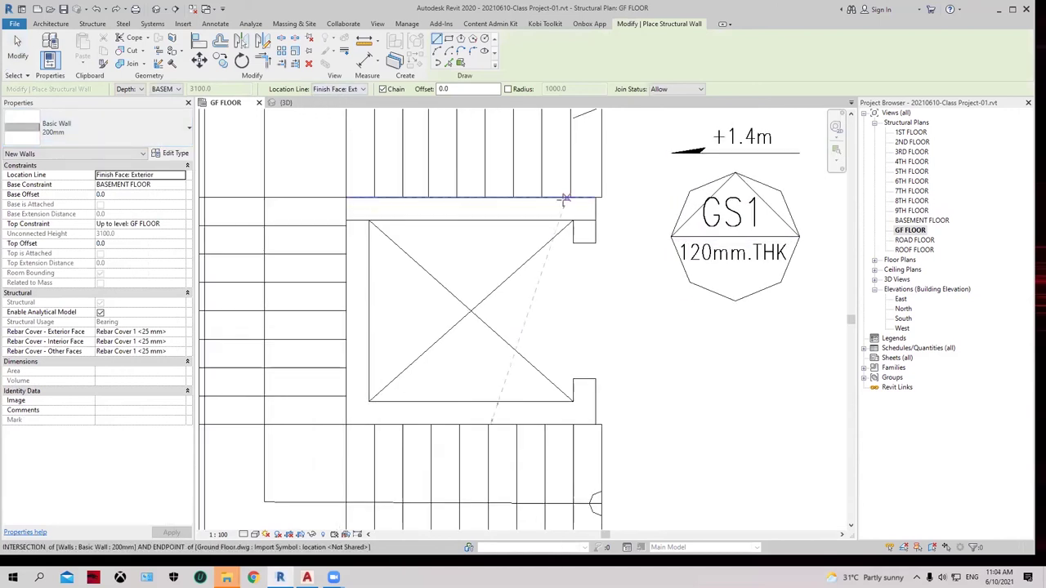
click(595, 197)
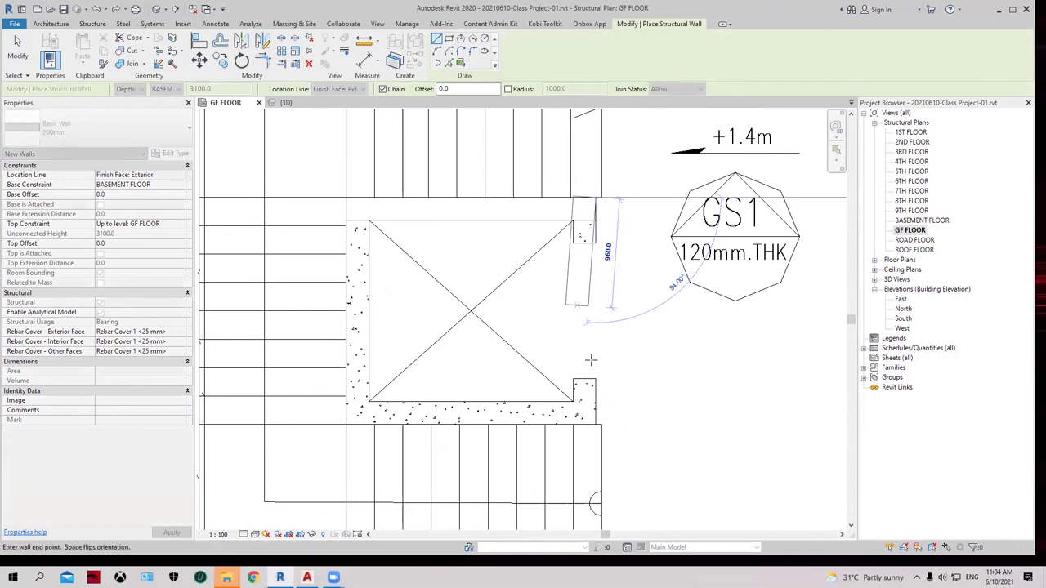
click(593, 423)
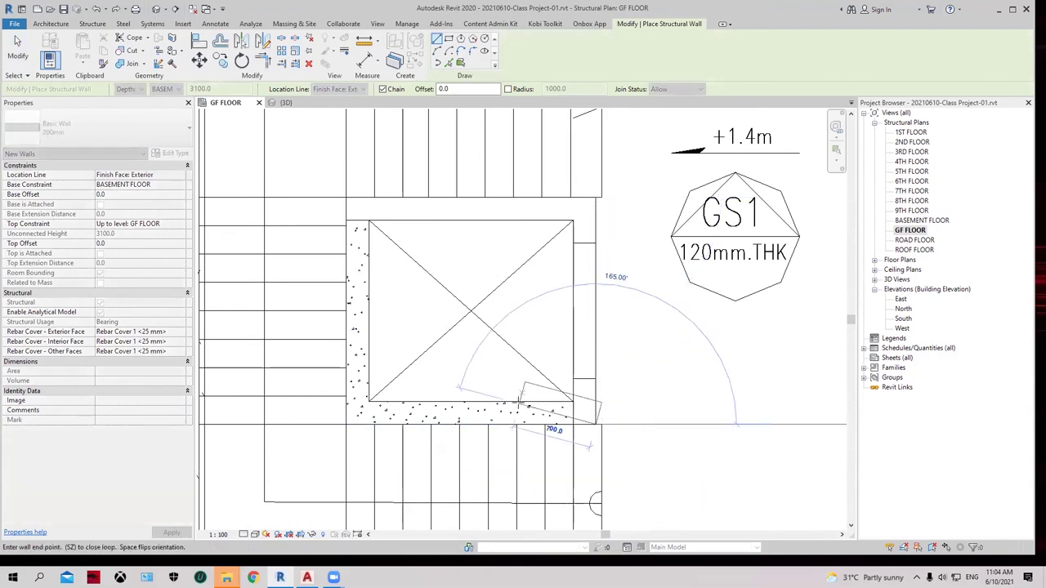
click(349, 423)
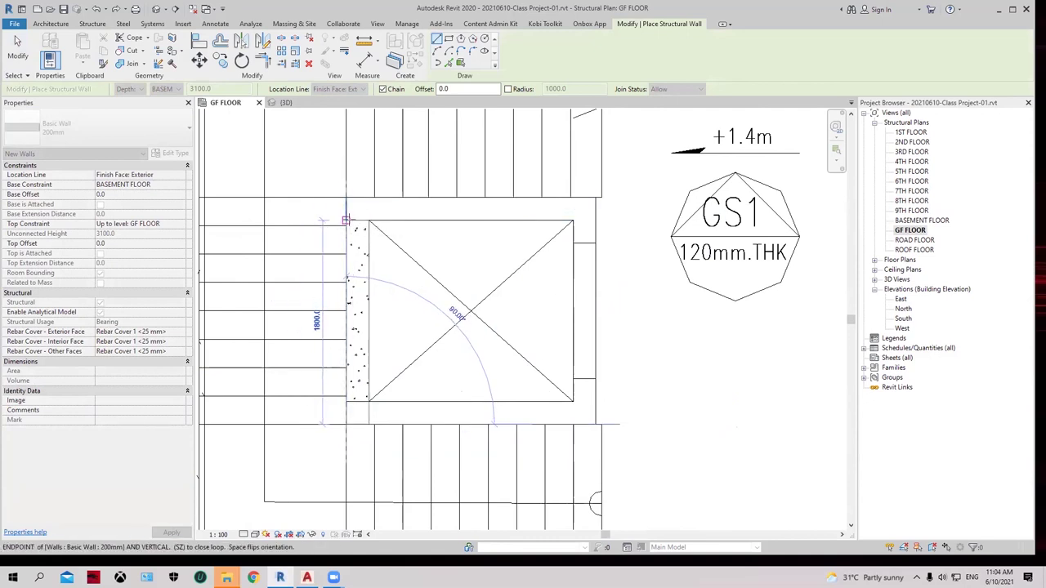
click(346, 221)
right_click(413, 239)
click(445, 245)
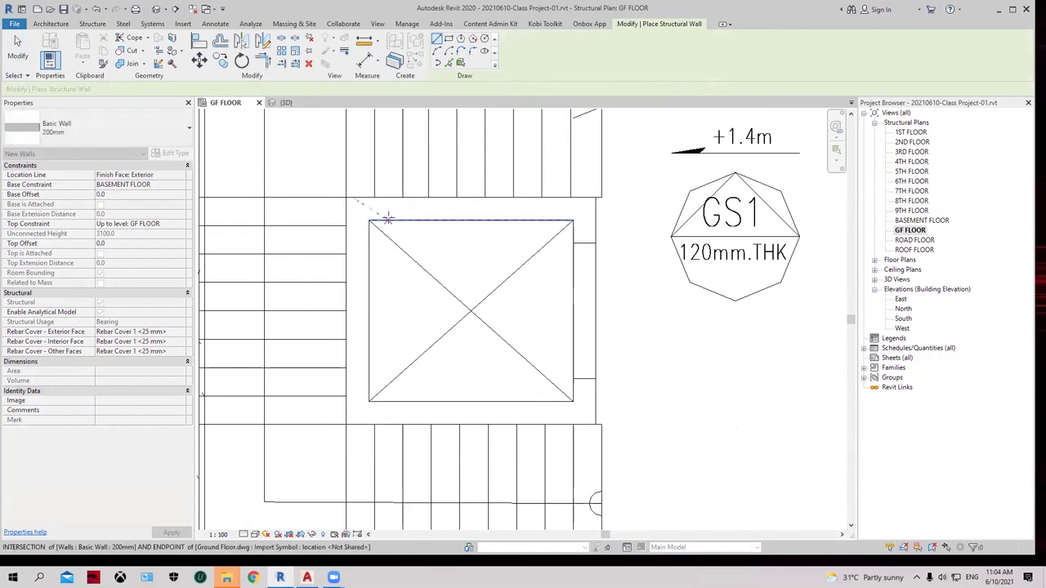
scroll(580, 249, down, 2)
key(Escape)
key(Escape)
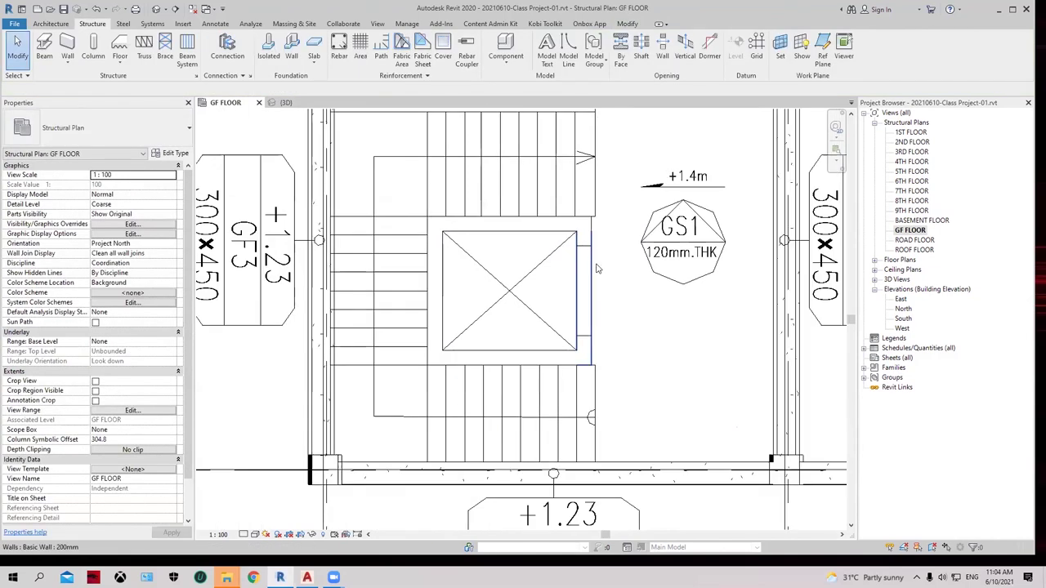
Step: Select and deselect the right-side stair wall to check it
click(580, 245)
key(Escape)
scroll(569, 224, down, 1)
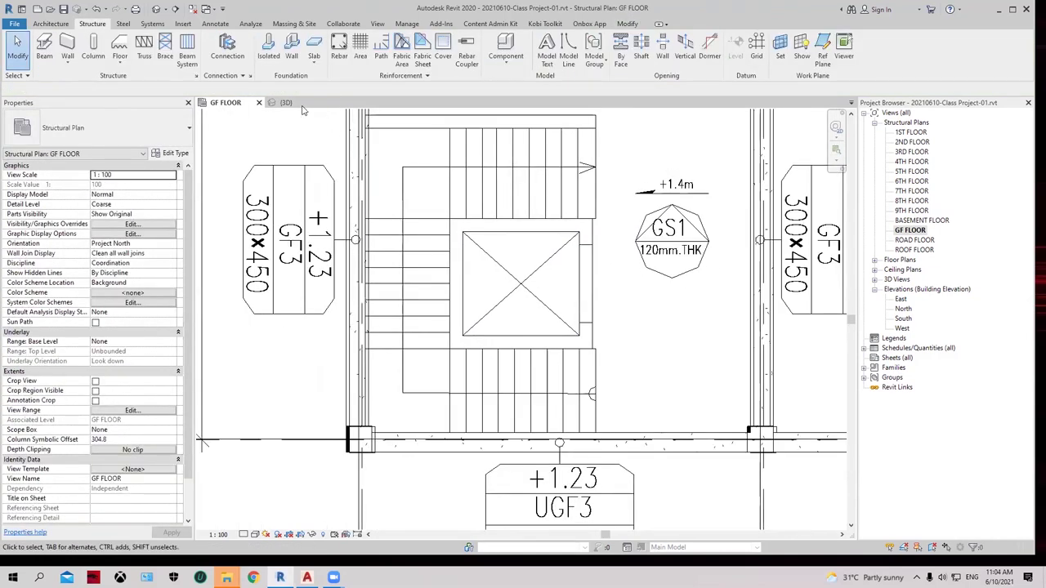
Step: Switch to the {3D} view and zoom toward the stair-core wall box
click(286, 102)
scroll(509, 289, down, 2)
scroll(511, 292, up, 1)
scroll(397, 240, up, 2)
scroll(400, 249, up, 1)
scroll(405, 250, up, 1)
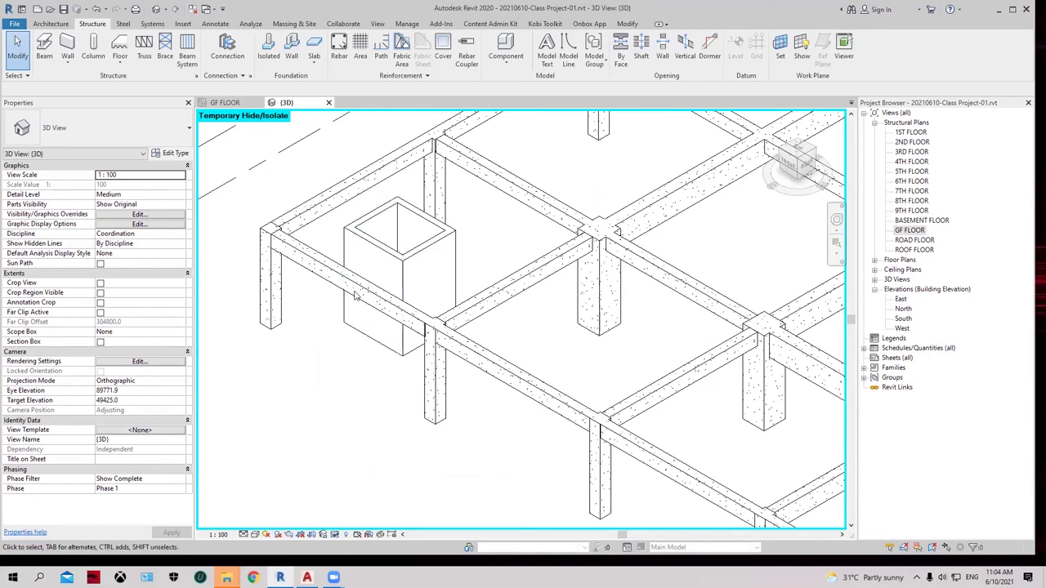
Step: In the East elevation, window-select the four stair-core walls
double_click(900, 299)
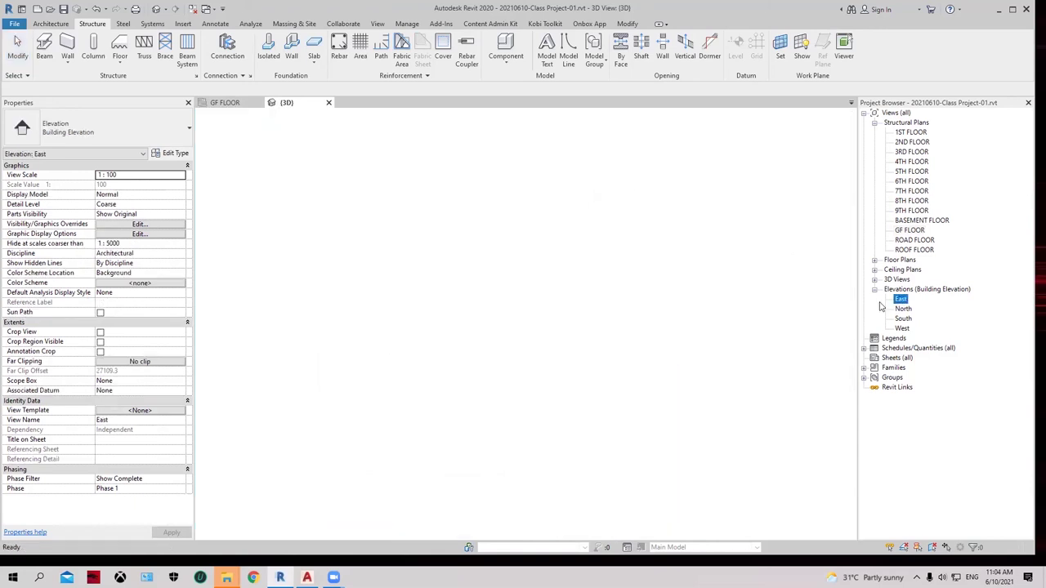
scroll(537, 452, up, 5)
scroll(537, 452, up, 4)
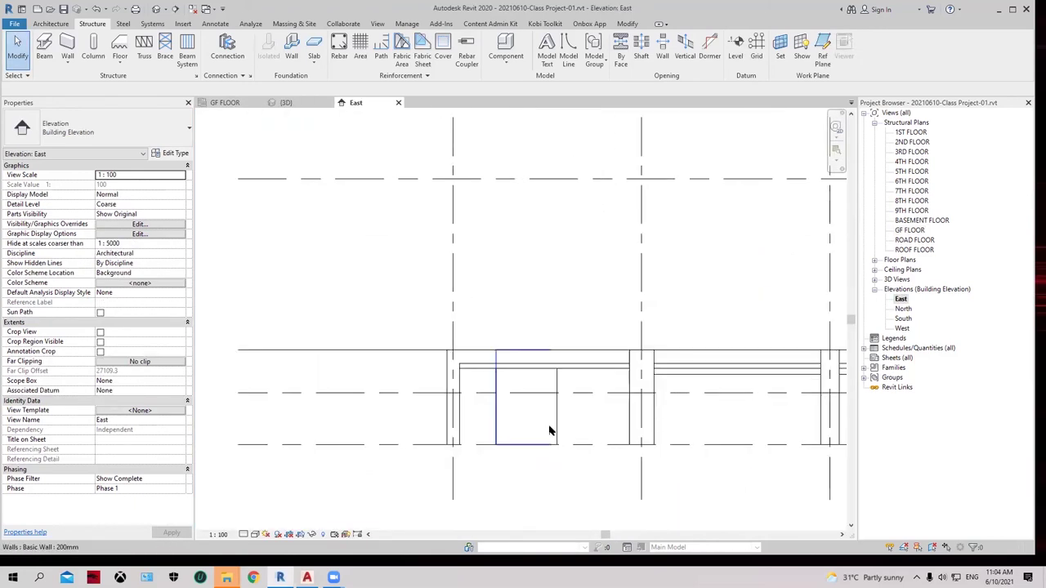
click(552, 428)
click(521, 430)
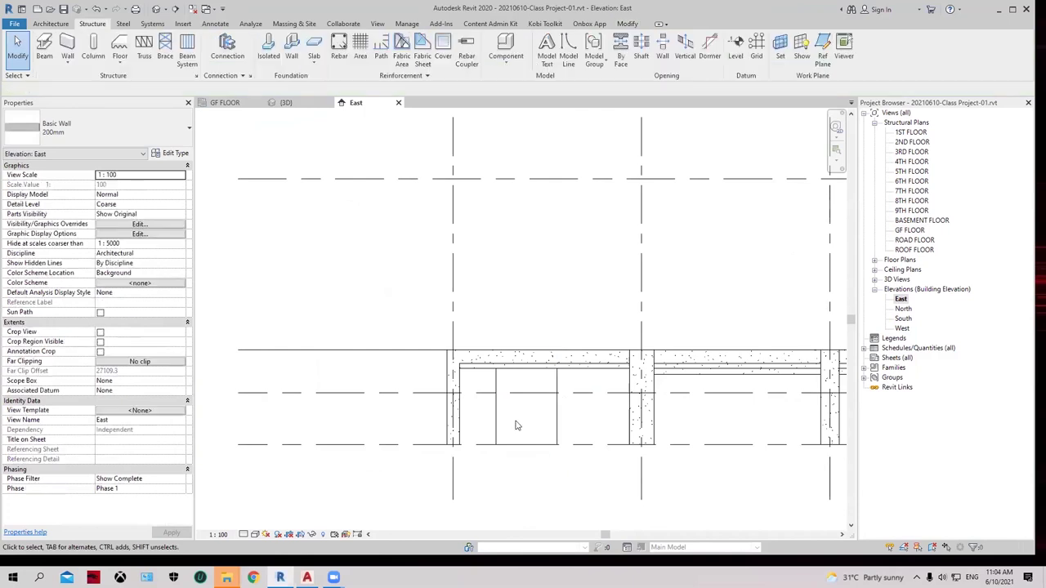
drag(572, 438, 489, 410)
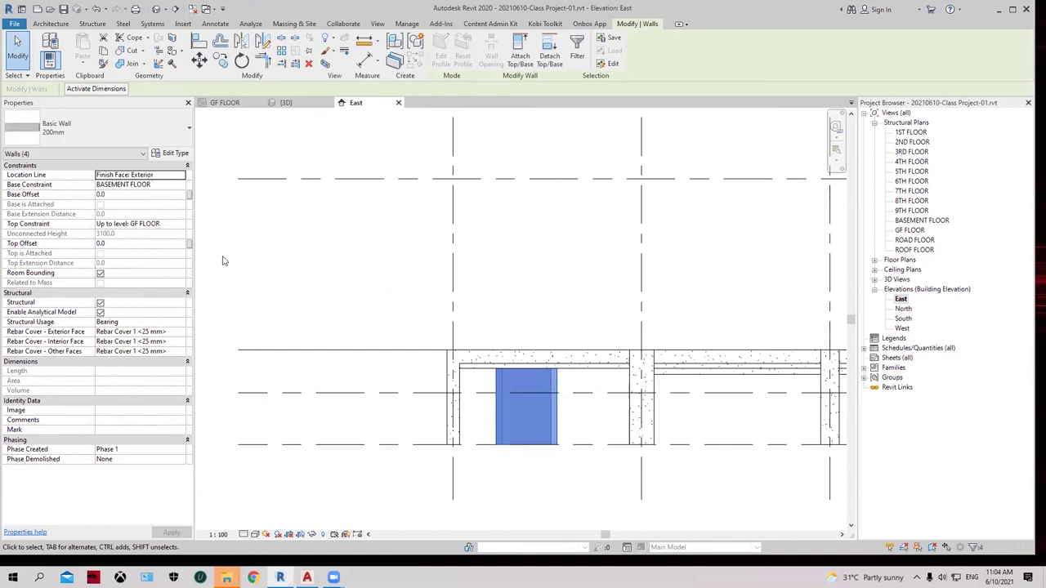
Step: Zoom out to confirm the walls run from BASEMENT FLOOR (-3100) to GF FLOOR (0)
scroll(490, 450, down, 2)
scroll(437, 427, down, 2)
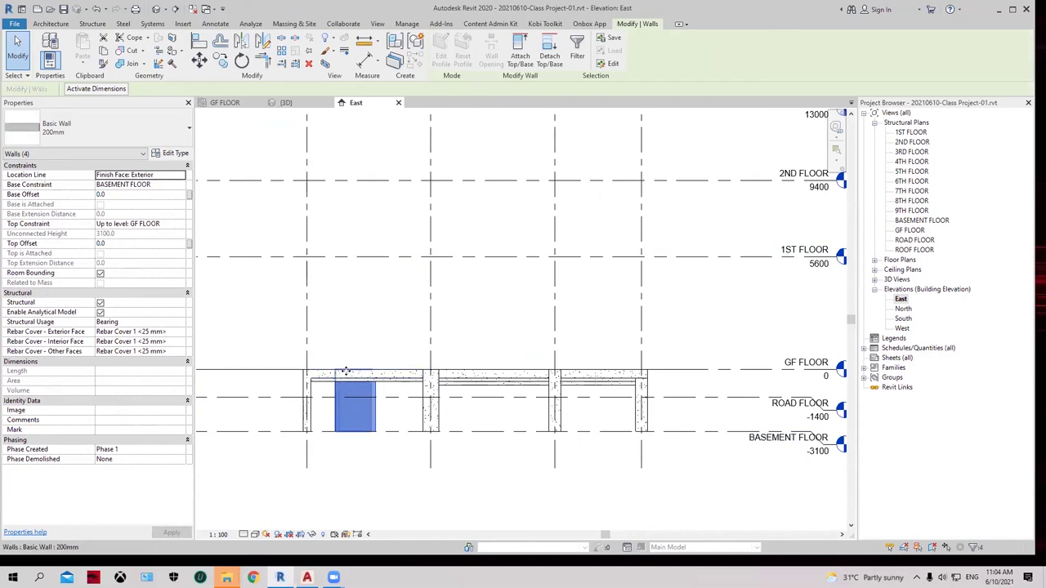
scroll(600, 297, down, 2)
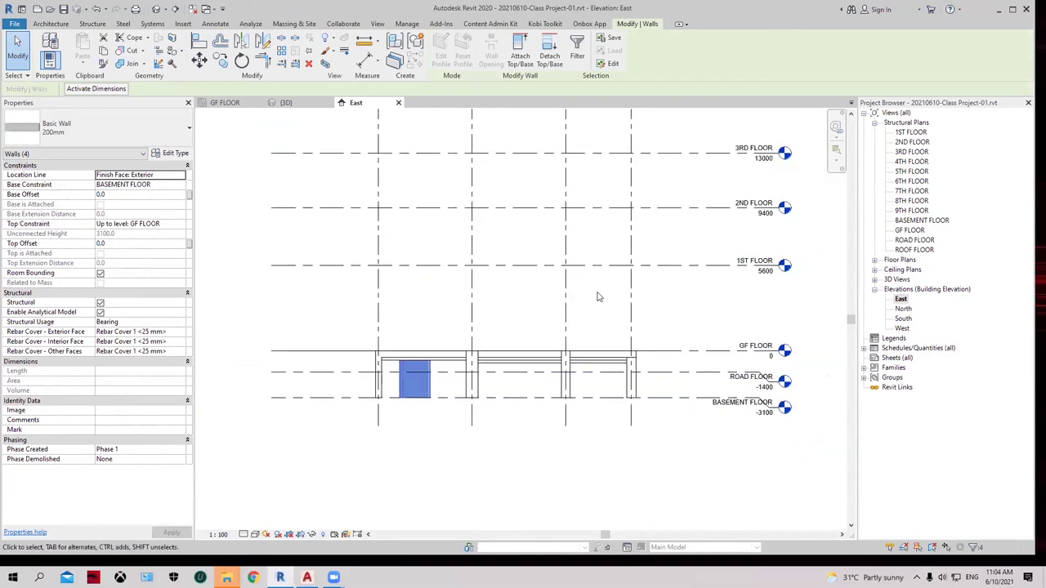
click(223, 102)
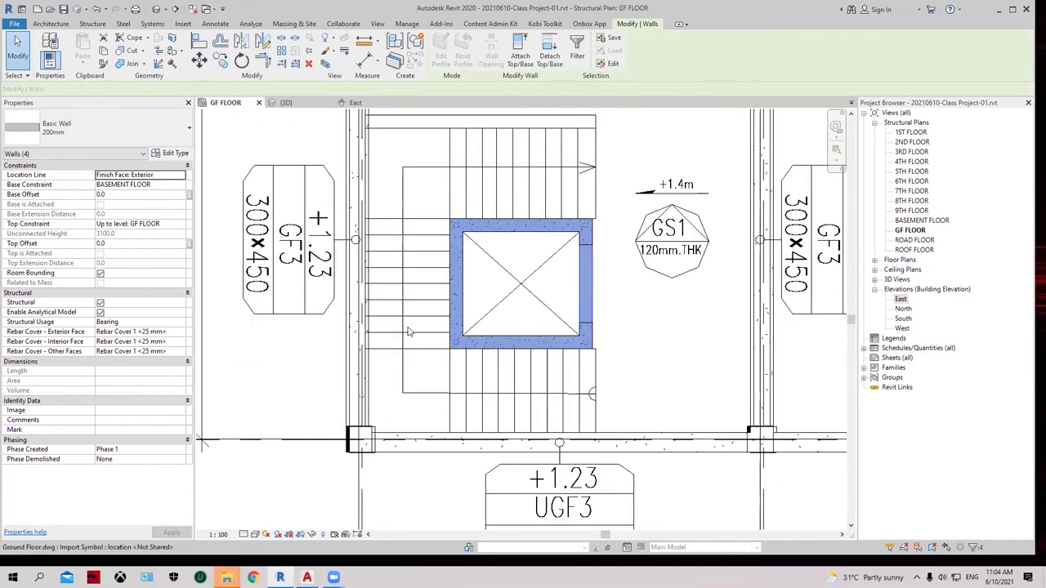
scroll(619, 353, down, 1)
scroll(588, 349, down, 1)
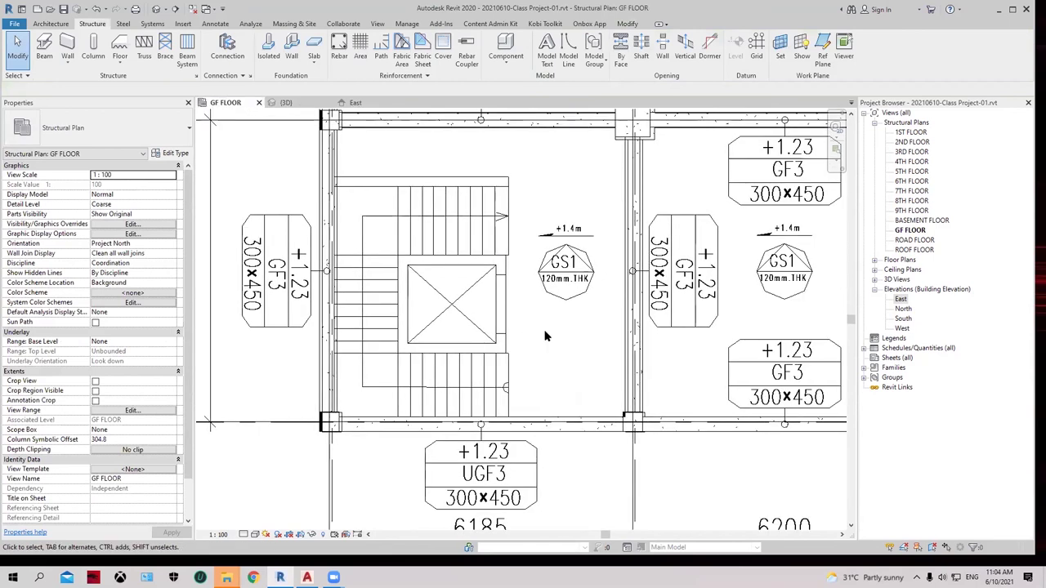